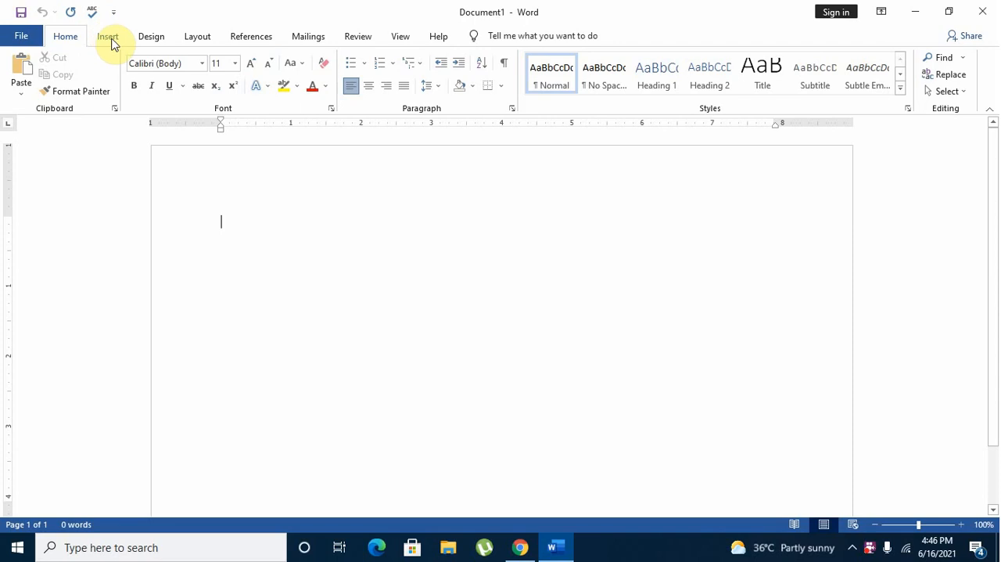
Insert a table with four columns and four rows.
left_click(108, 37)
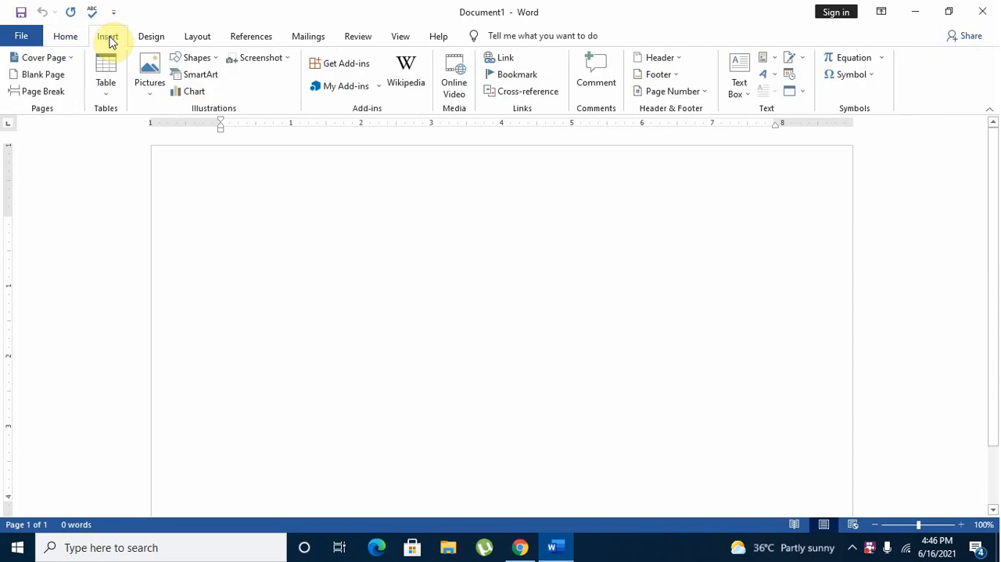
left_click(109, 96)
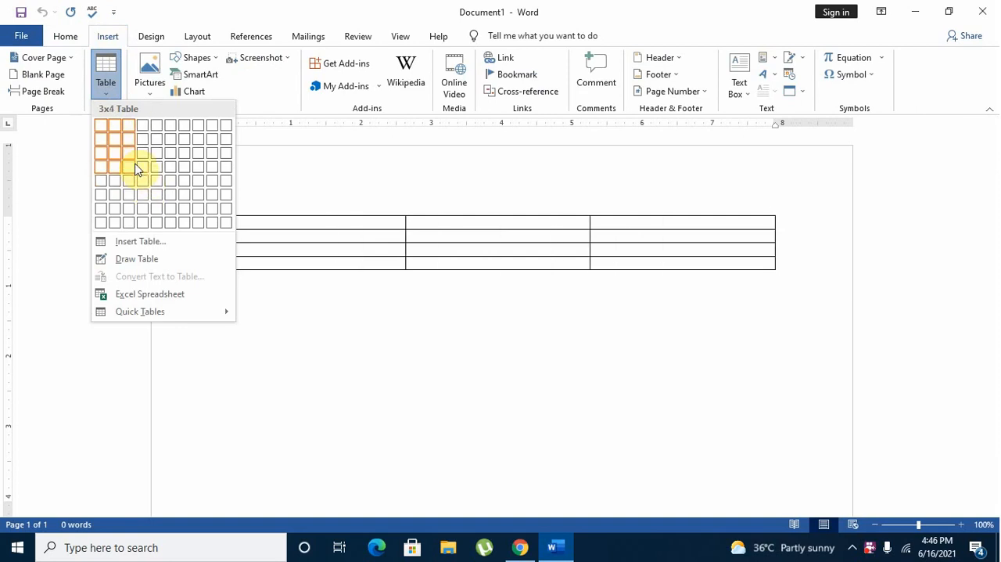
left_click(144, 174)
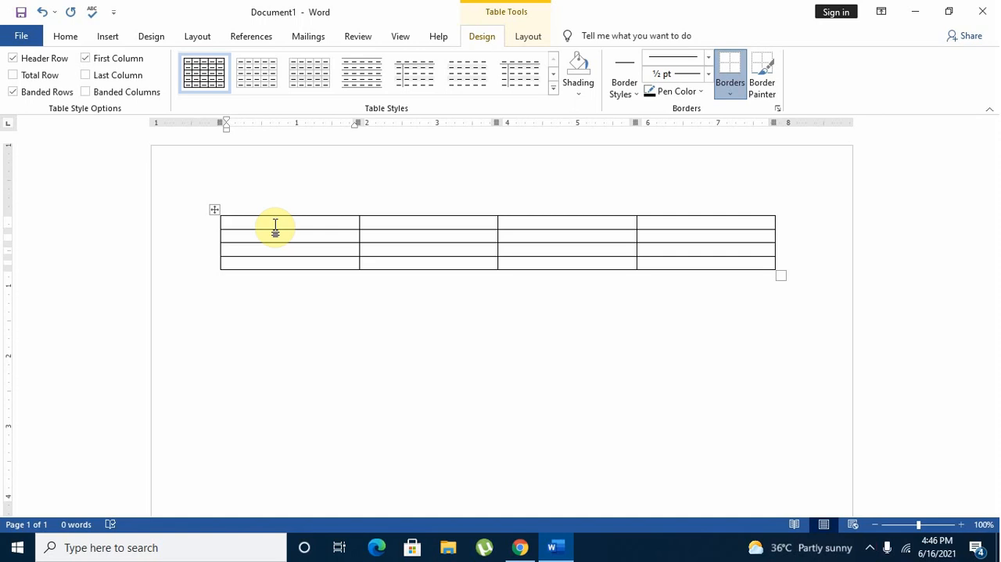
Try the banded Grid Tables styles with a solid header row in orange, gold, blue and black on the table.
left_click(295, 87)
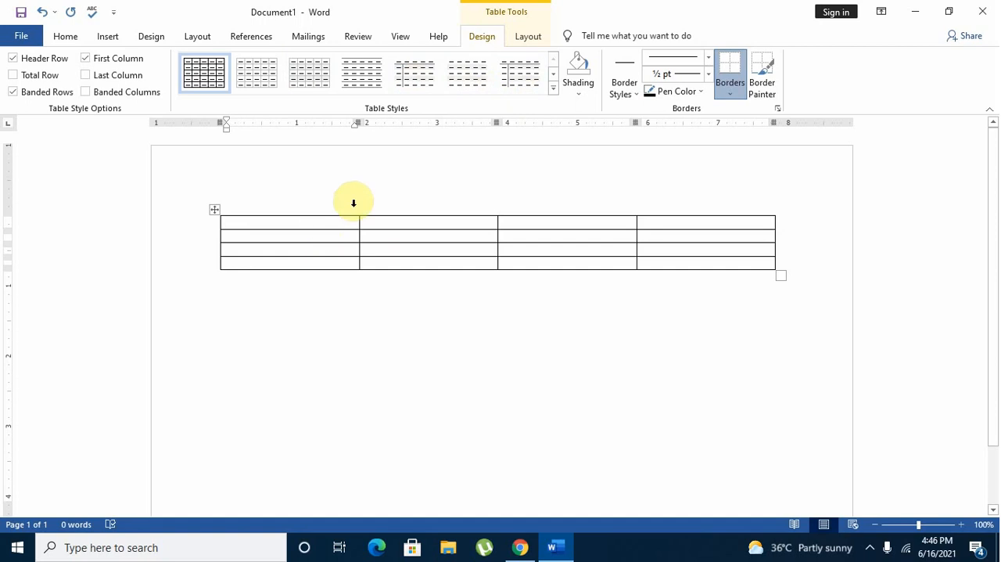
left_click(554, 88)
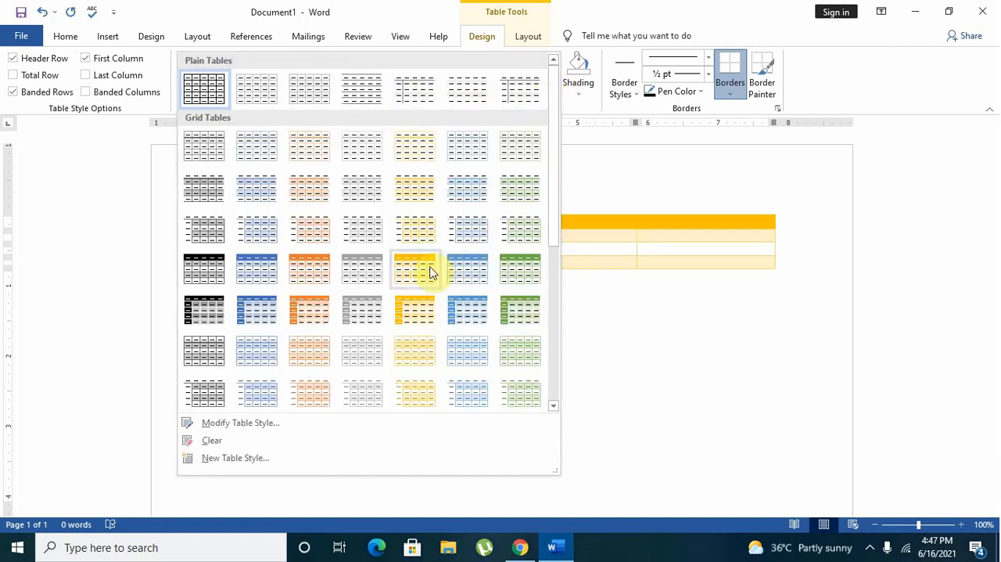
left_click(315, 280)
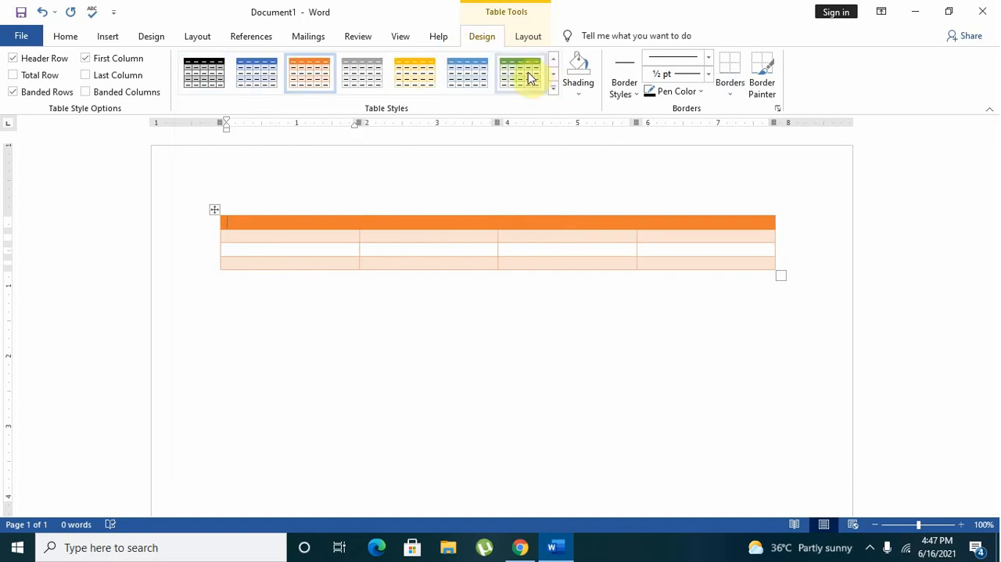
left_click(416, 79)
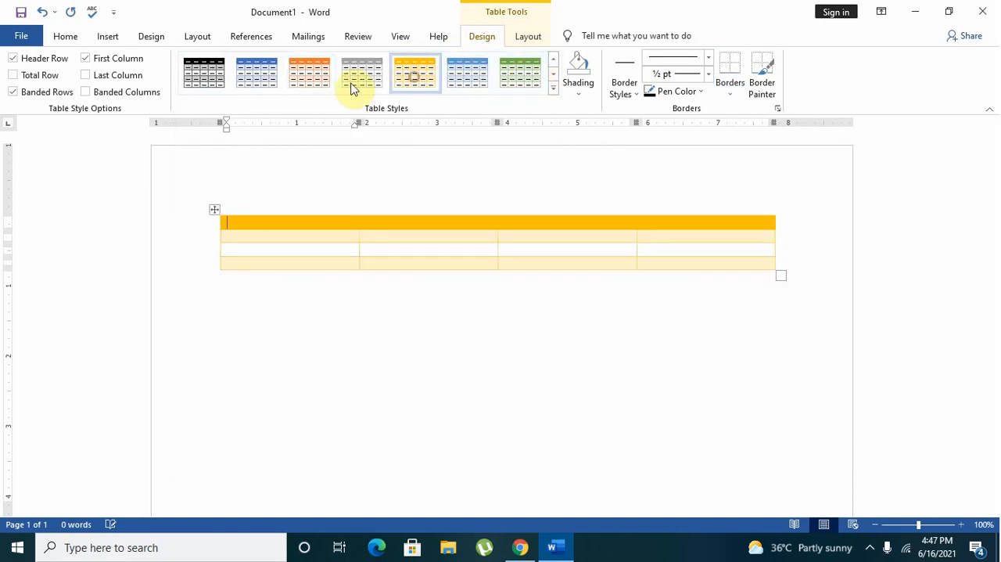
left_click(258, 79)
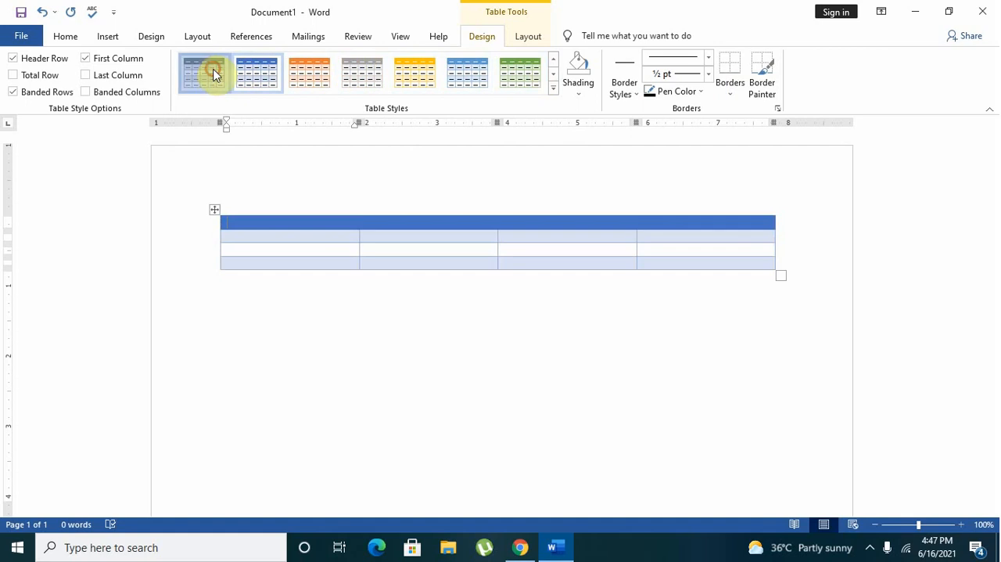
left_click(214, 74)
Try more Grid Tables styles: light blue header, green header with green first column, blue header, and blue-bordered with an unfilled header.
left_click(553, 85)
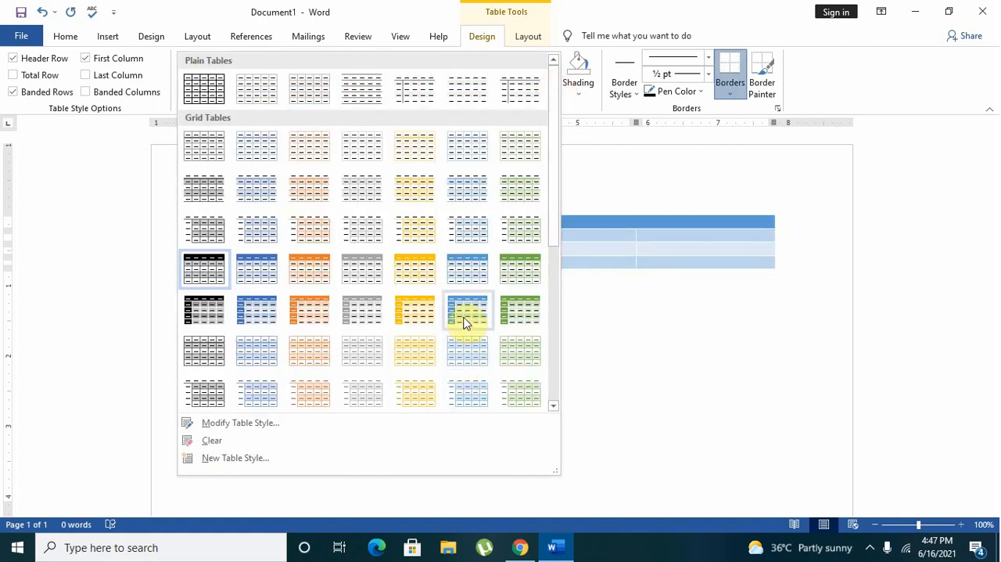
left_click(465, 282)
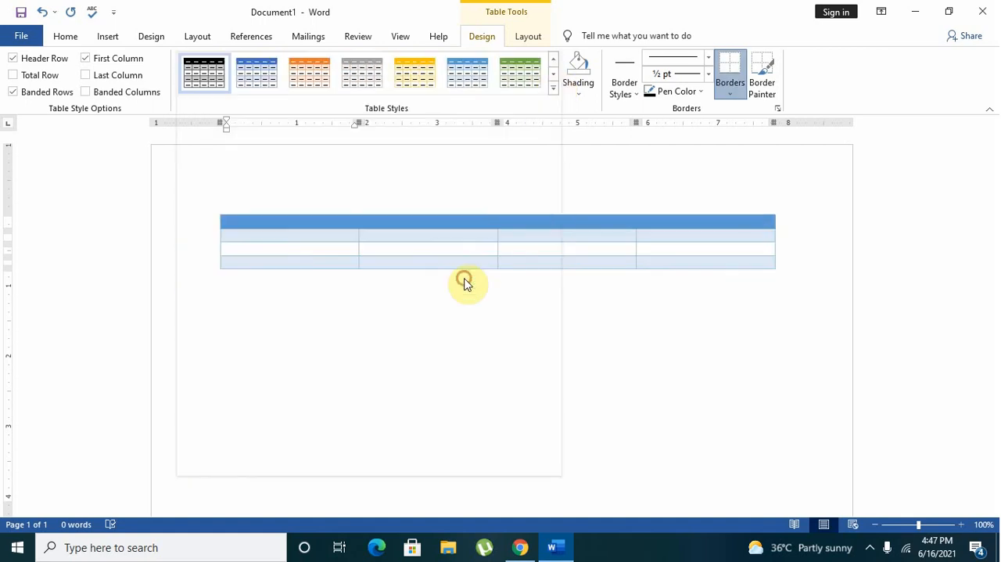
left_click(554, 87)
left_click(519, 287)
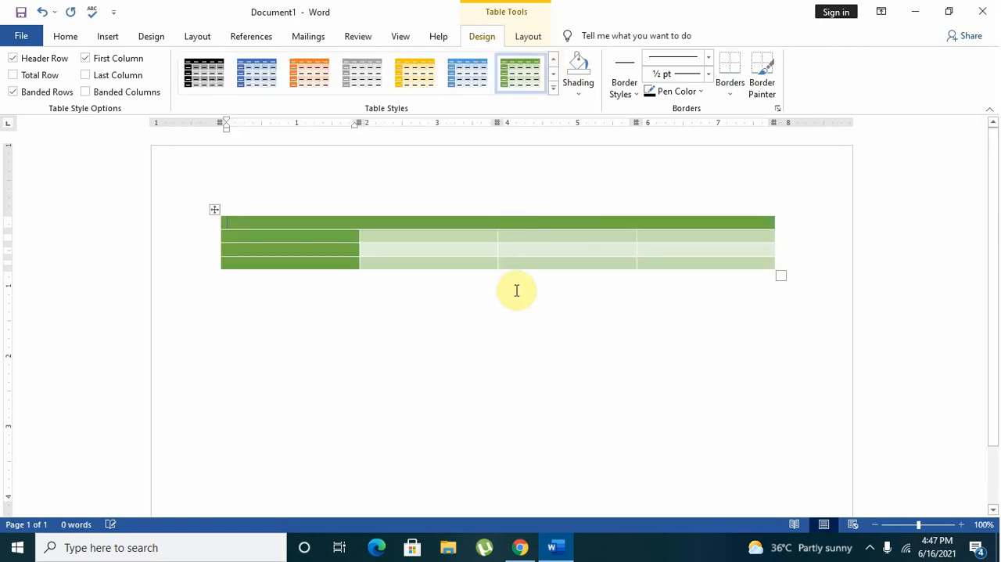
left_click(551, 88)
left_click(277, 280)
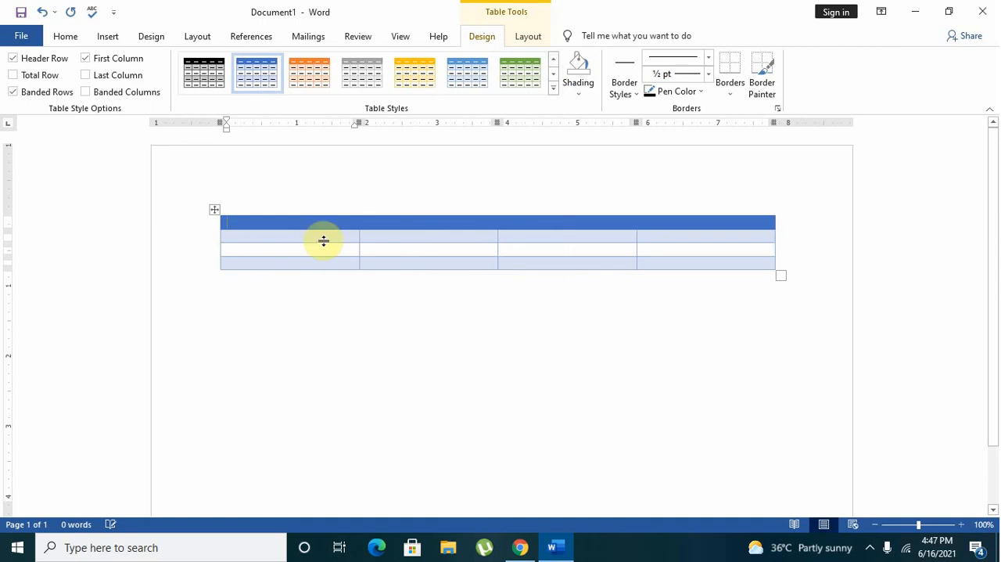
left_click(558, 92)
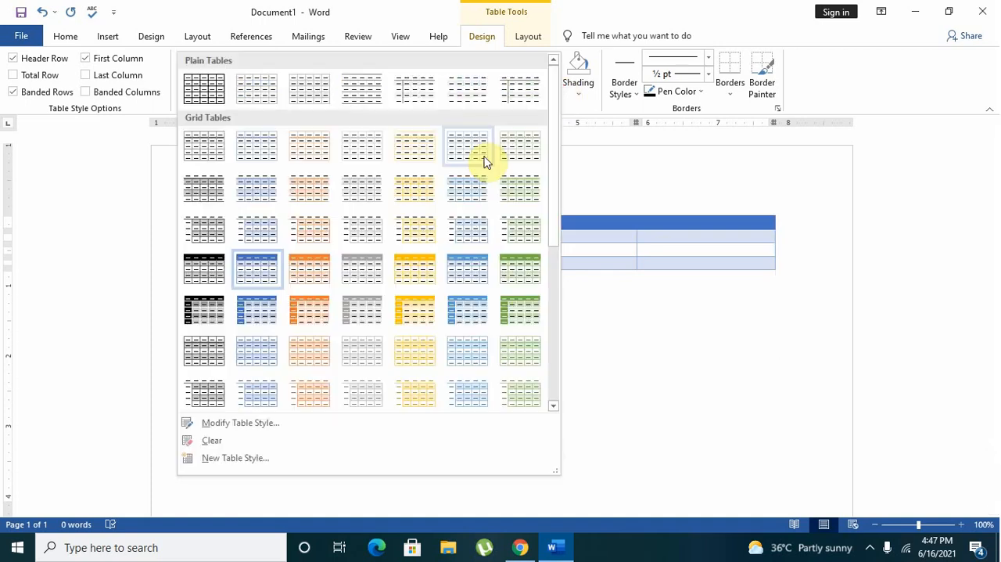
left_click(275, 341)
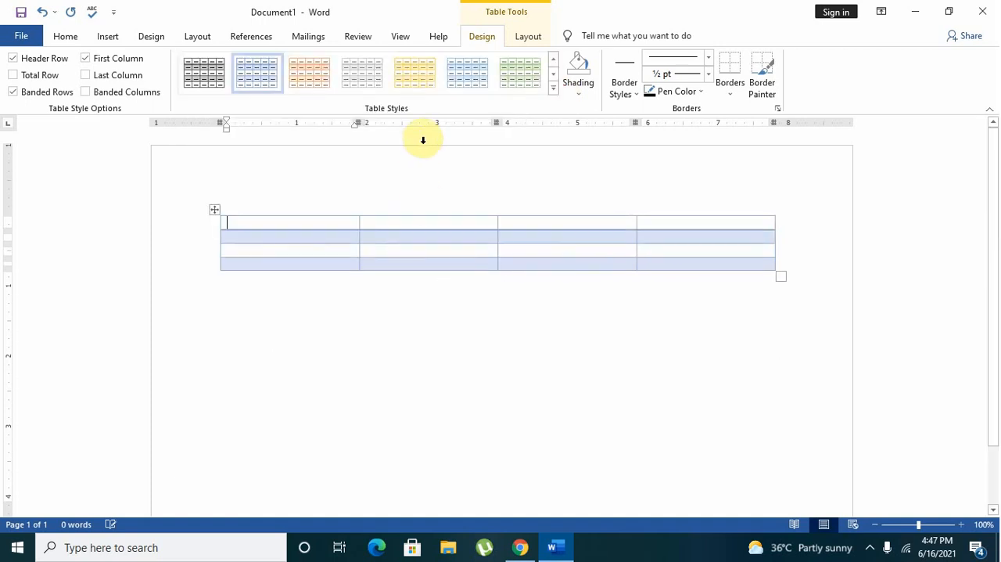
Look through the table styles and apply the second Plain Tables style, the light grey grid.
left_click(553, 59)
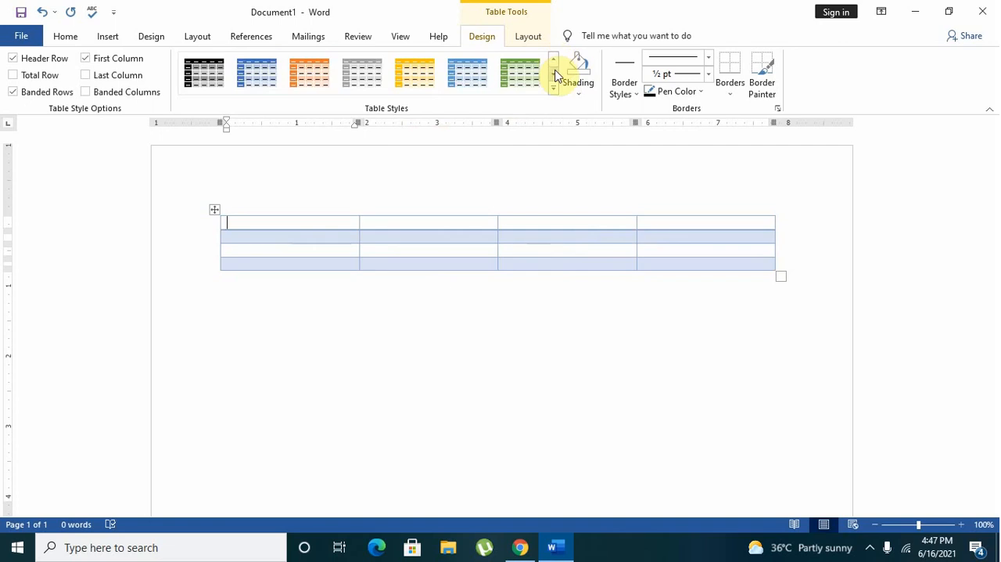
left_click(555, 74)
left_click(556, 74)
left_click(555, 73)
left_click(555, 74)
left_click(555, 74)
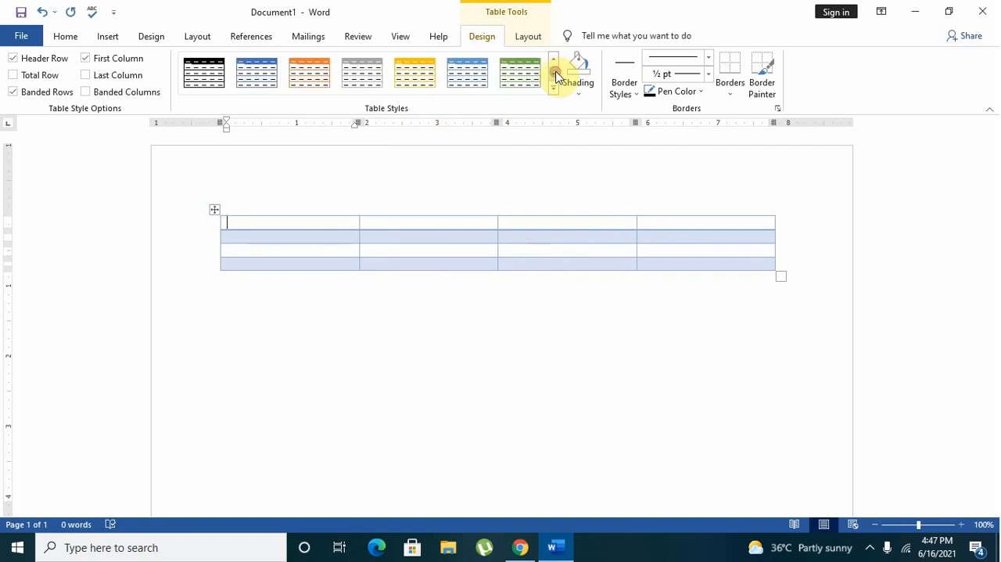
left_click(554, 61)
left_click(554, 91)
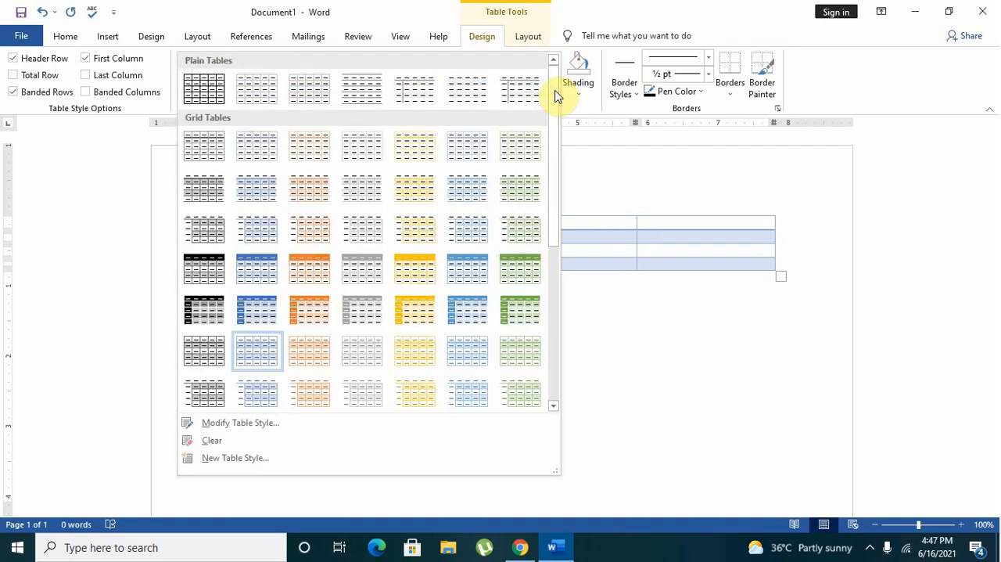
left_click(255, 104)
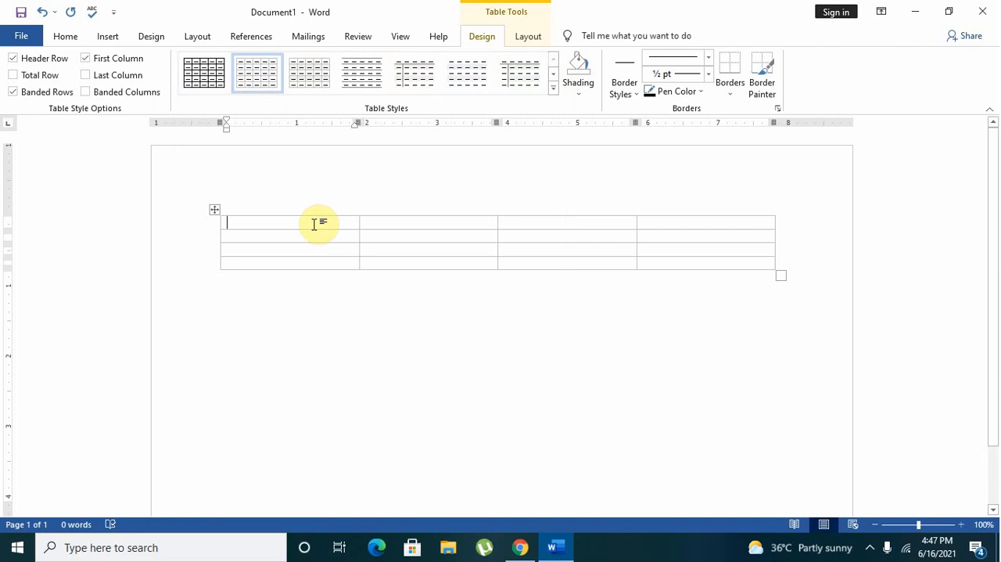
left_click(554, 87)
left_click(599, 191)
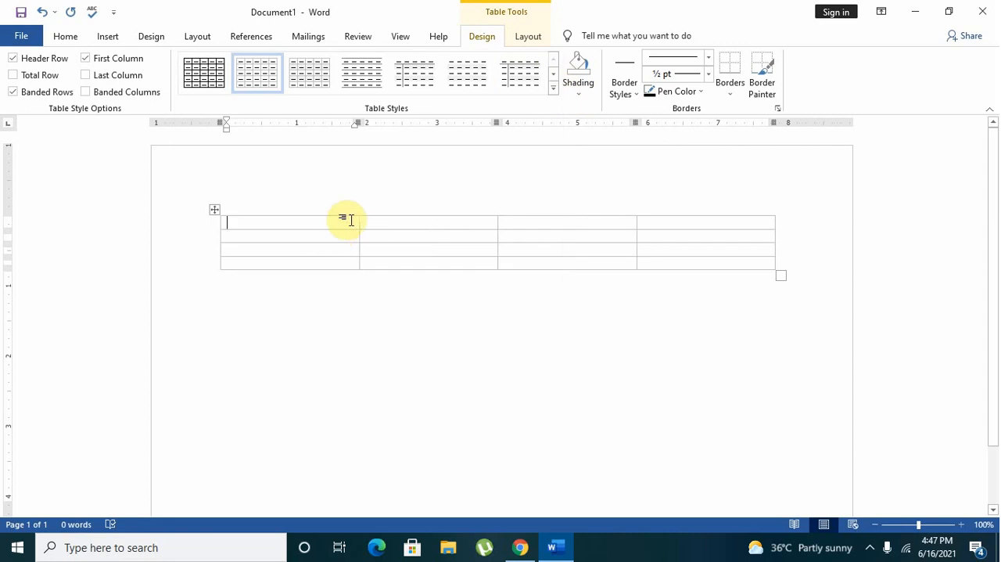
Fill the four cells of the table's first row with A, B, C and D.
mouse_move(363, 217)
left_click(324, 226)
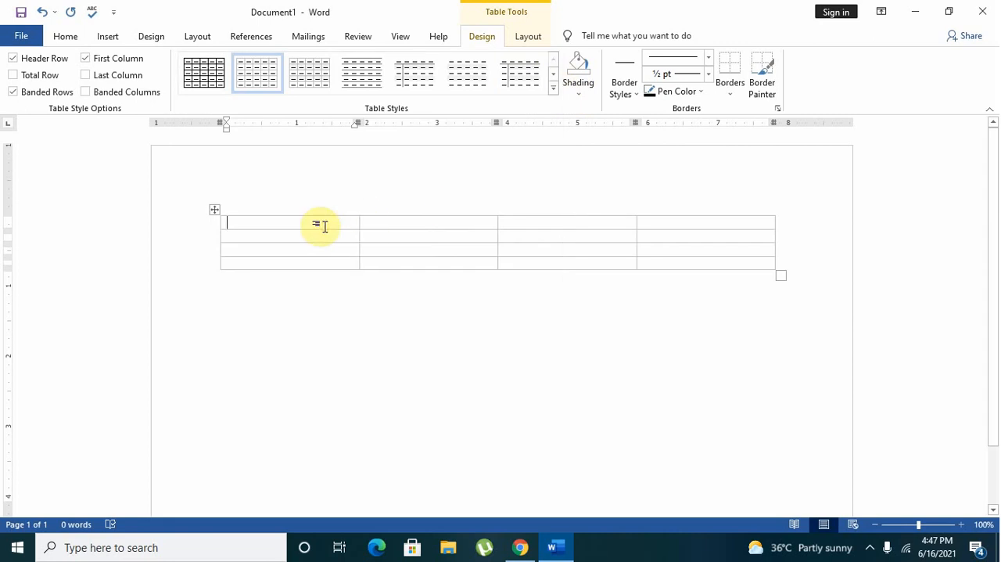
type("A\t")
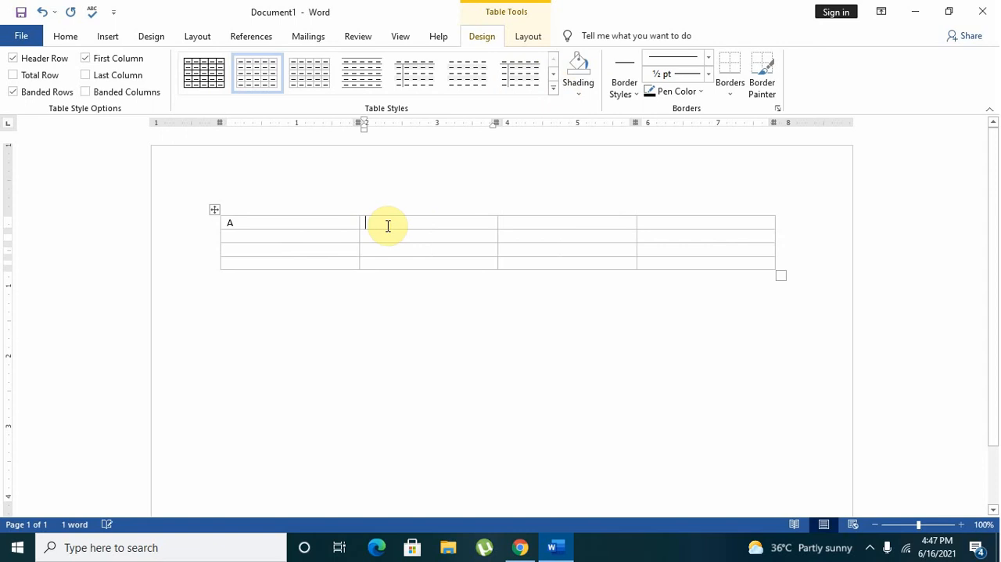
type("B\t")
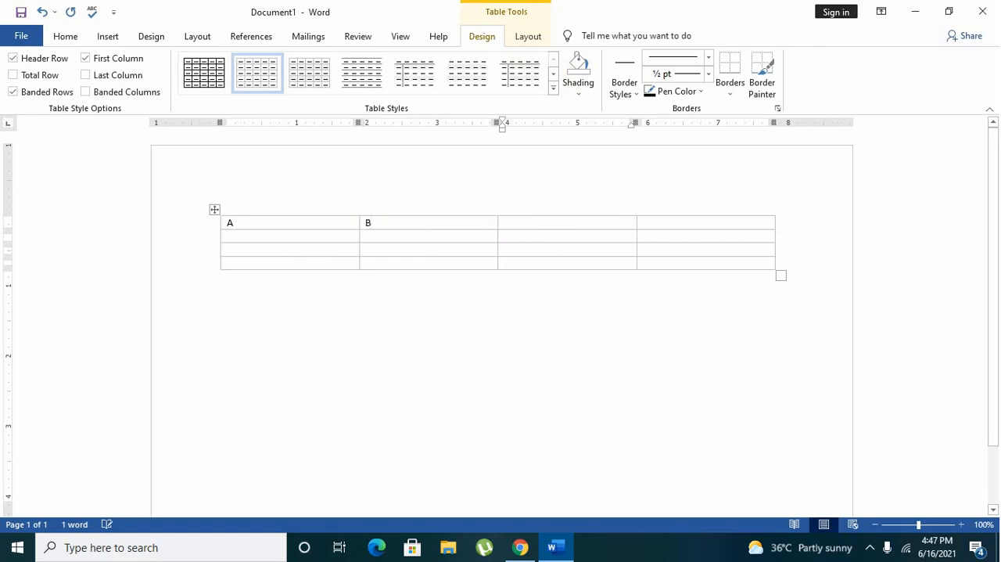
type("C")
left_click(671, 223)
type("D")
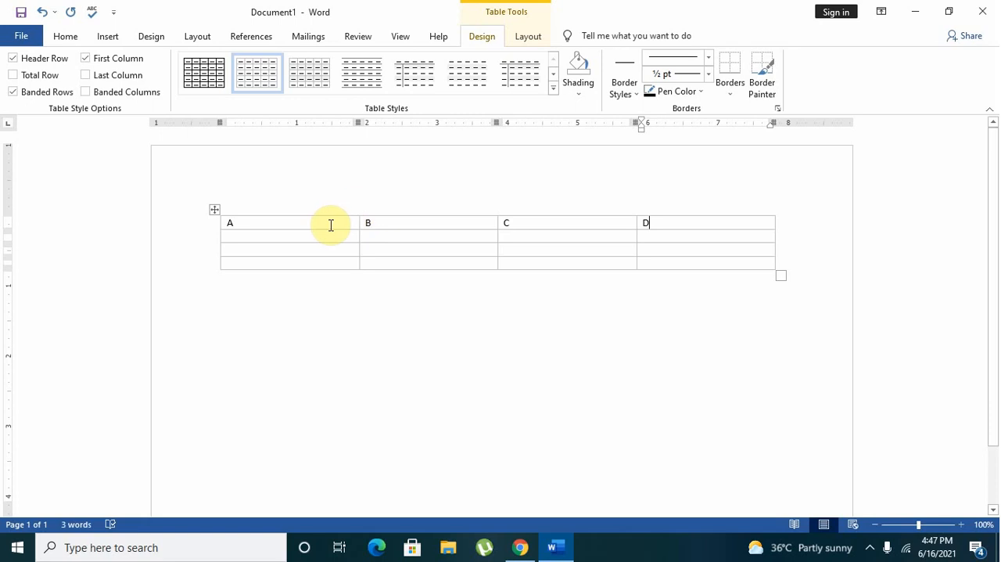
Try the fifth Plain Tables style on the lettered table, followed by the solid-header grid styles in gold, green, orange and blue.
left_click(398, 78)
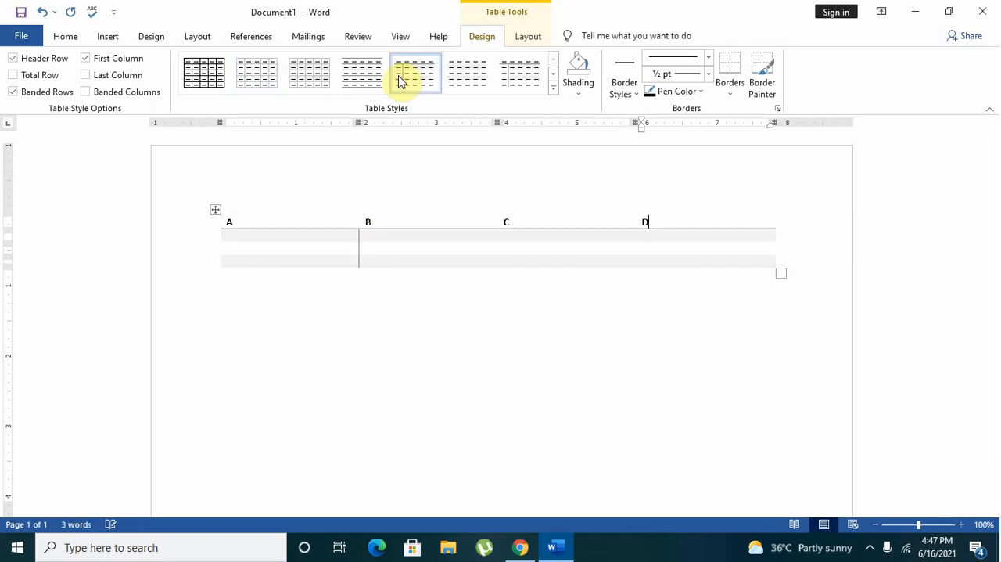
left_click(553, 89)
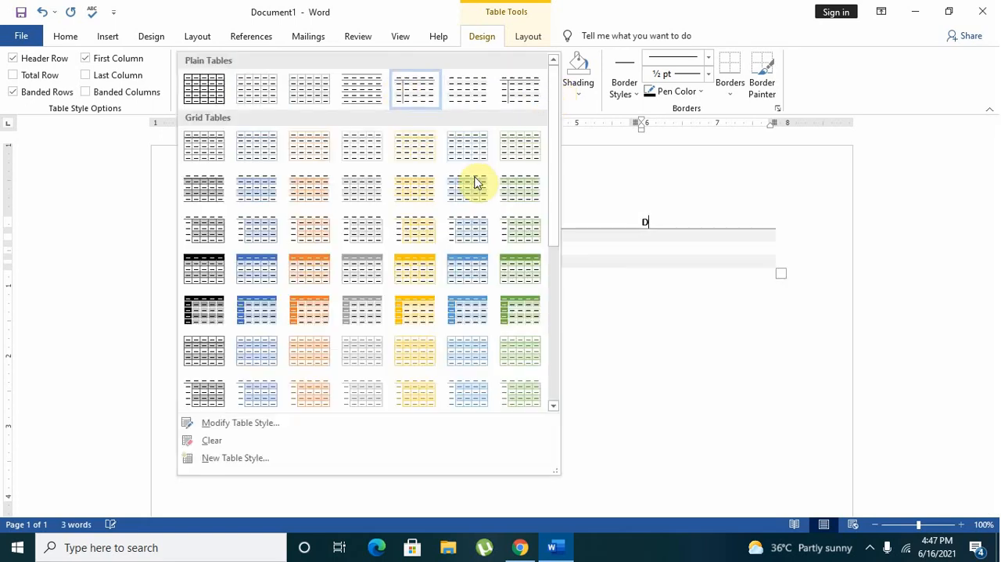
left_click(425, 269)
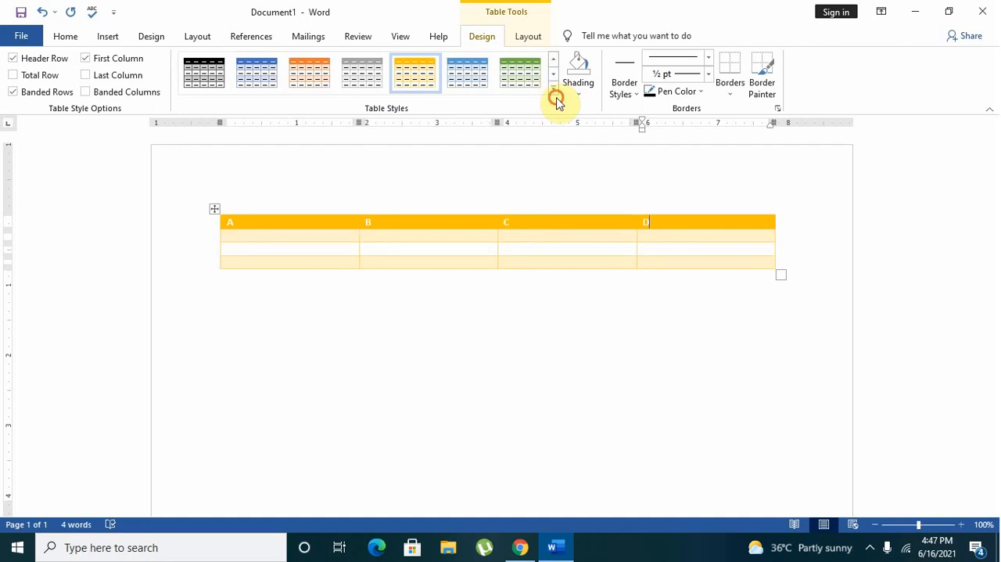
left_click(537, 80)
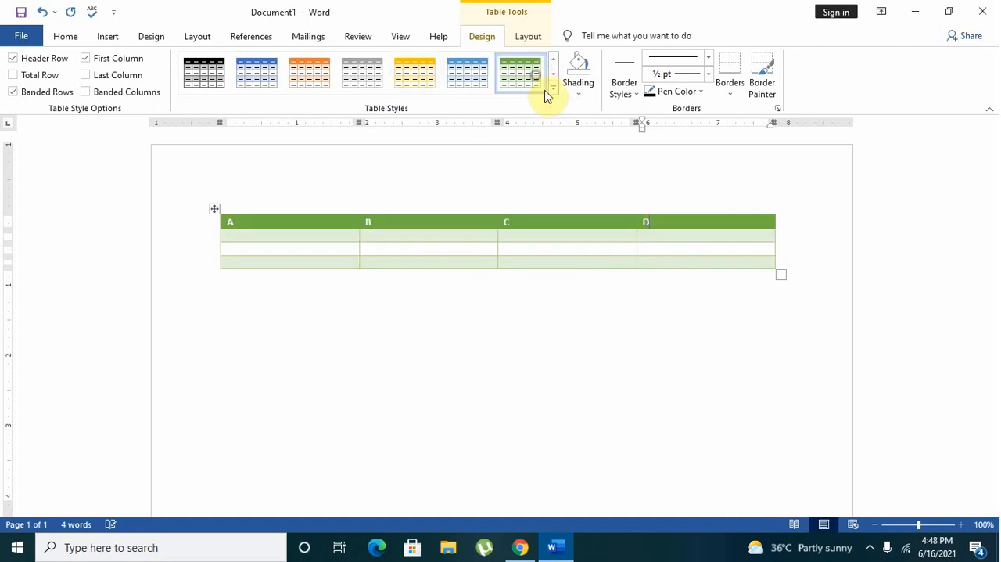
left_click(312, 75)
left_click(247, 73)
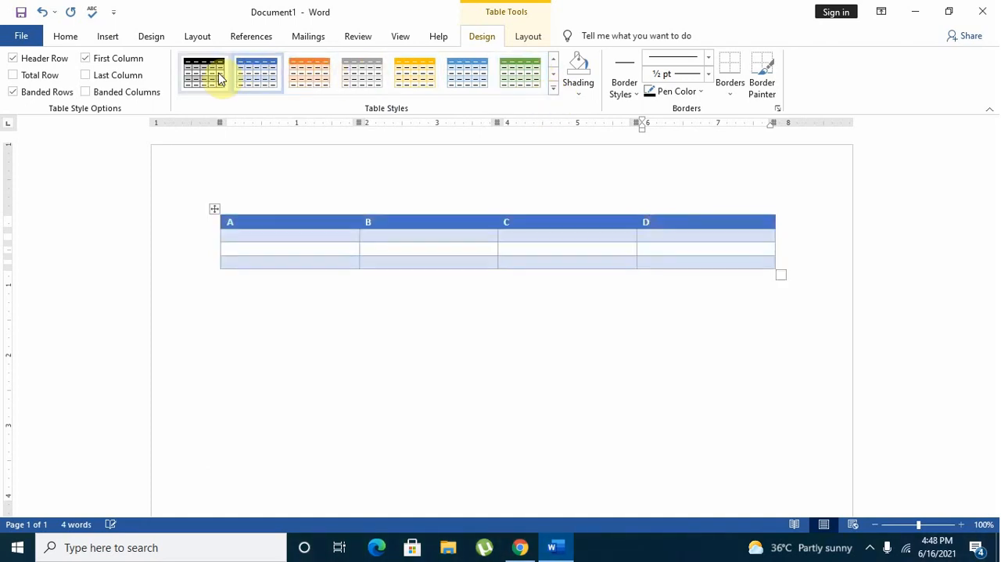
Try the gold-bordered grid style and the blue grid style with an unshaded first column, and undo the last style.
left_click(555, 87)
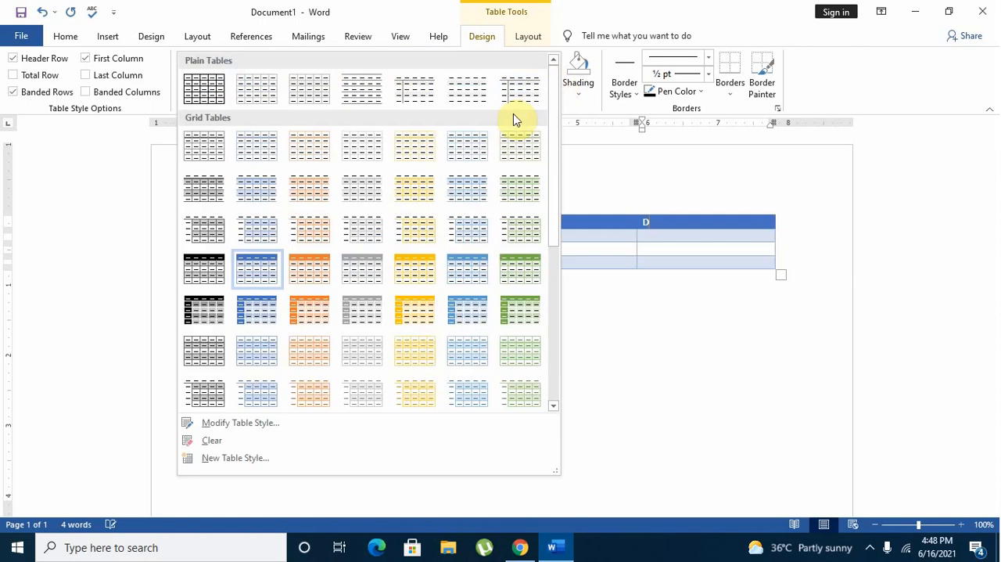
left_click(424, 359)
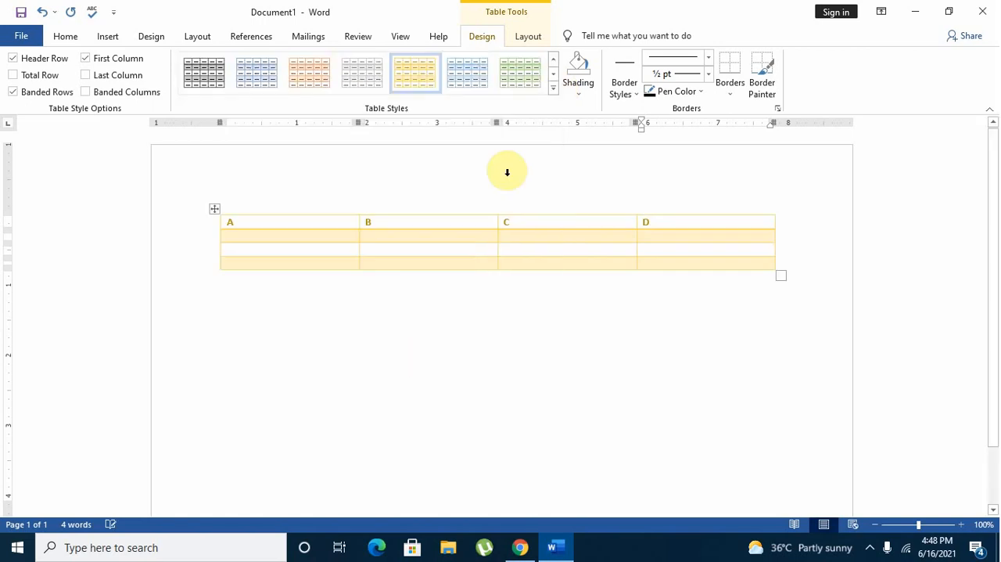
left_click(553, 87)
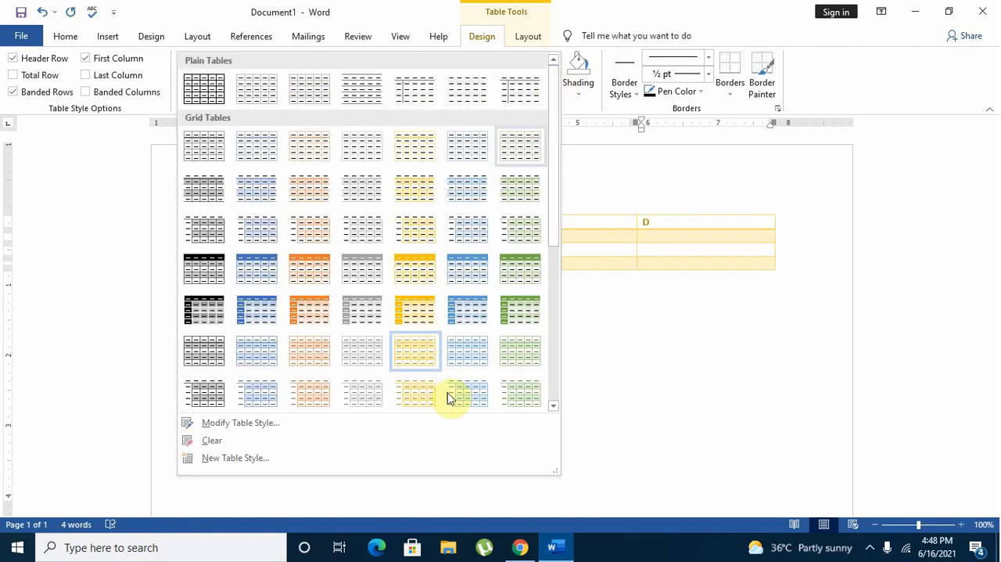
left_click(257, 226)
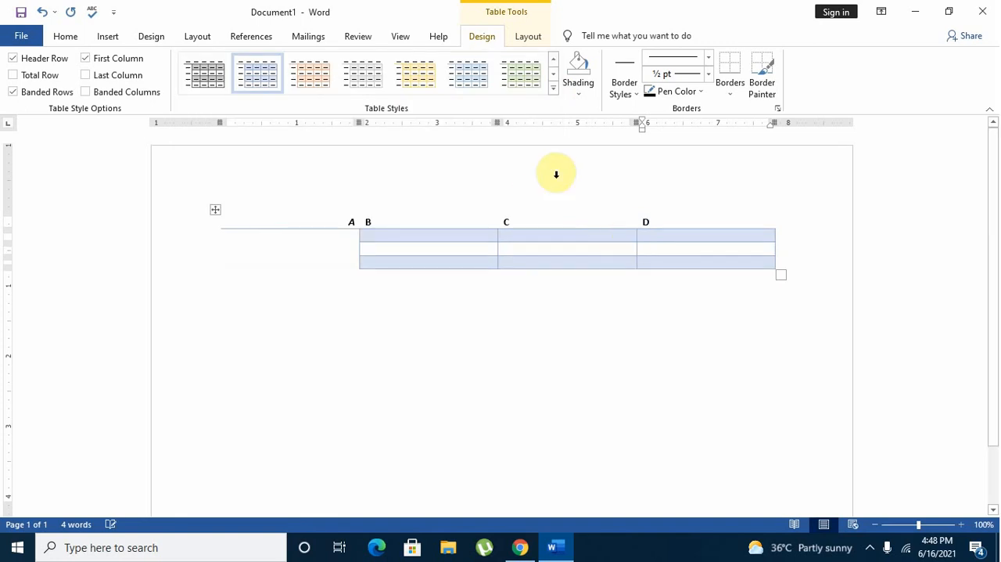
left_click(43, 13)
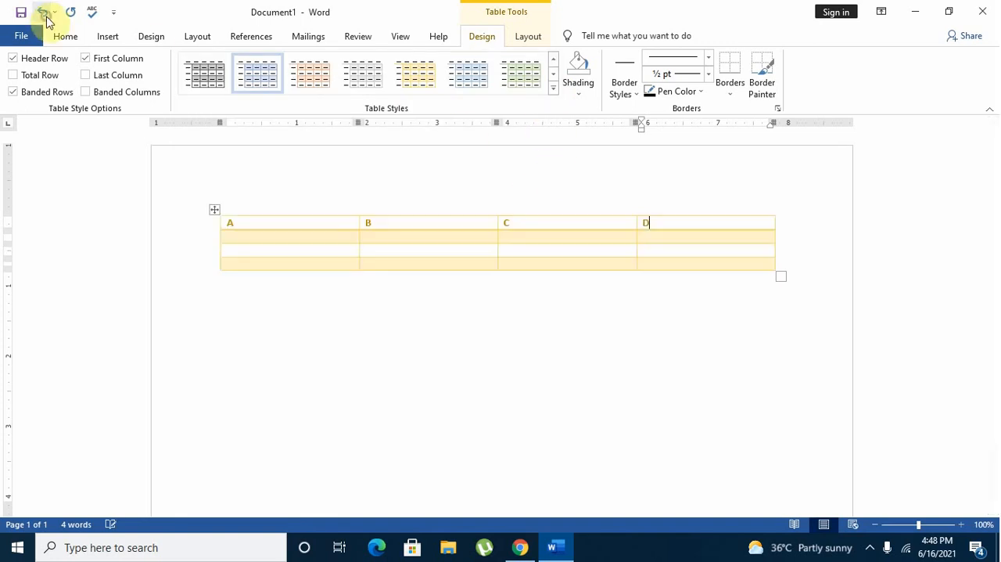
Apply the second Plain Tables style, the light grey grid, to the table.
left_click(553, 65)
left_click(553, 65)
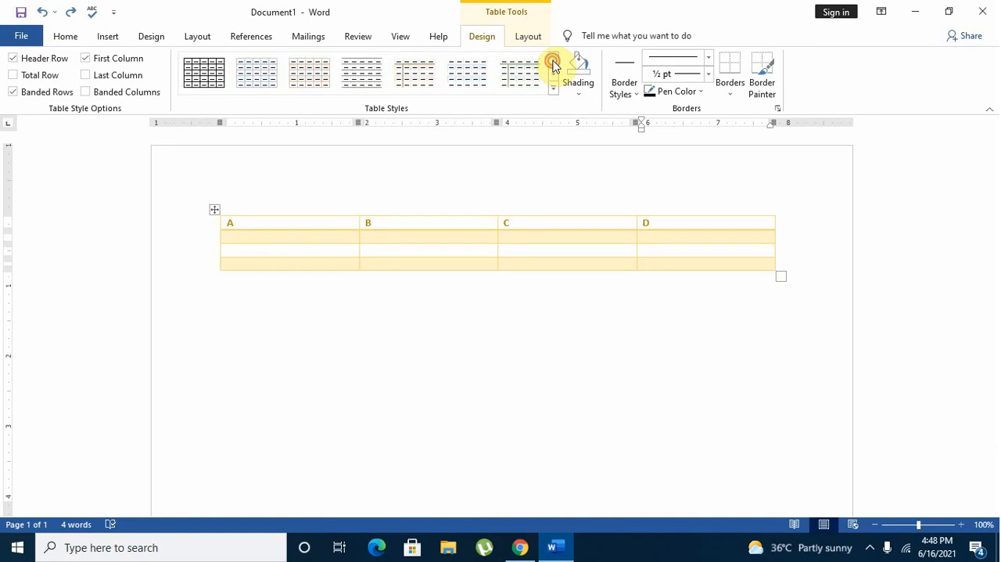
left_click(262, 68)
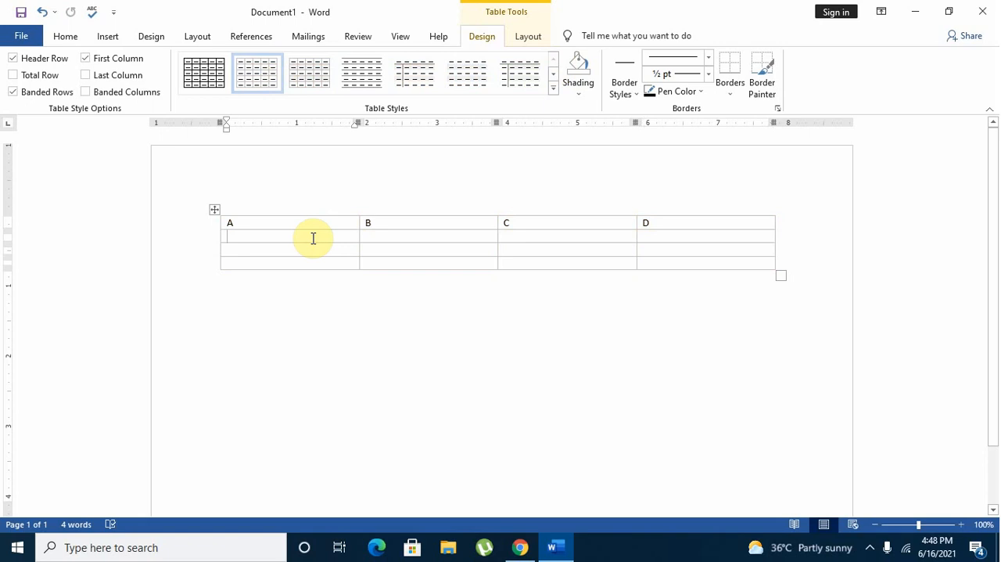
Shade the whole first row of the table, A to D, with the orange theme color.
left_click(569, 107)
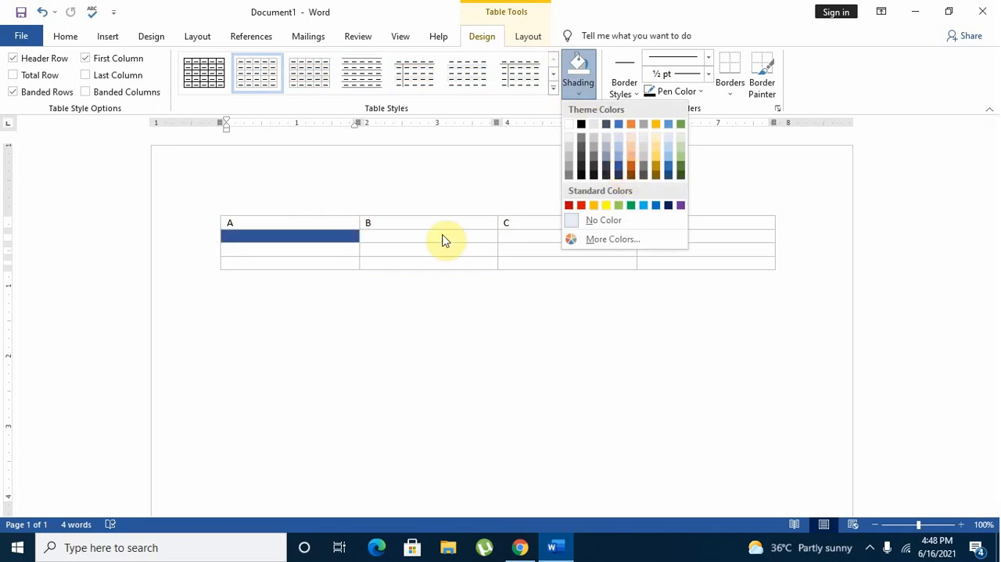
left_click(342, 230)
mouse_move(336, 226)
left_mouse_down()
mouse_move(610, 230)
mouse_move(646, 222)
left_mouse_up()
left_click(579, 86)
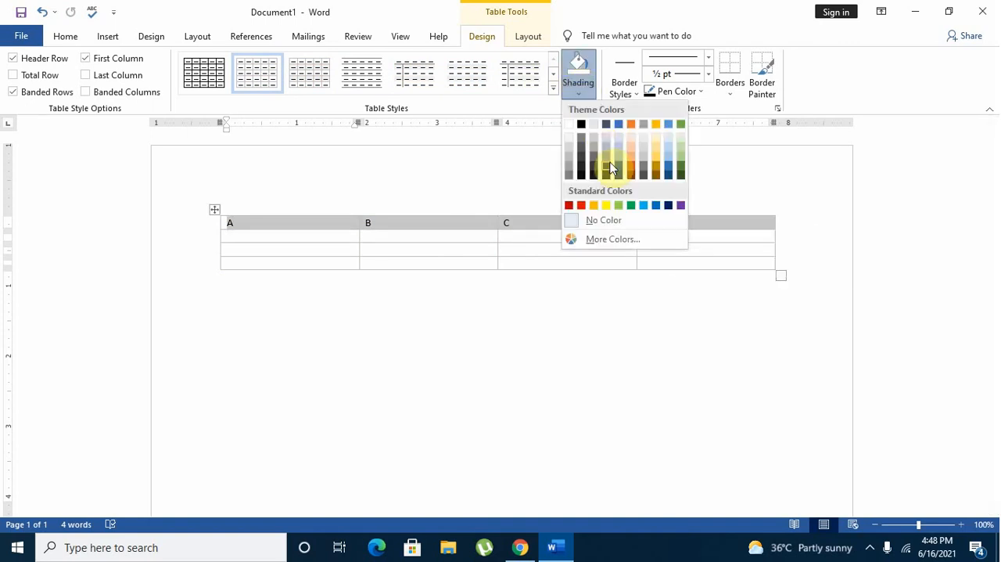
left_click(631, 125)
Number the three cells below A as 1, 2 and 3.
left_click(366, 248)
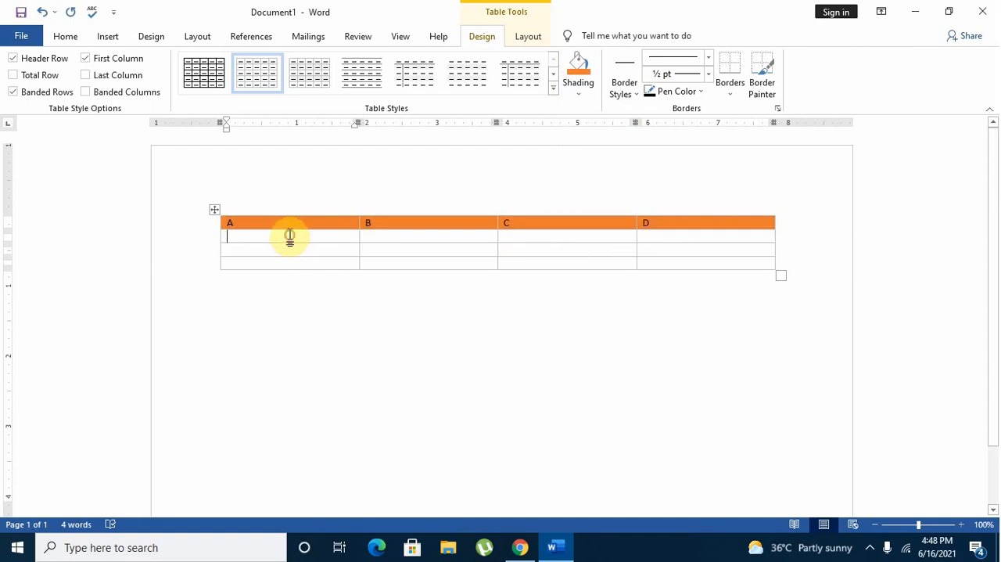
type("1")
left_click(286, 251)
type("2")
left_click(286, 264)
type("3")
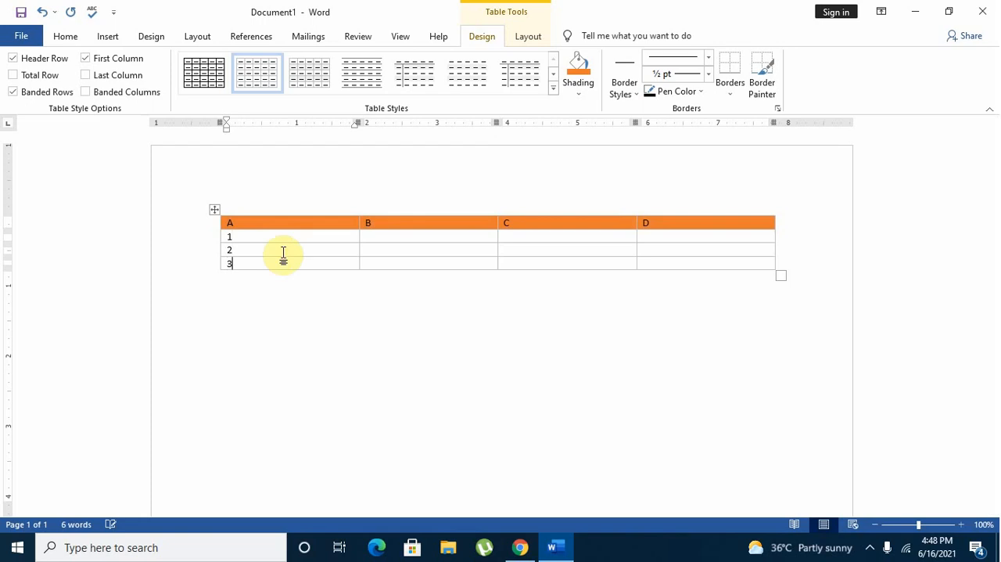
Shade the cell containing 2 light orange, the cell containing 3 gold, and the cell containing 1 grey.
left_click(577, 91)
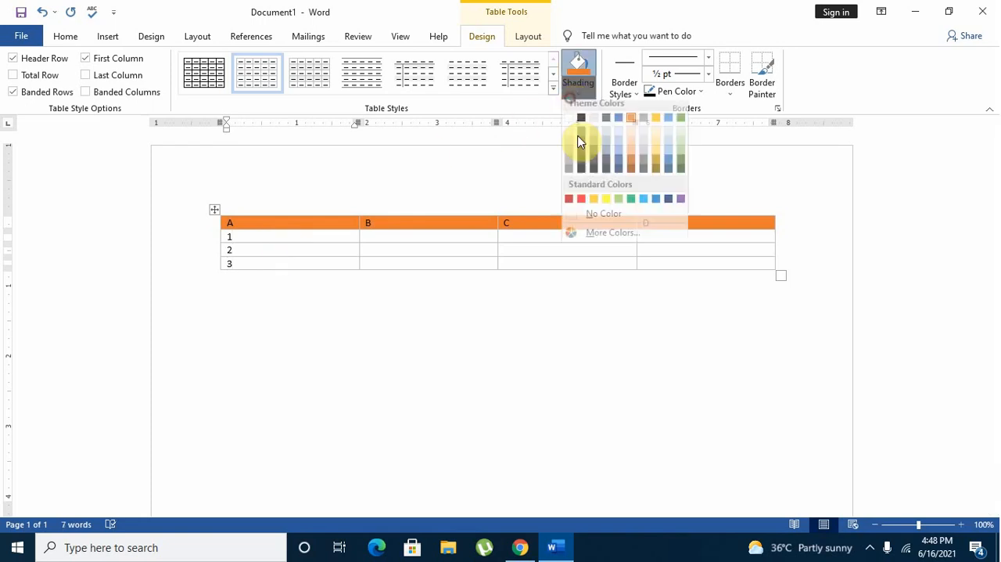
left_click(634, 147)
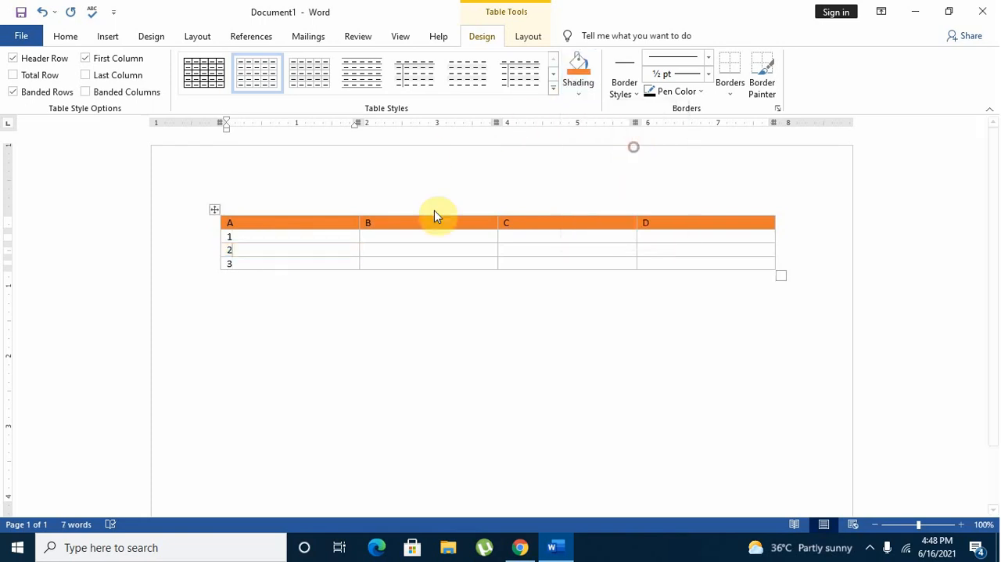
left_click(583, 95)
left_click(655, 164)
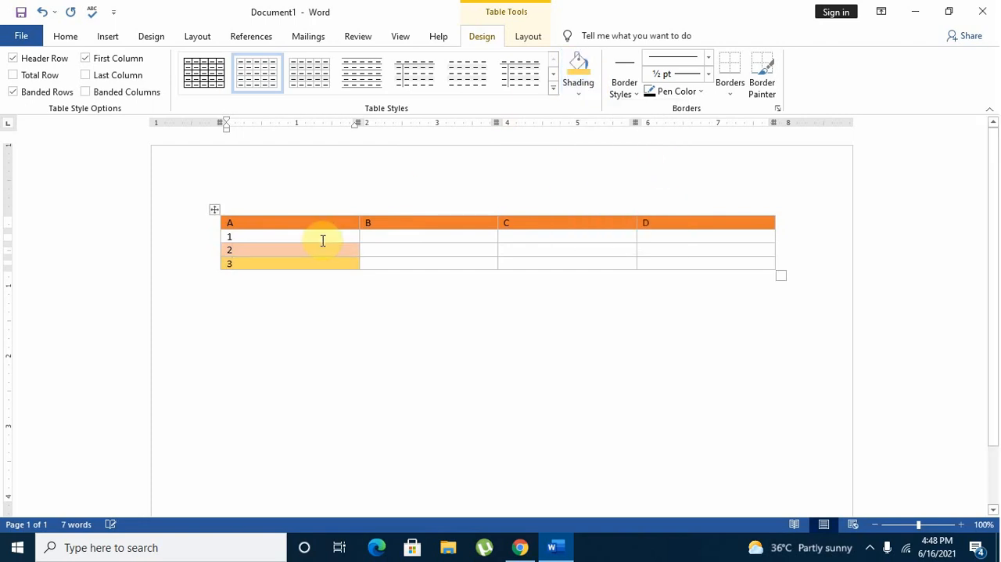
left_click(581, 94)
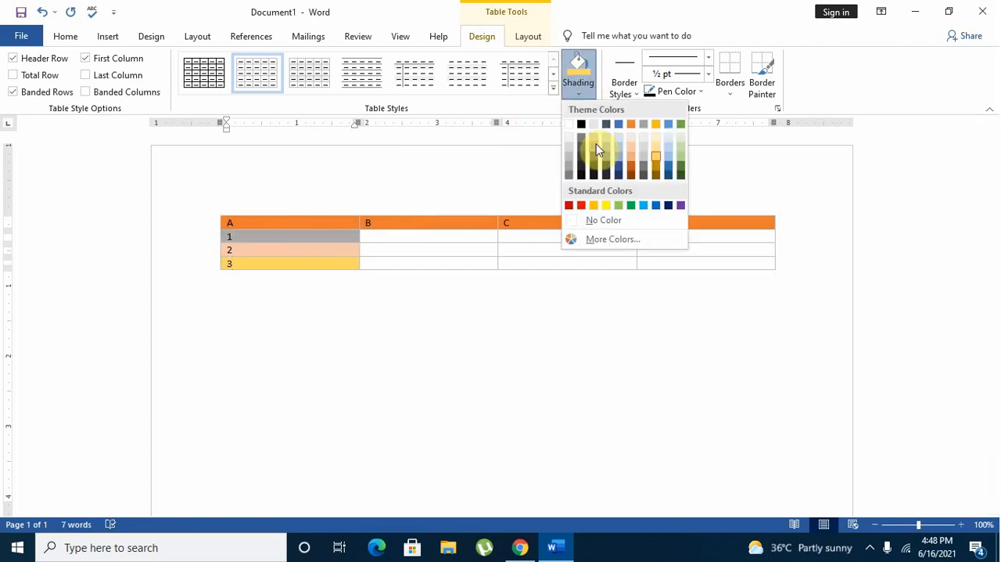
left_click(595, 144)
Shade the empty cell directly below C dark grey.
left_click(523, 233)
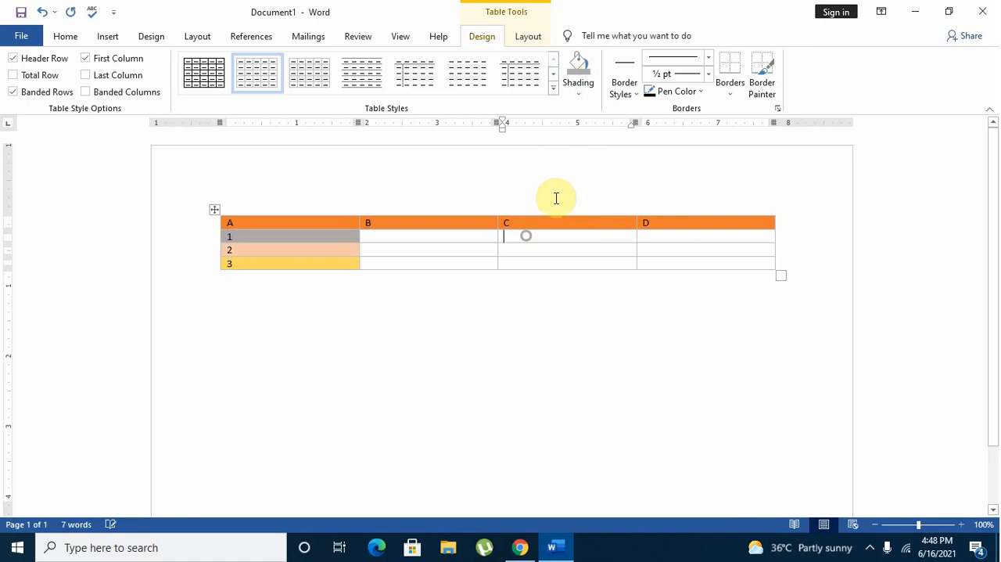
left_click(582, 94)
left_click(644, 163)
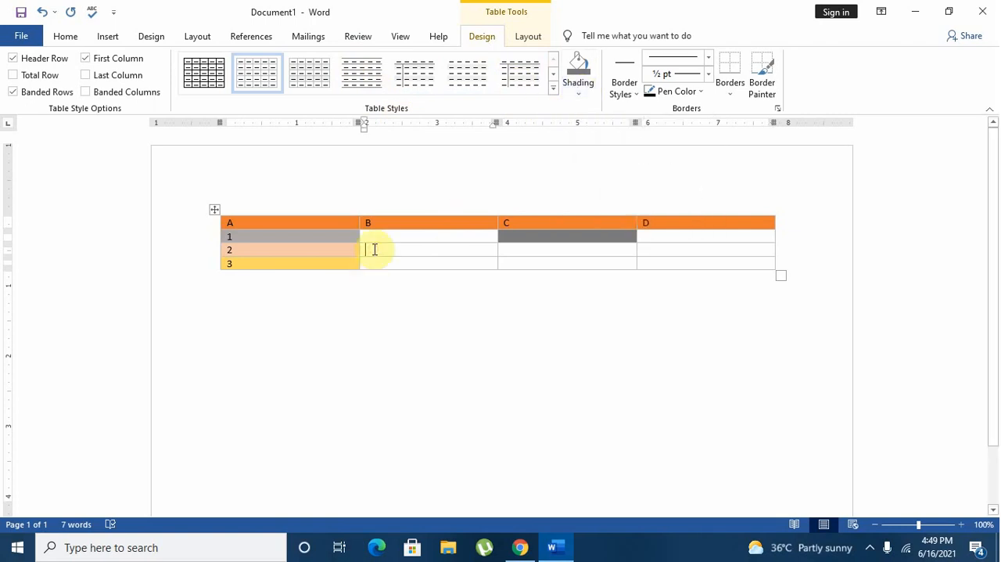
Add a diagonal down border to the column B cell in the row numbered 3.
left_click(740, 95)
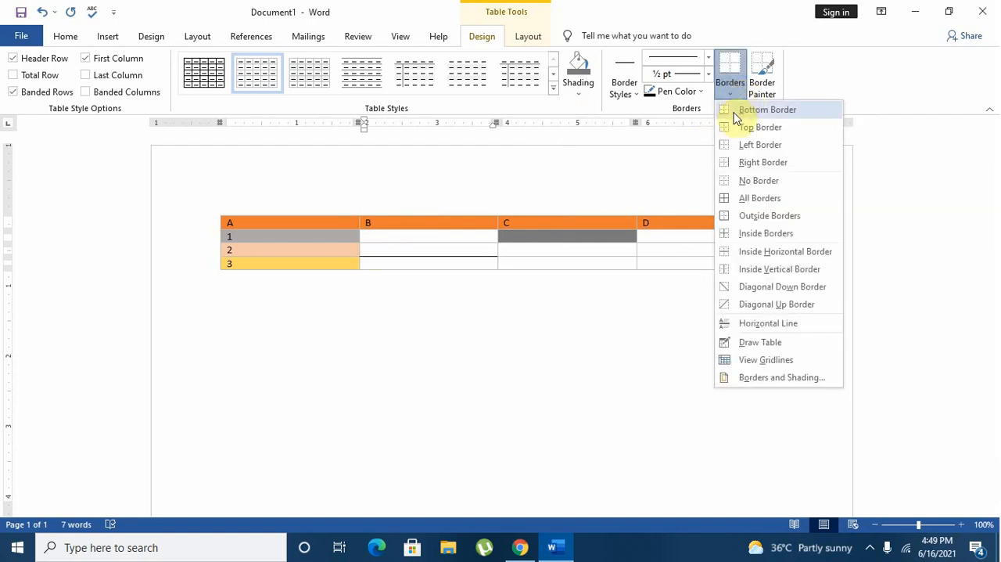
left_click(610, 266)
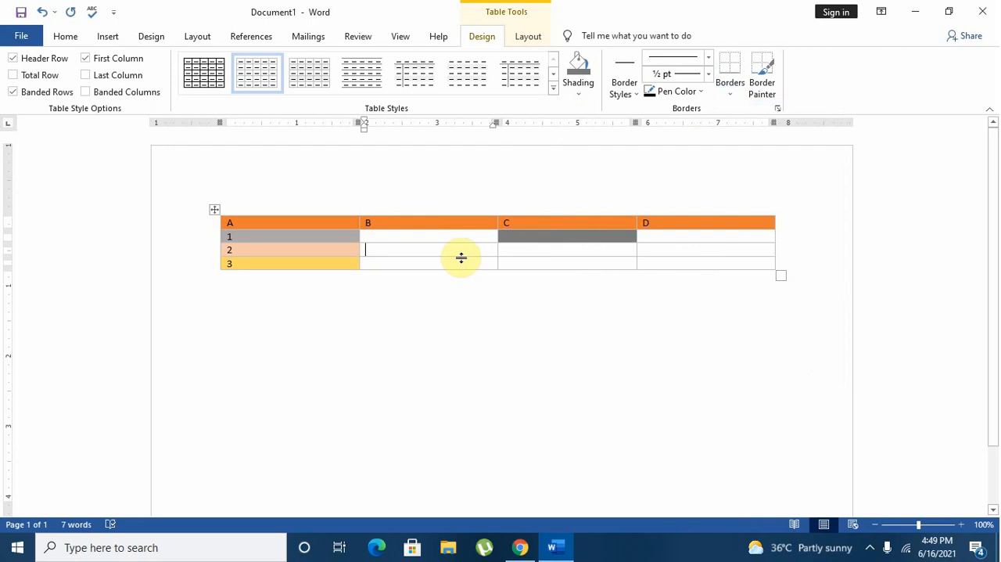
left_click(730, 88)
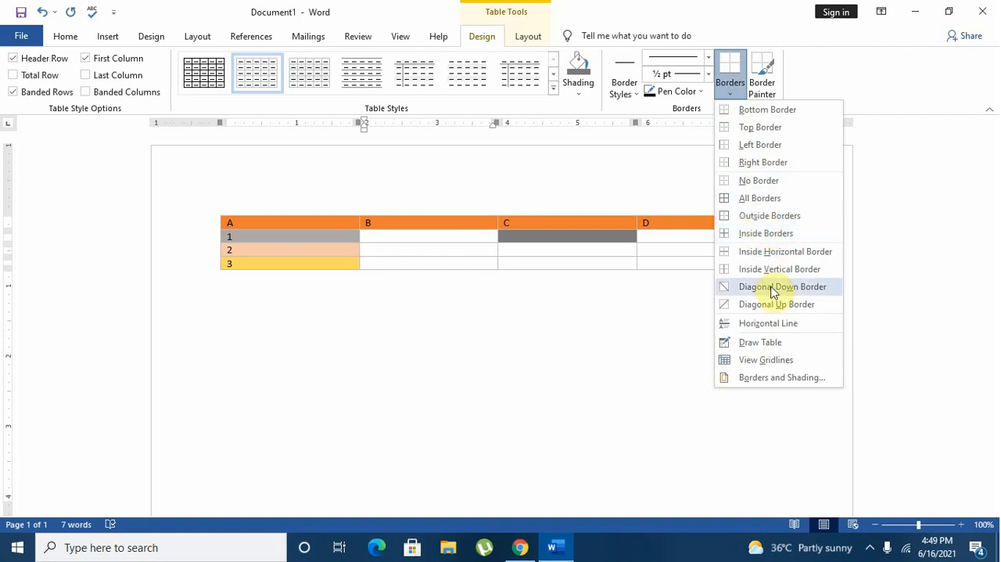
left_click(773, 290)
Add a diagonal up border to the column D cell in the row numbered 2.
left_click(697, 251)
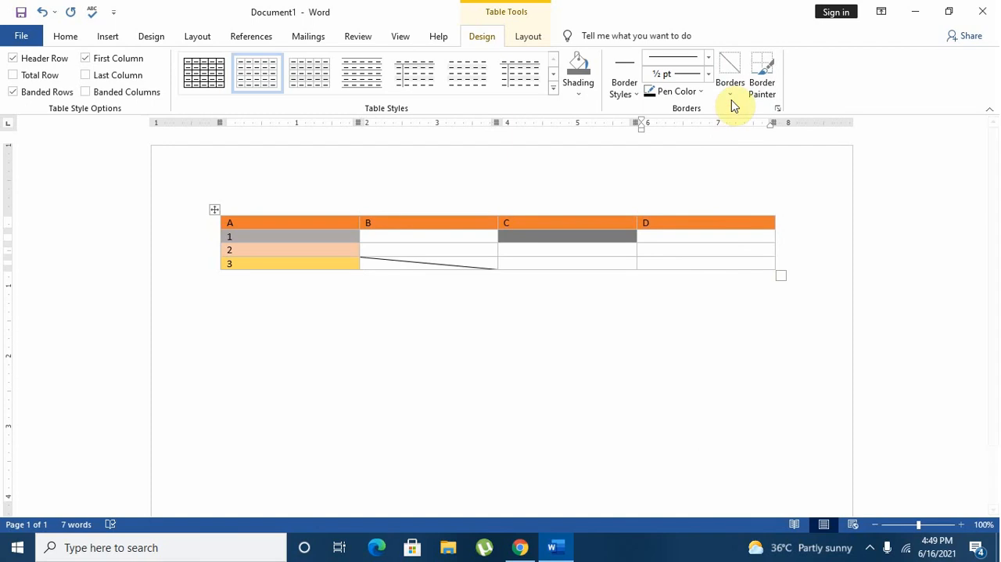
left_click(731, 98)
left_click(797, 303)
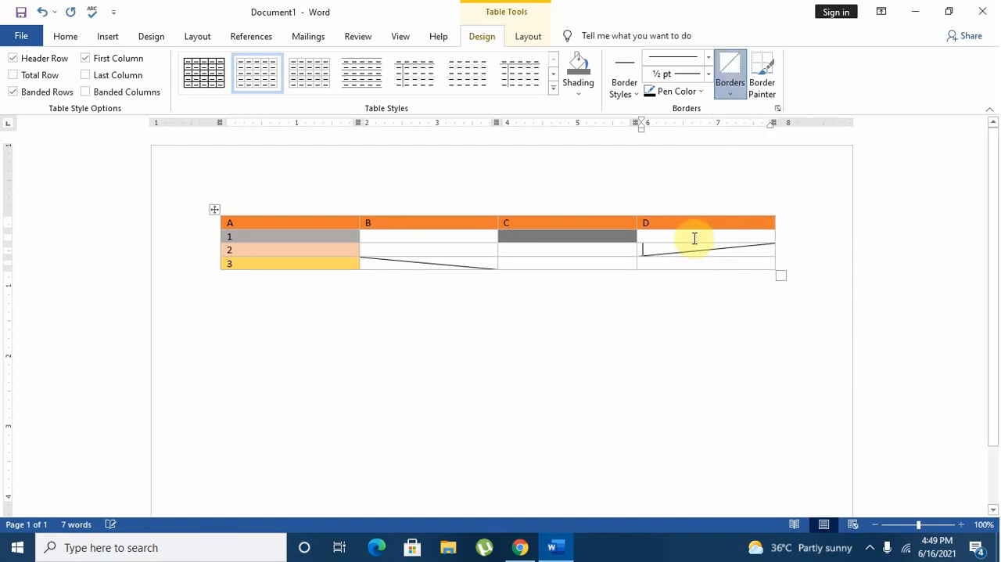
Apply all borders to the column D cells in the rows numbered 1 and 3.
left_click(728, 93)
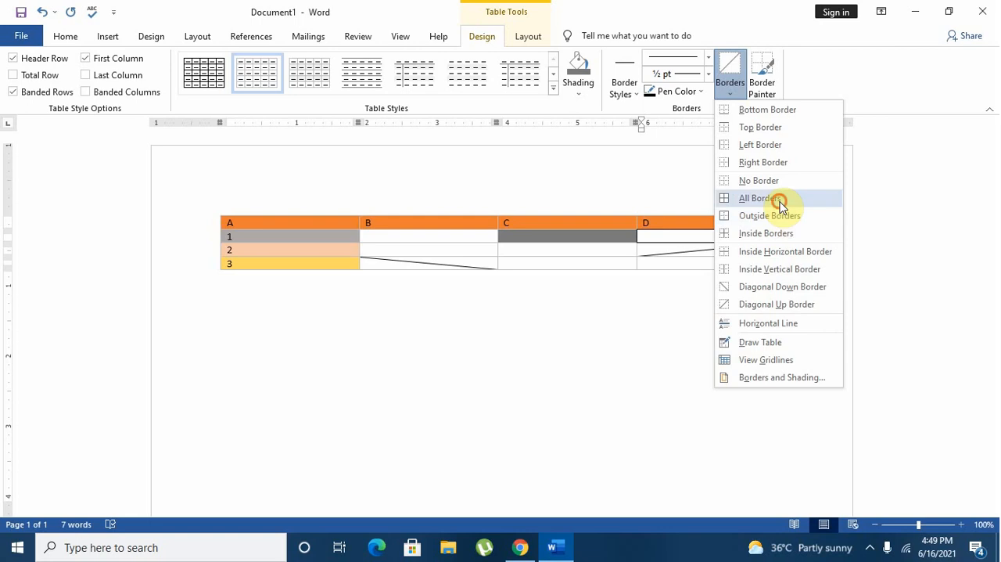
left_click(780, 205)
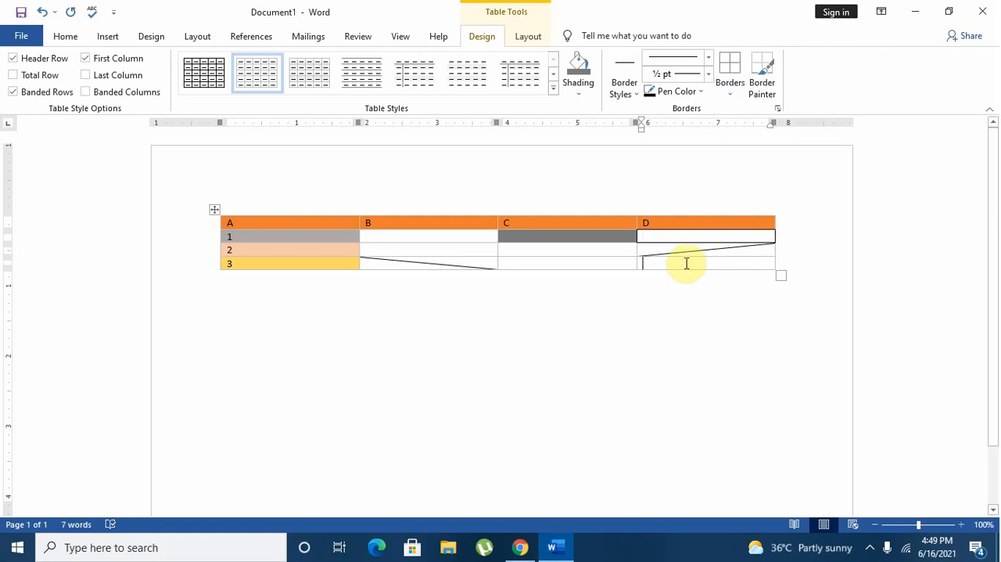
left_click(727, 88)
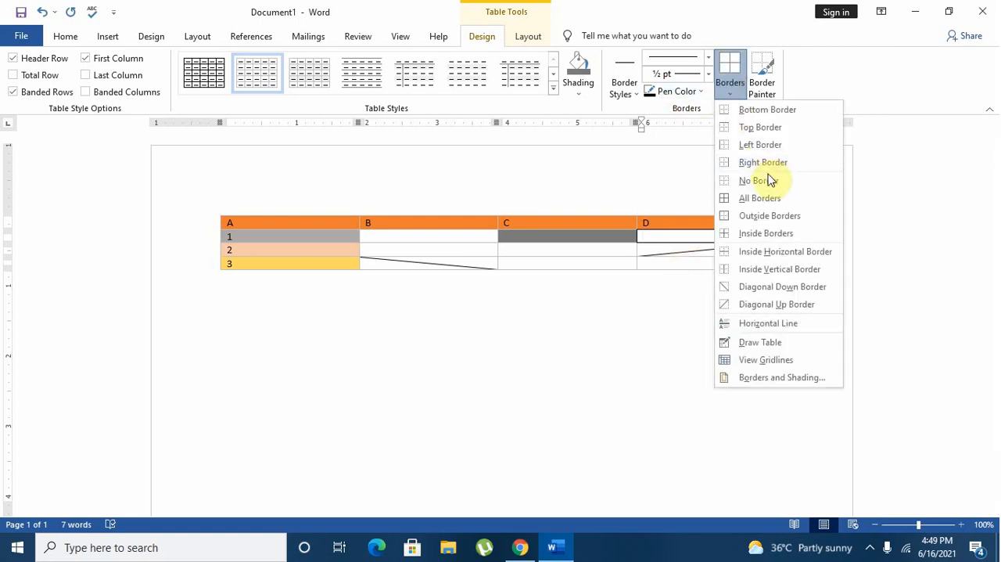
left_click(769, 198)
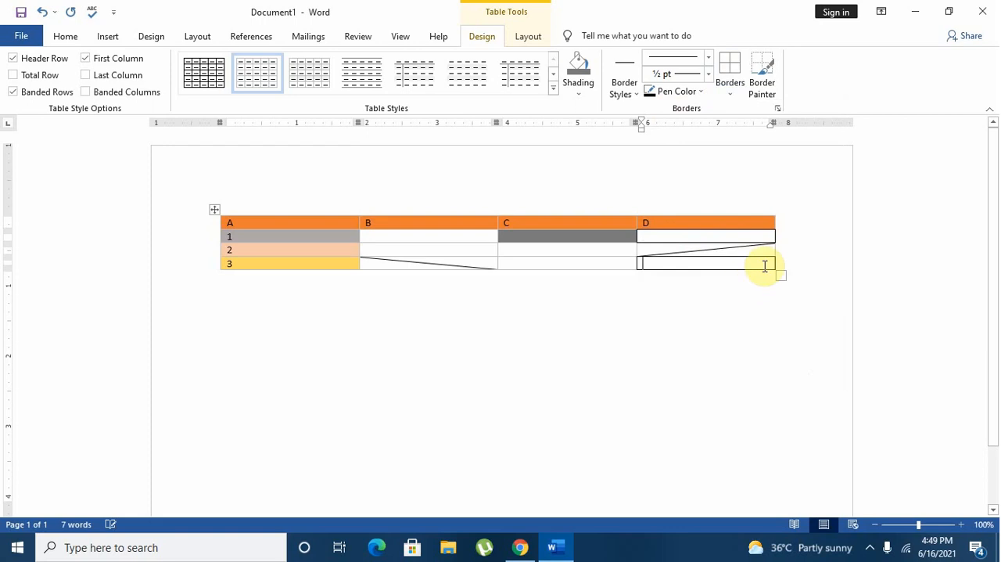
Try no border and a right border on the last cell of column D, and reapply all borders to it.
left_click(721, 98)
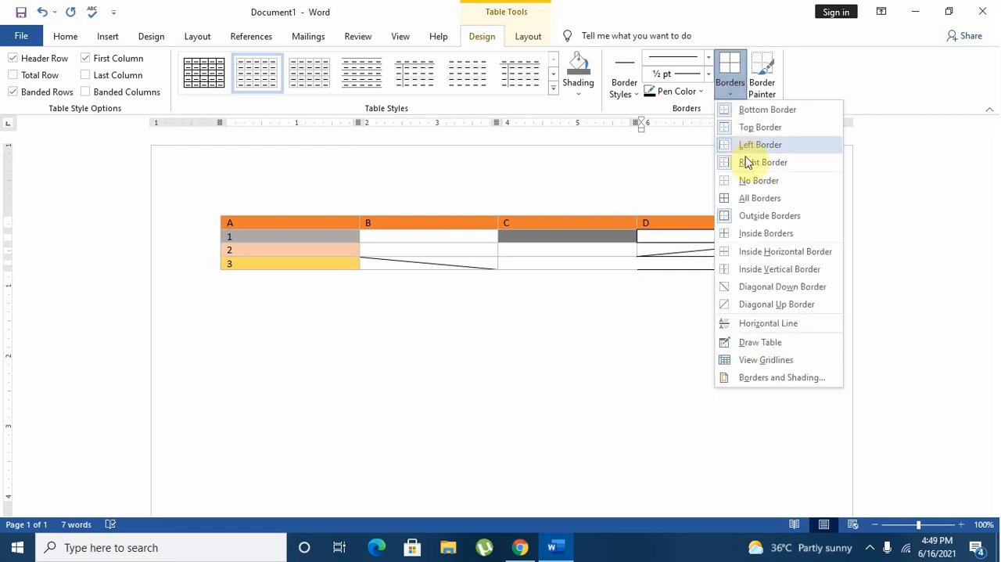
left_click(749, 183)
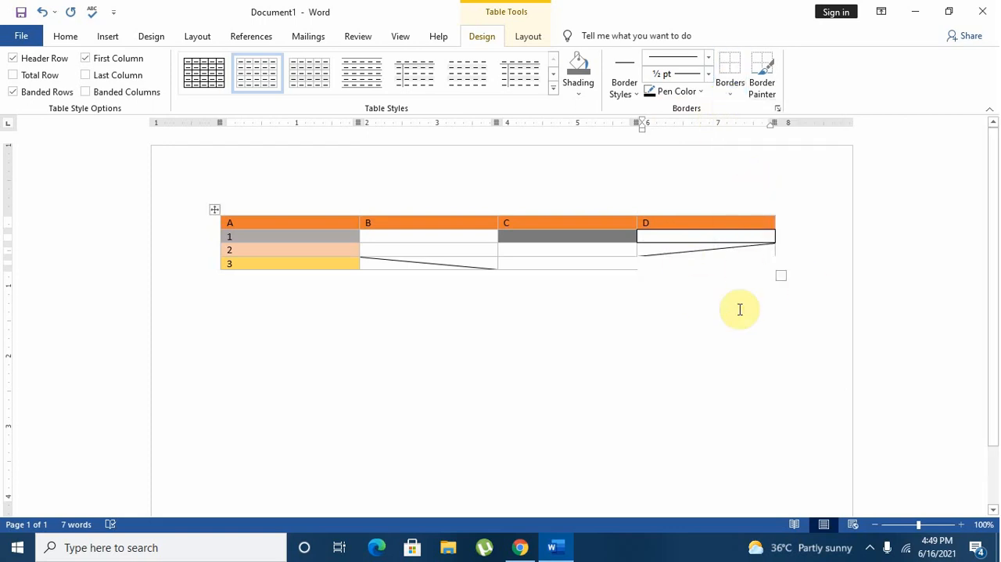
left_click(719, 99)
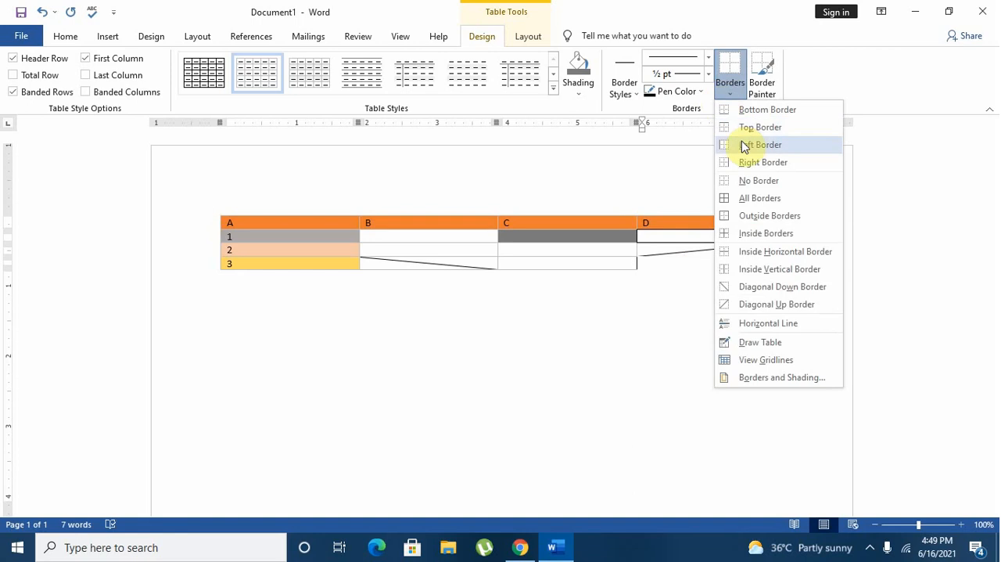
left_click(752, 162)
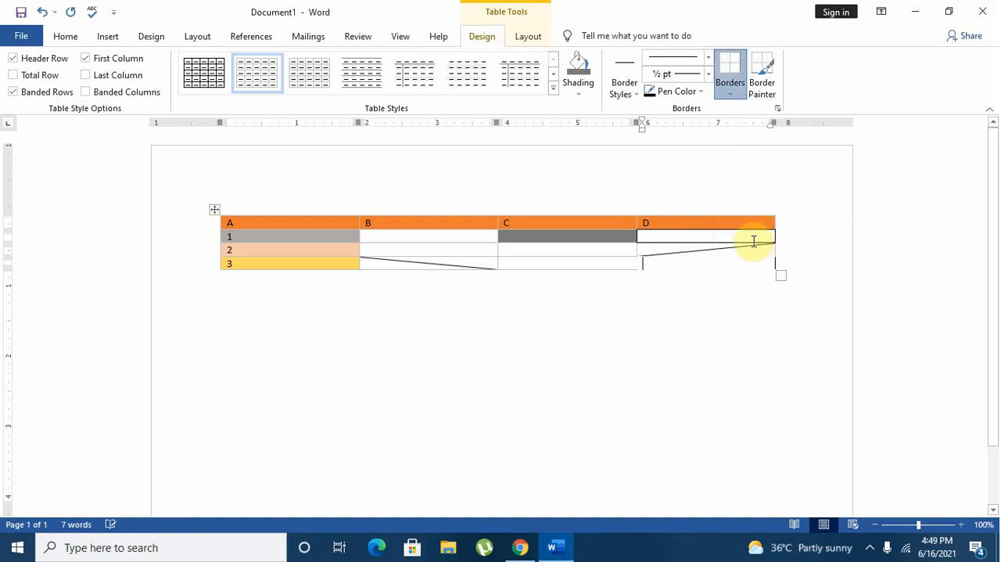
left_click(736, 100)
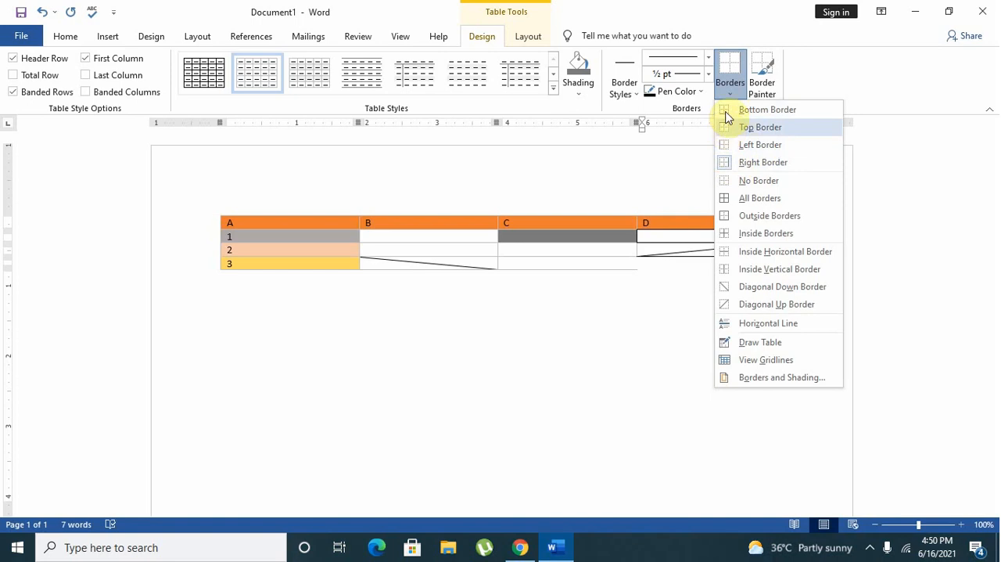
left_click(769, 198)
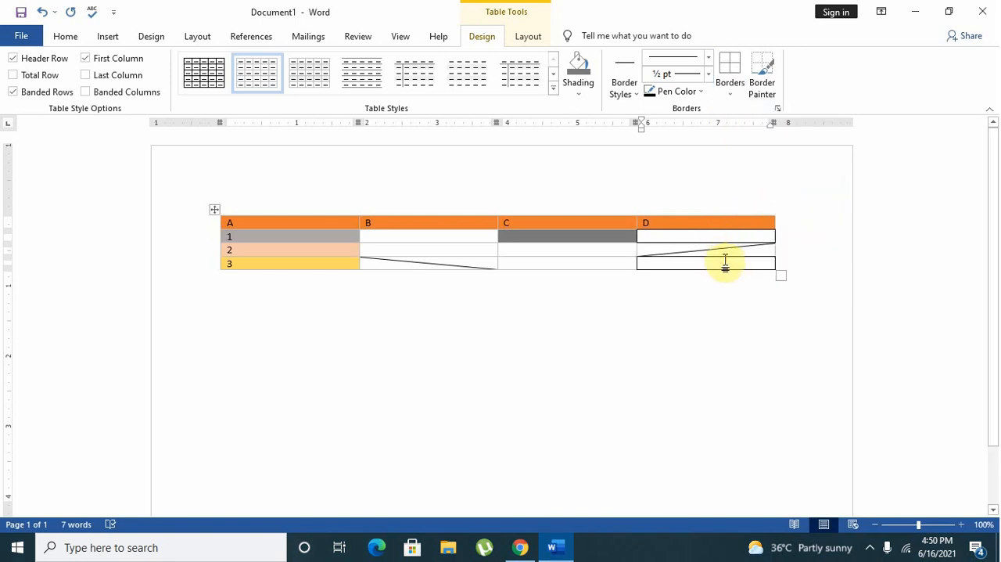
Activate the Border Painter, try a 6 pt line weight, and return to the single solid ½ pt line.
left_click(762, 82)
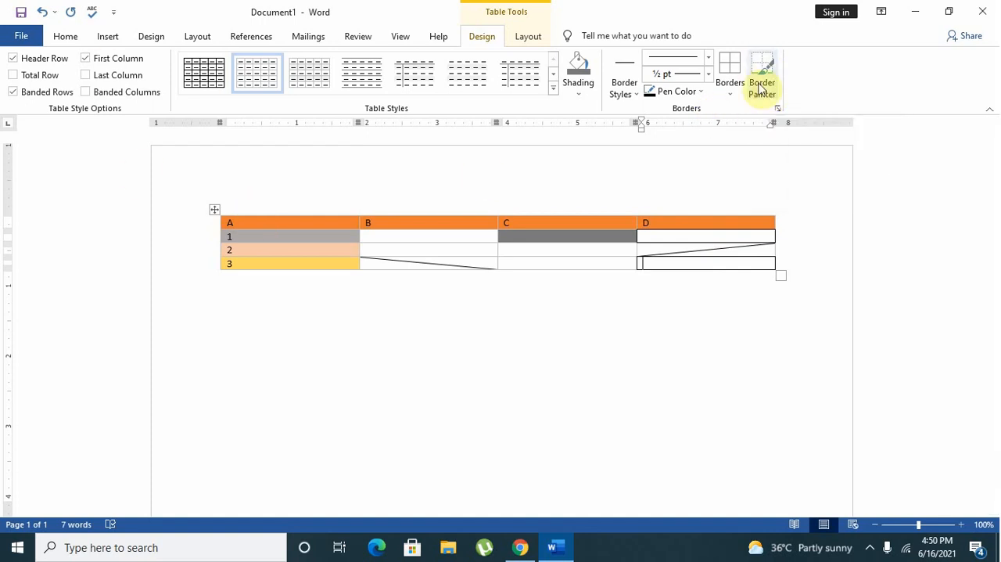
left_click(706, 69)
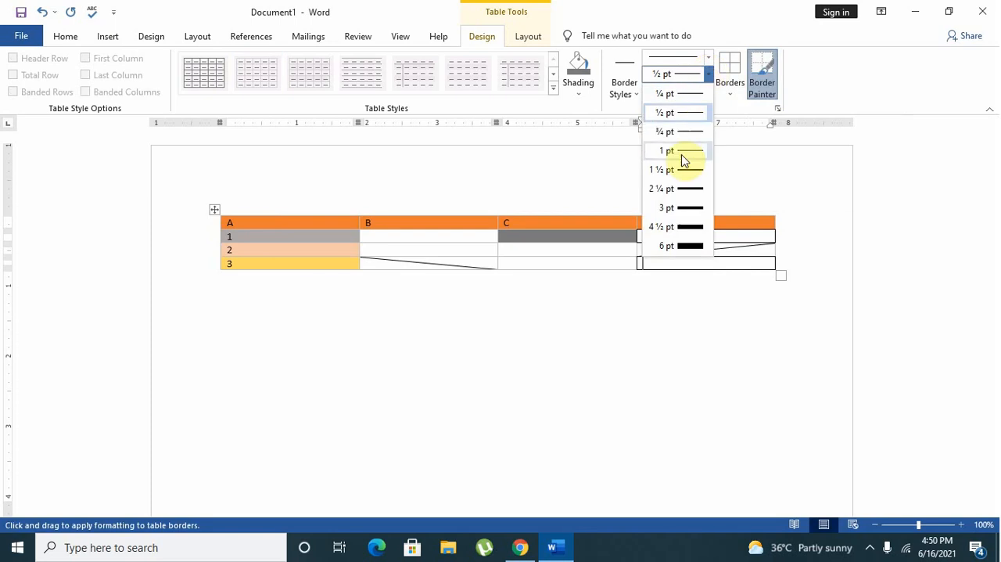
left_click(681, 247)
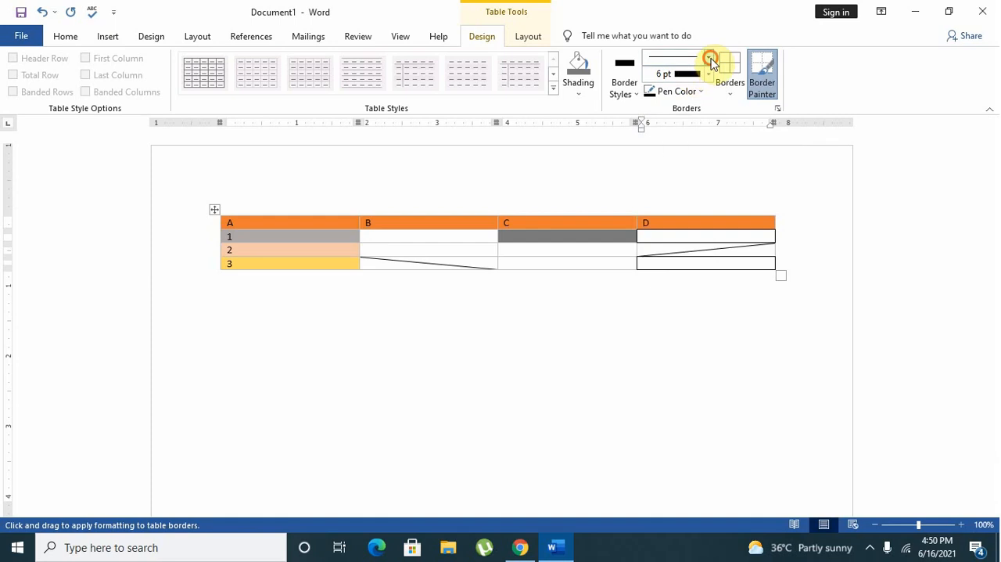
left_click(709, 58)
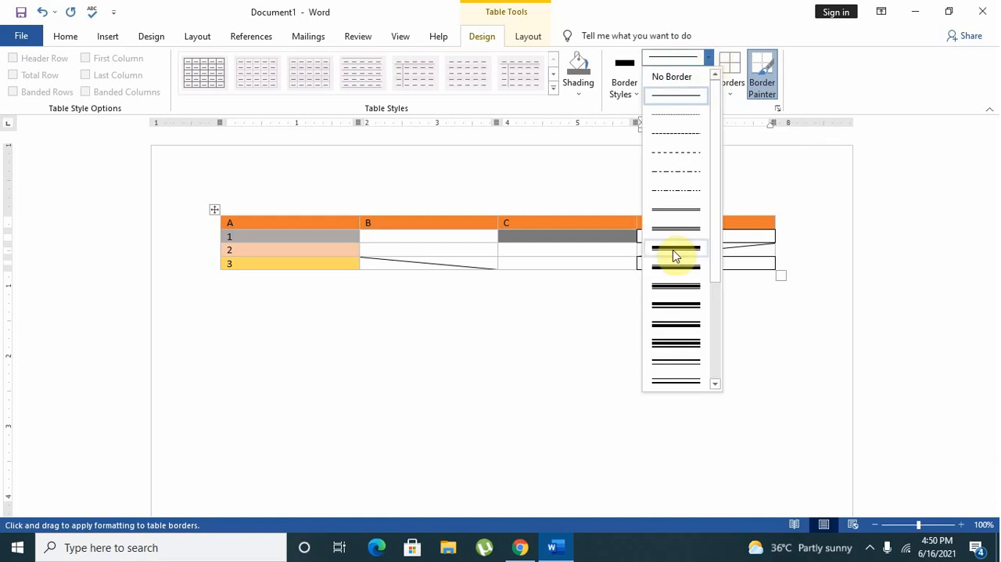
left_click(695, 97)
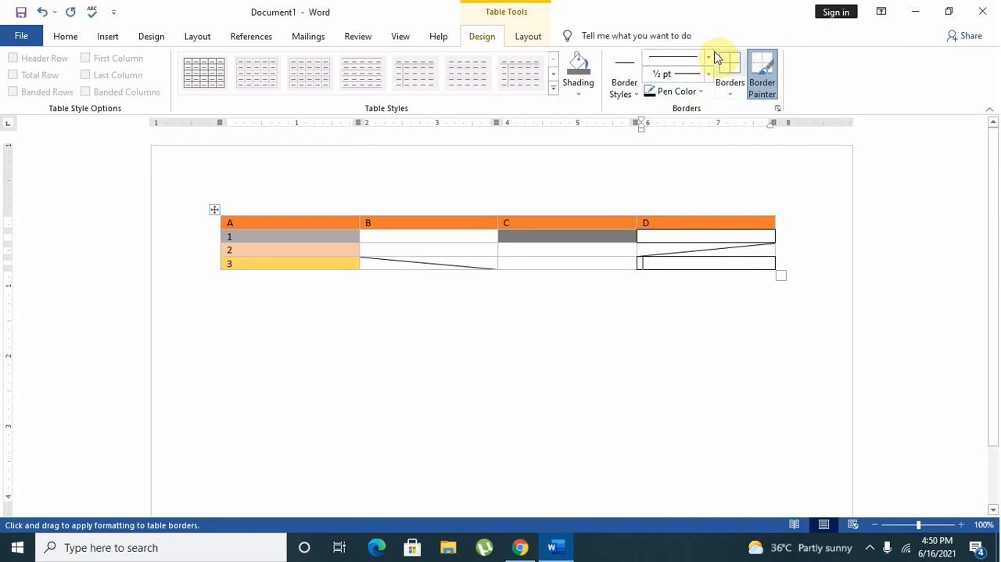
Set the pen color to orange, paint the border between rows 2 and 3 in column C, and leave the Border Painter.
left_click(632, 89)
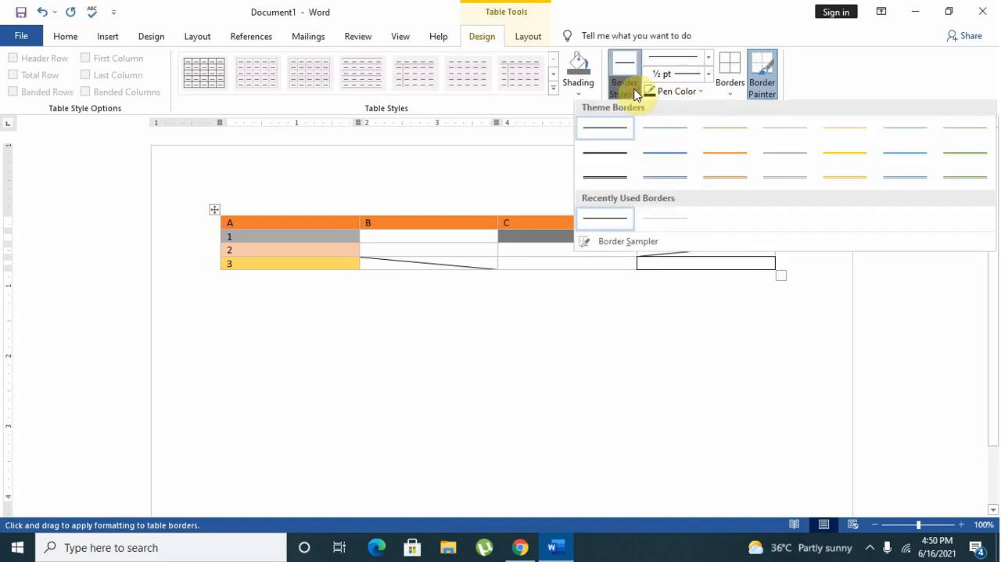
left_click(632, 89)
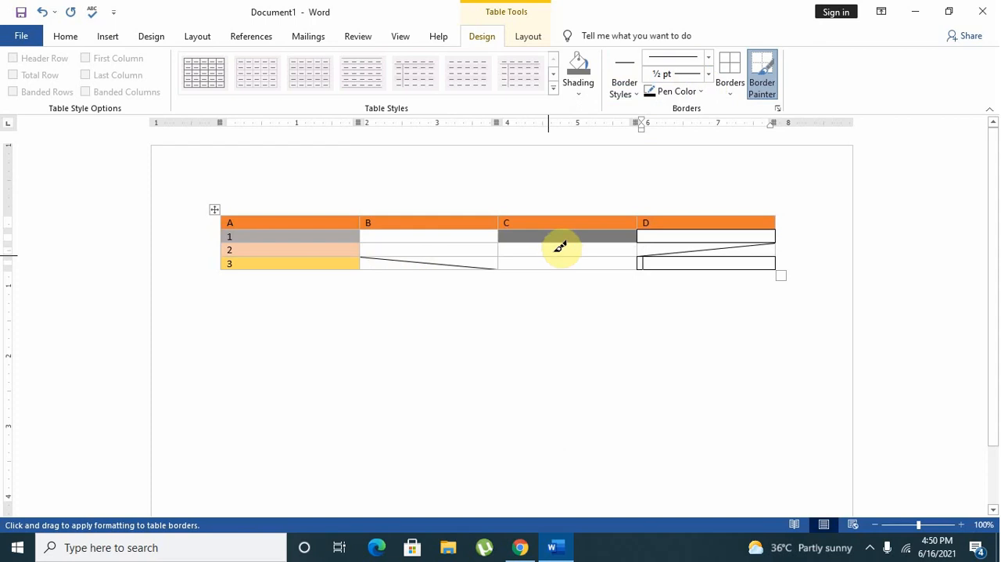
left_click(687, 92)
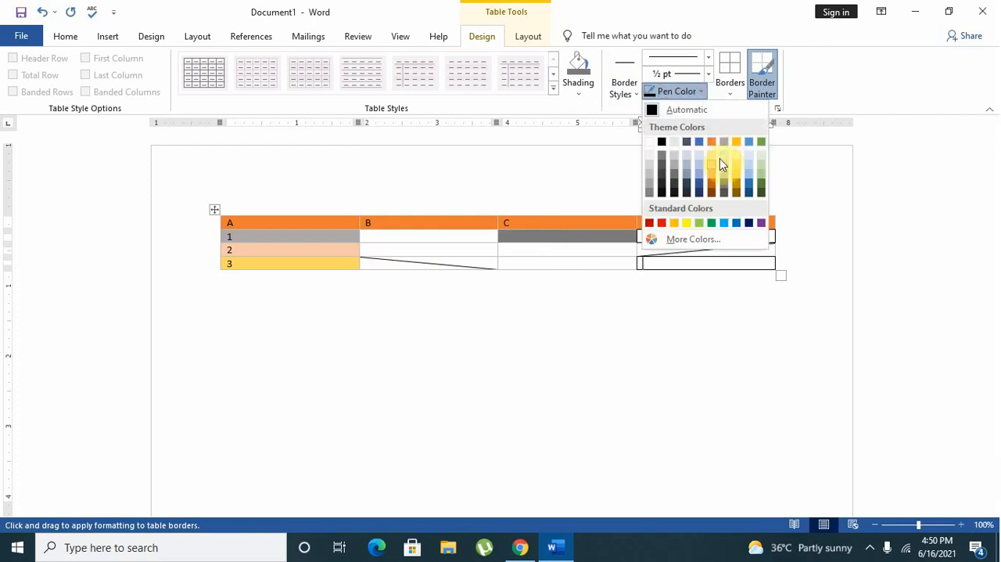
left_click(712, 143)
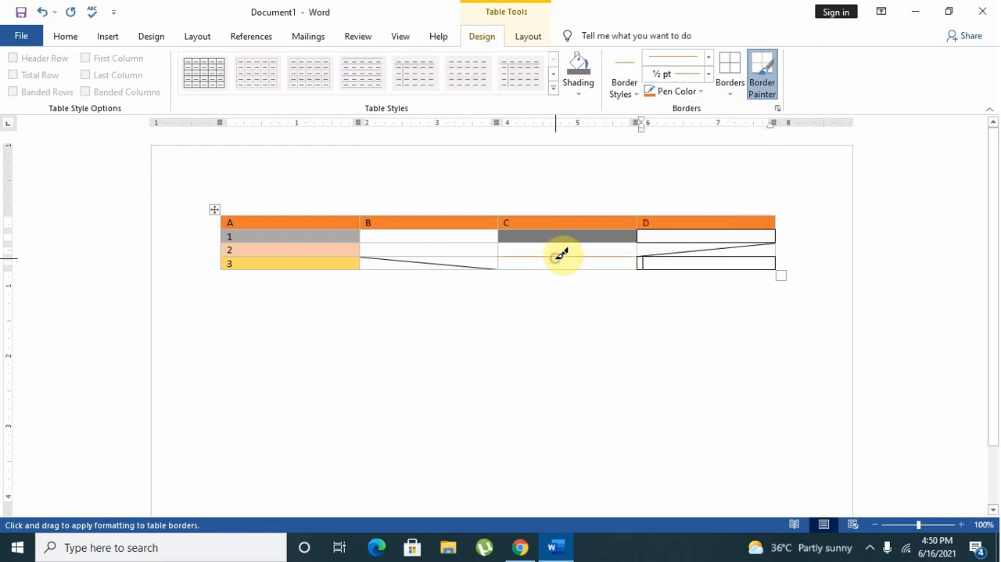
key("Escape")
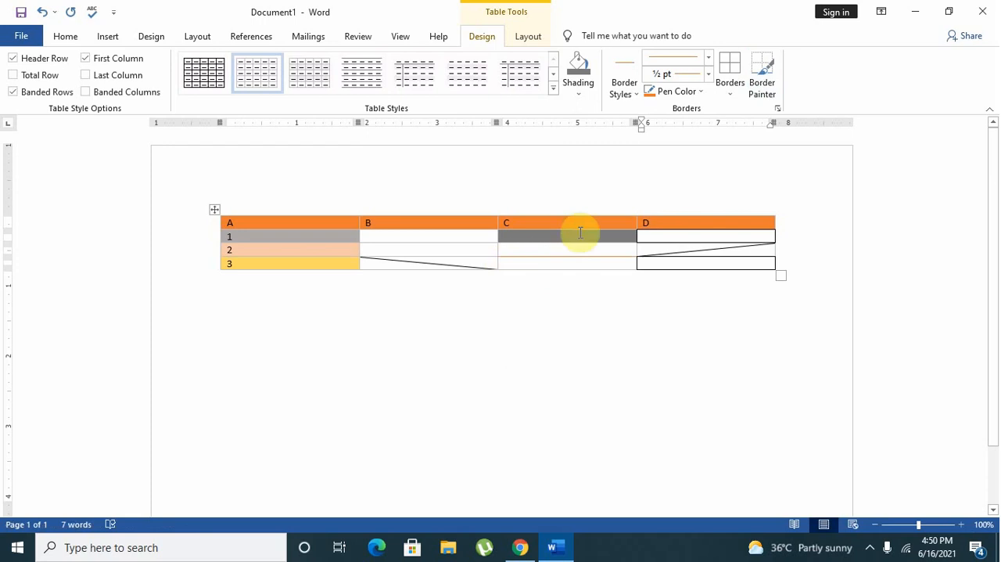
Reactivate the Border Painter and paint the top, left and bottom borders of column D's last cell with the orange ½ pt line.
left_click(763, 75)
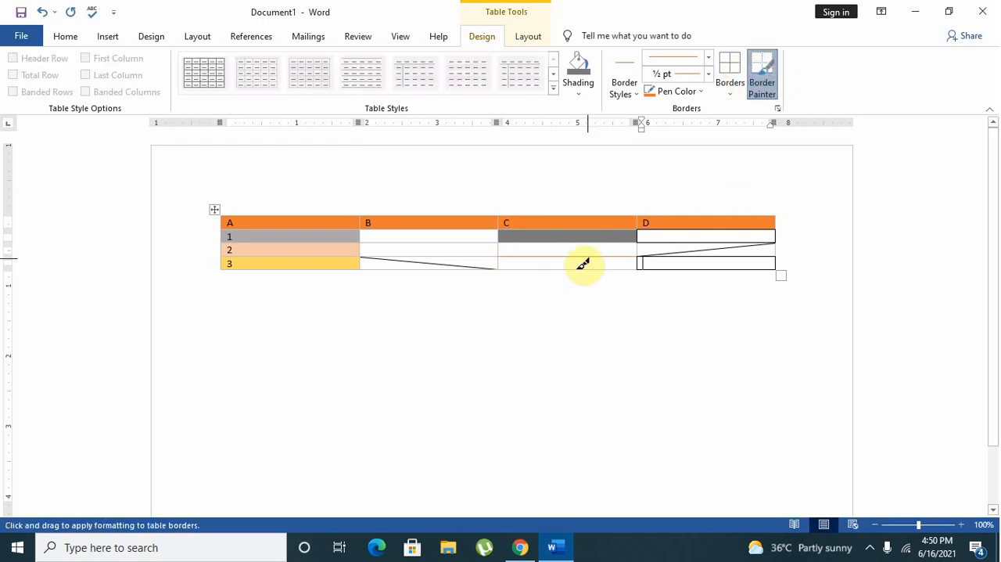
key("Escape")
left_click(763, 75)
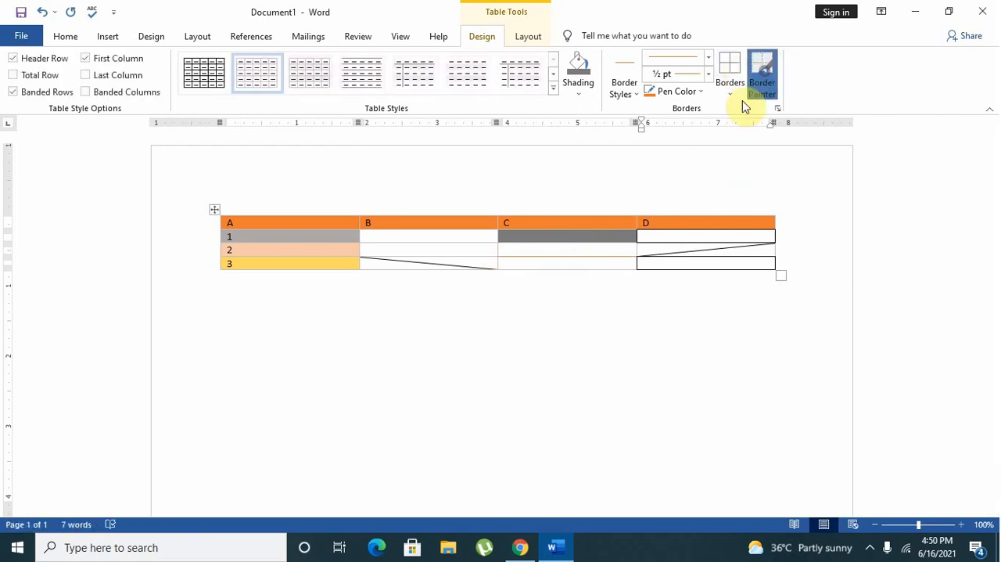
left_click(636, 263)
left_click(671, 268)
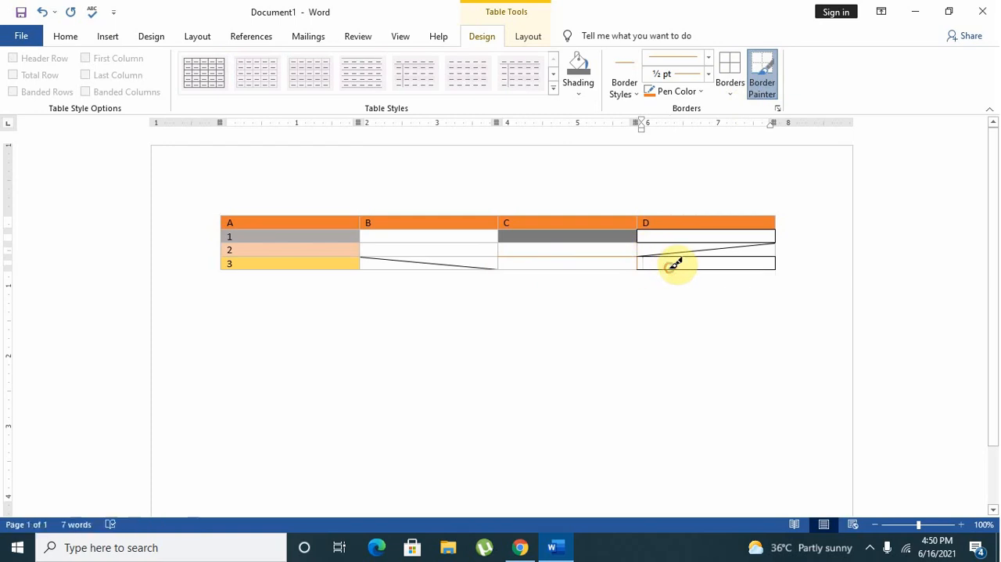
Set the pen weight to 6 pt, paint the border between rows 2 and 3 in columns C and D, and leave the Border Painter.
left_click(708, 74)
left_click(679, 246)
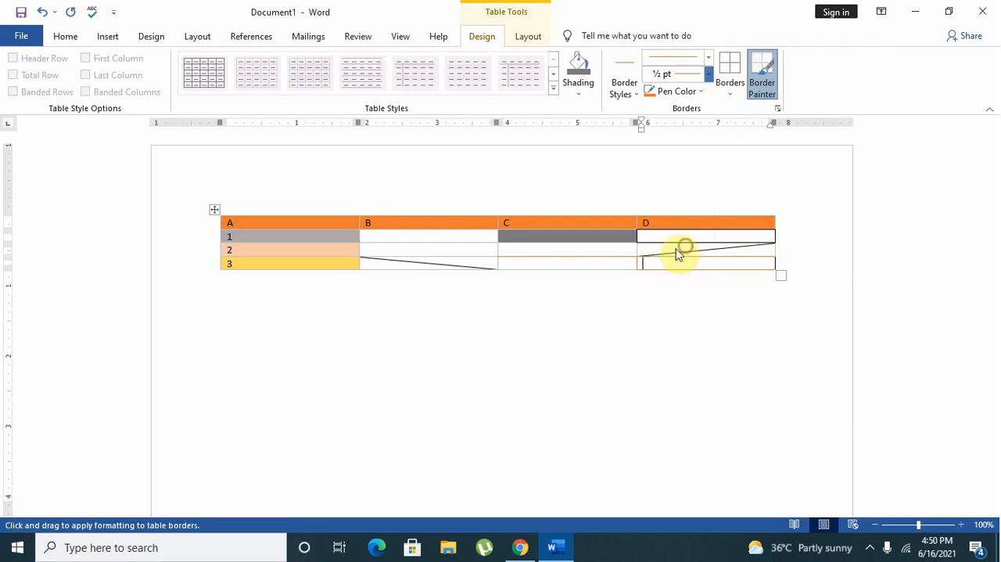
left_click(619, 254)
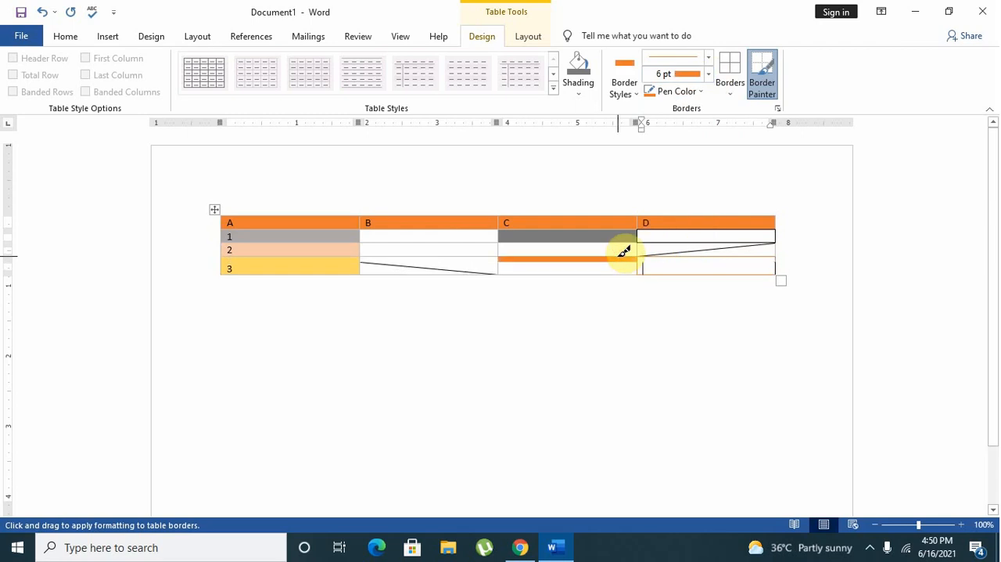
left_click(676, 255)
key("Escape")
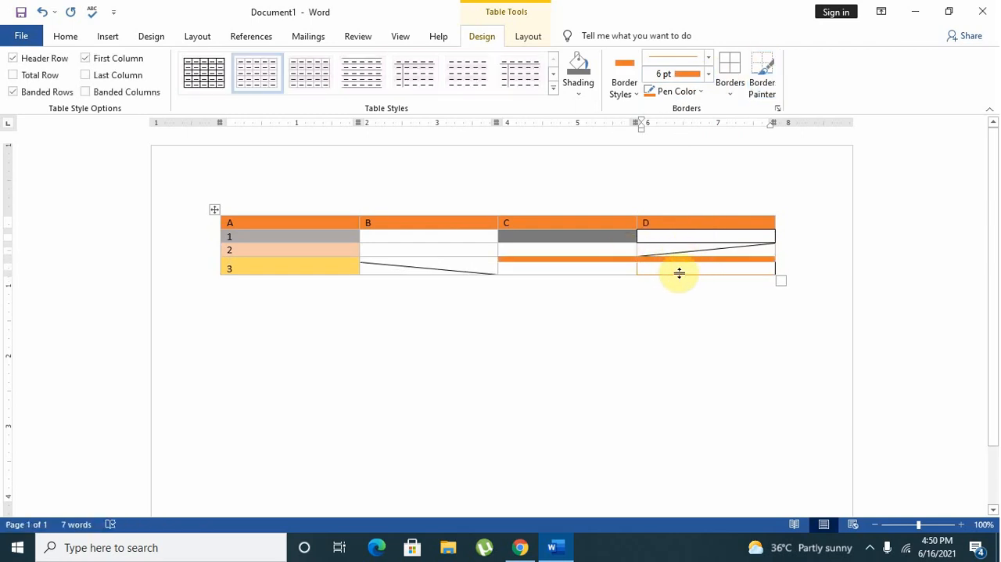
Paint all four borders of the column D cell in row 1 with the orange 6 pt line.
left_click(761, 76)
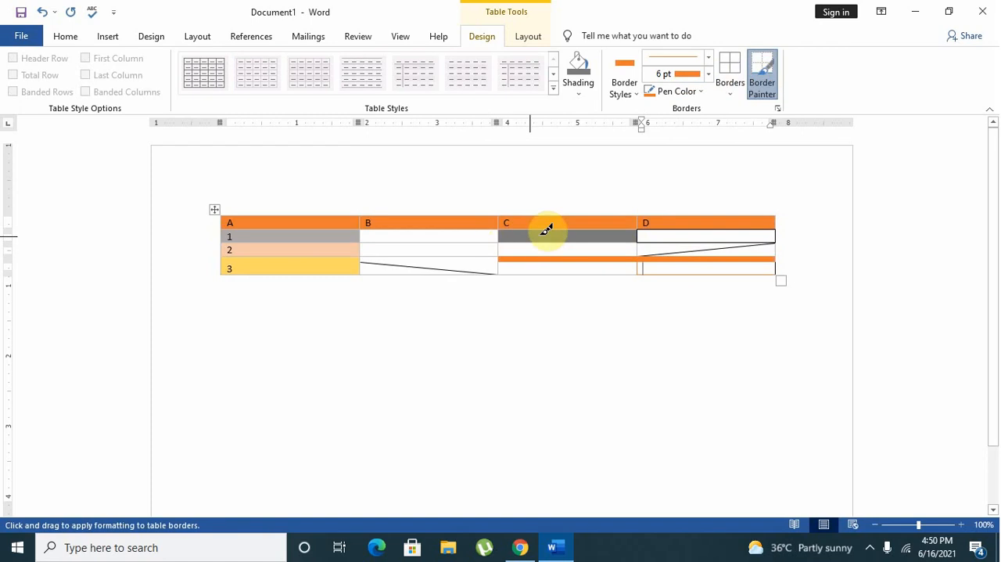
left_click(659, 241)
left_click(665, 226)
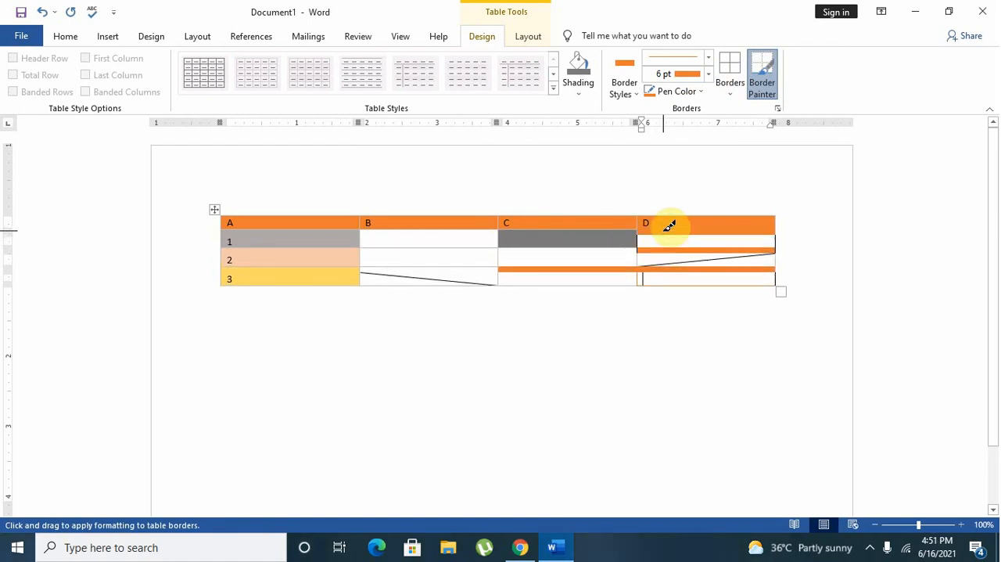
left_click(641, 235)
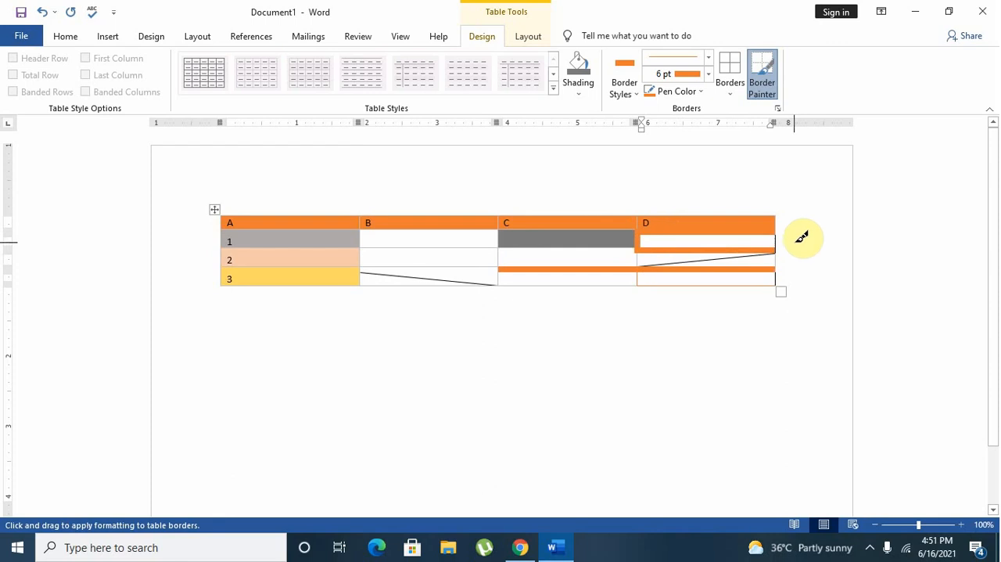
left_click(777, 240)
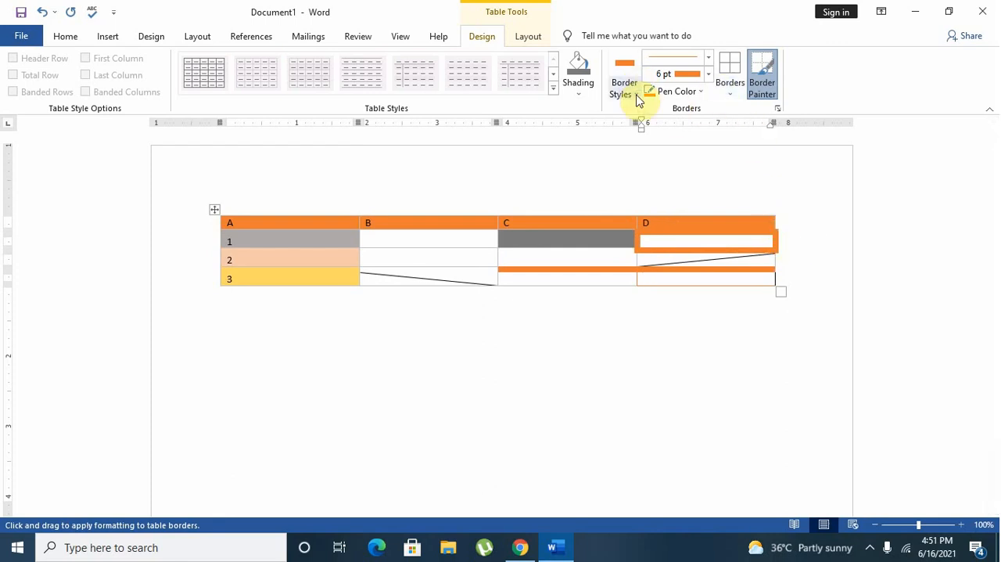
Set the pen color to blue, paint the top and bottom borders of the column D cell in row 1, and leave the Border Painter.
left_click(700, 92)
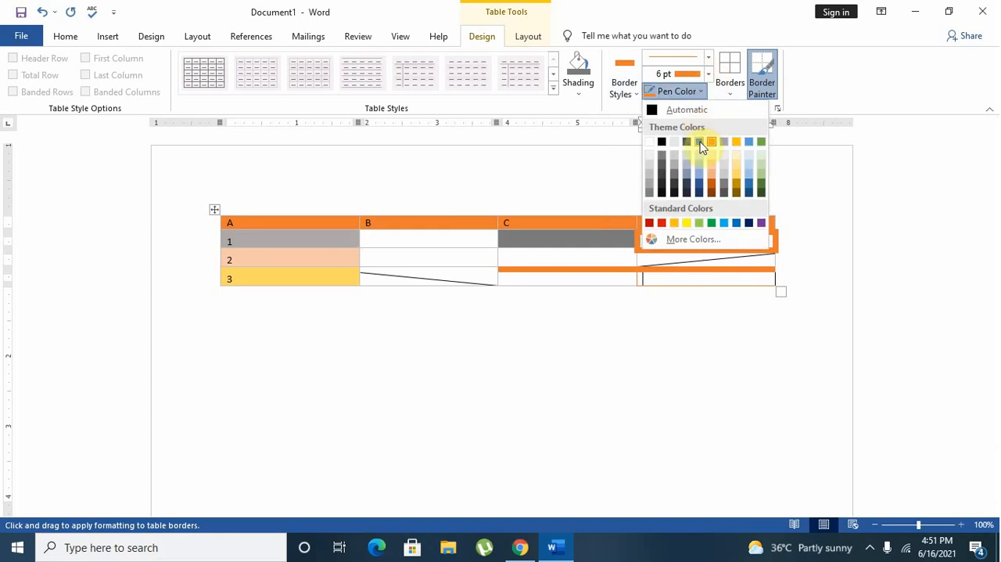
left_click(700, 143)
left_click(726, 231)
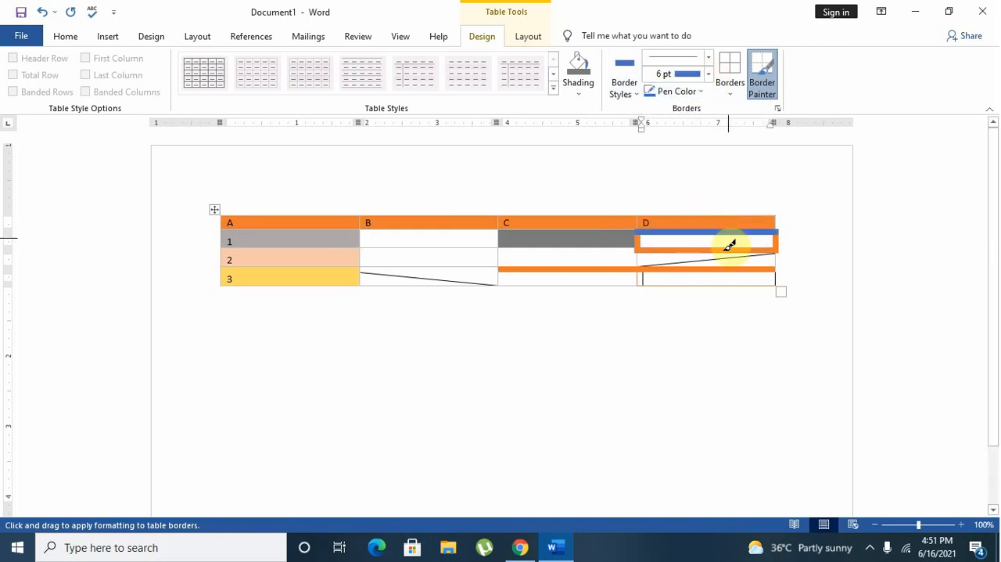
left_click(724, 250)
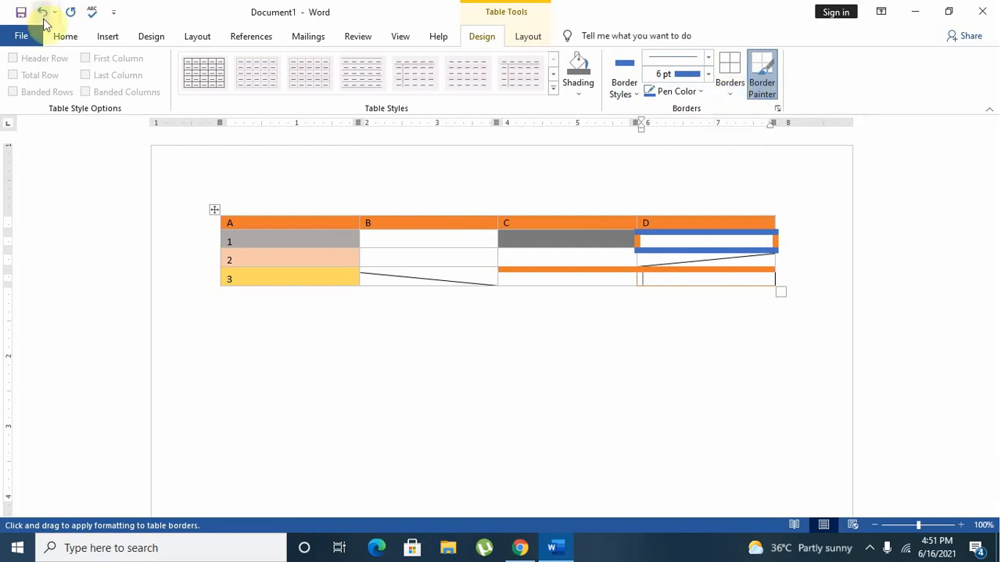
key("Escape")
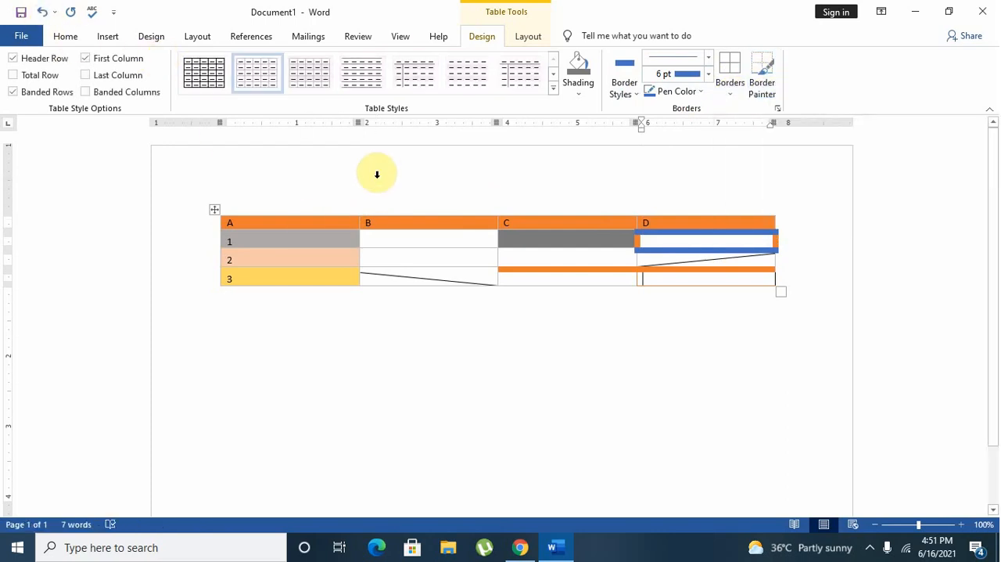
Undo all border, shading, text and style changes and the table insertion until the document is blank.
left_click(44, 15)
left_click(44, 15)
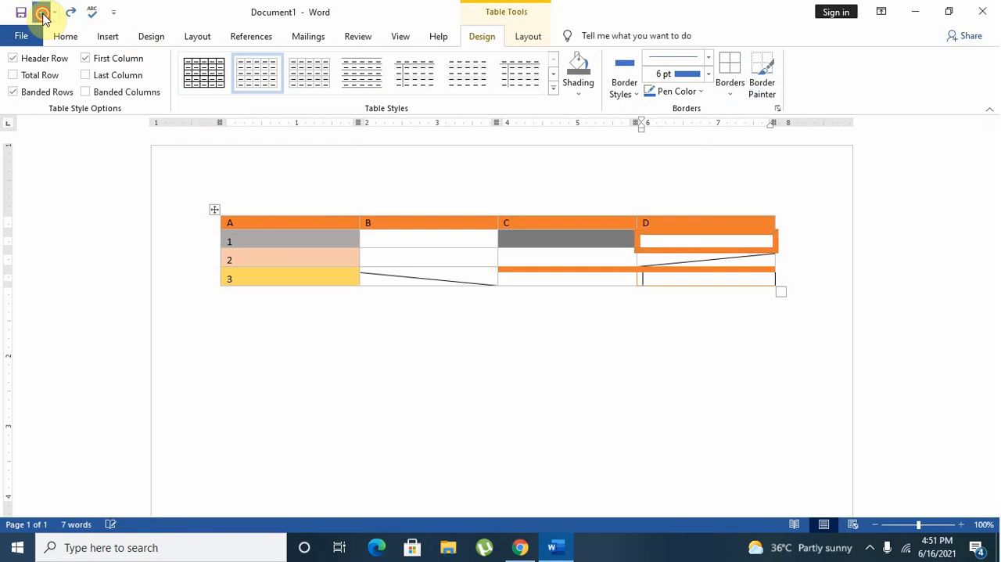
left_click(43, 15)
left_click(44, 15)
left_click(44, 15)
left_click(43, 15)
left_click(44, 15)
left_click(44, 15)
left_click(44, 15)
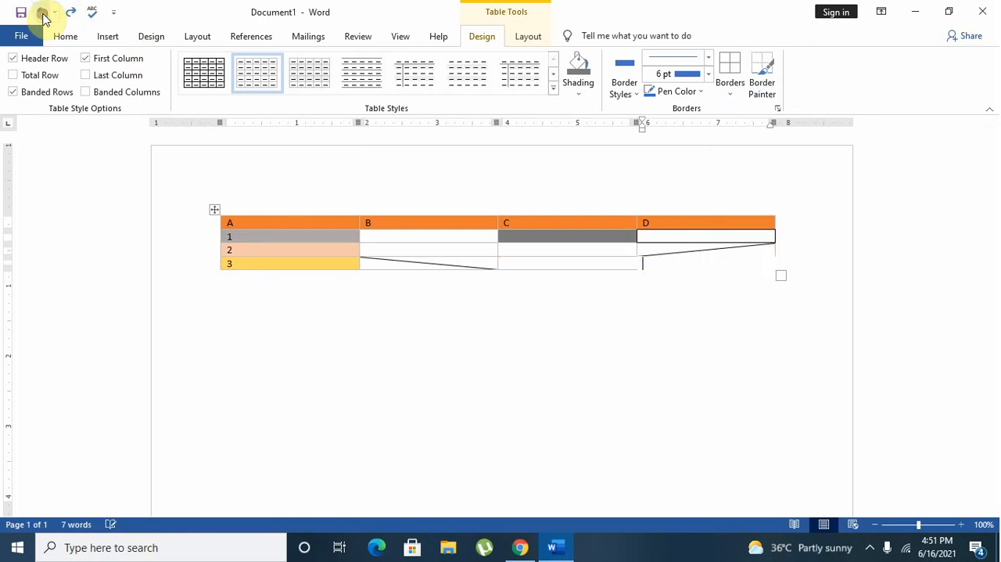
left_click(44, 15)
left_click(43, 15)
left_click(44, 14)
left_click(44, 15)
left_click(44, 15)
left_click(44, 14)
left_click(44, 14)
left_click(44, 15)
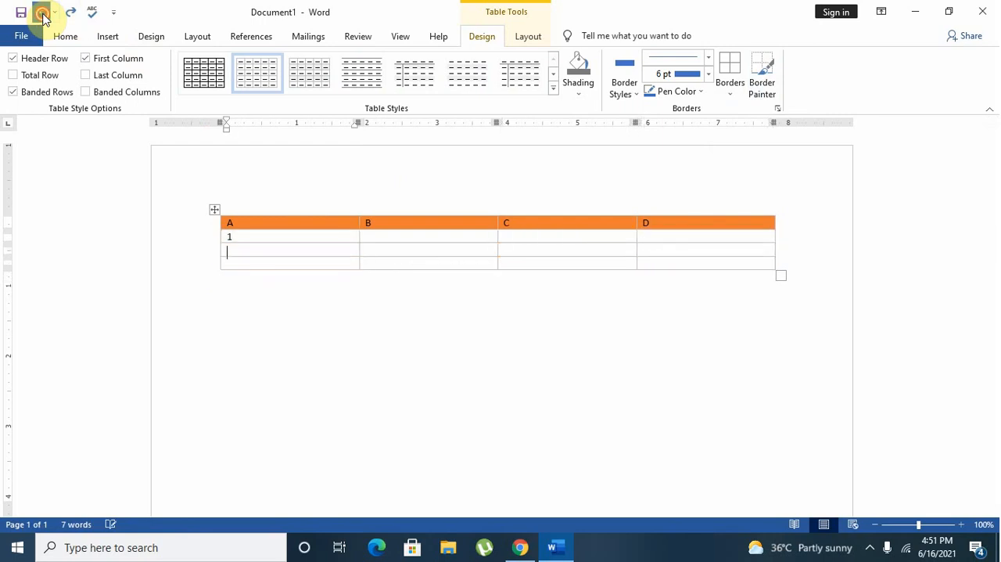
left_click(44, 15)
left_click(43, 15)
left_click(44, 15)
left_click(44, 14)
left_click(44, 15)
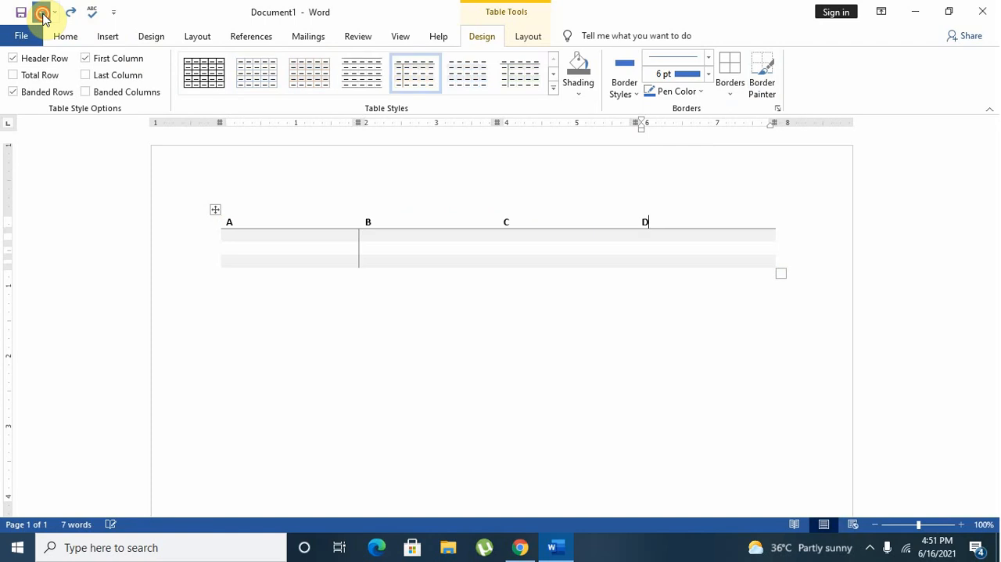
left_click(44, 15)
left_click(44, 15)
left_click(44, 15)
left_click(44, 15)
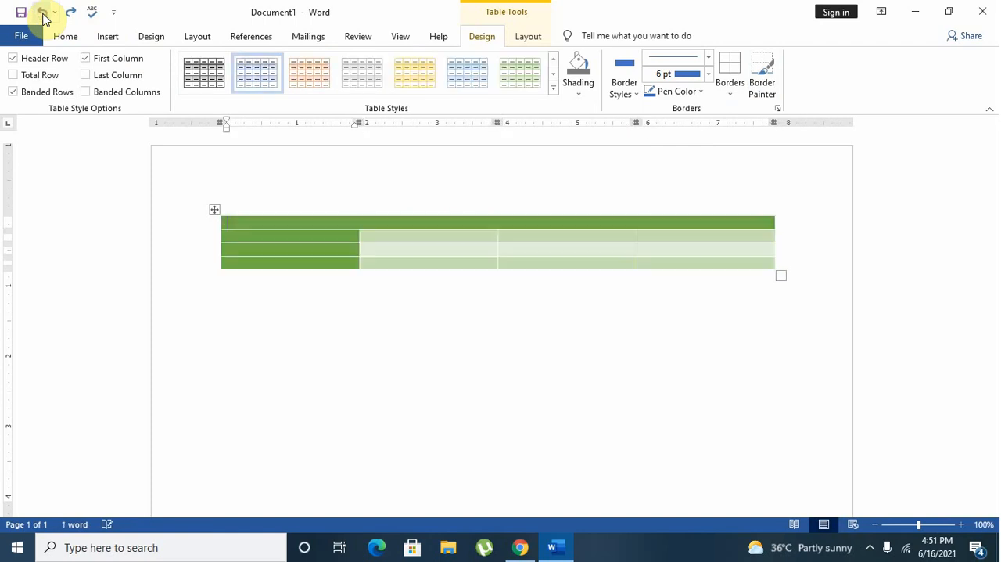
left_click(44, 15)
left_click(44, 15)
left_click(43, 15)
left_click(44, 14)
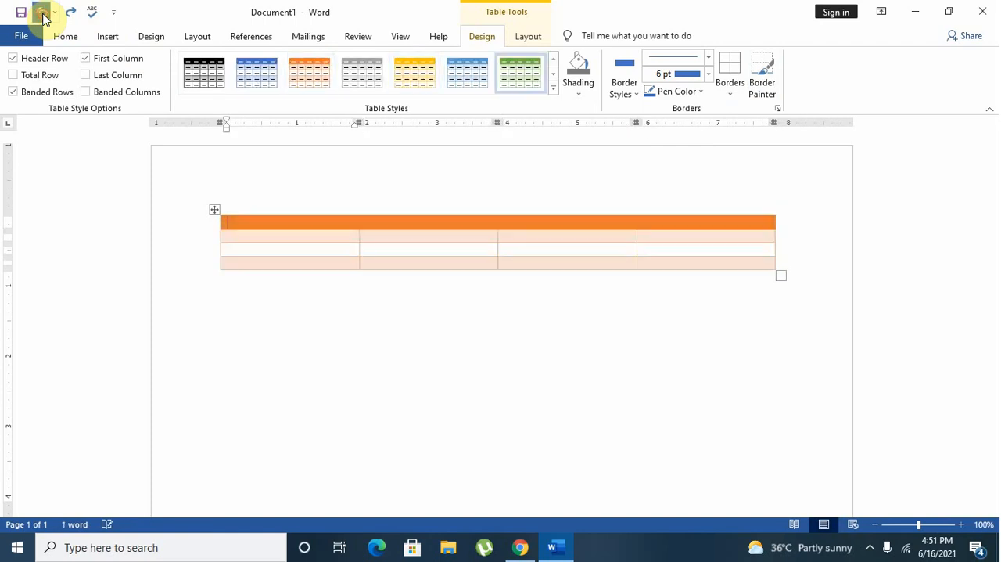
left_click(43, 15)
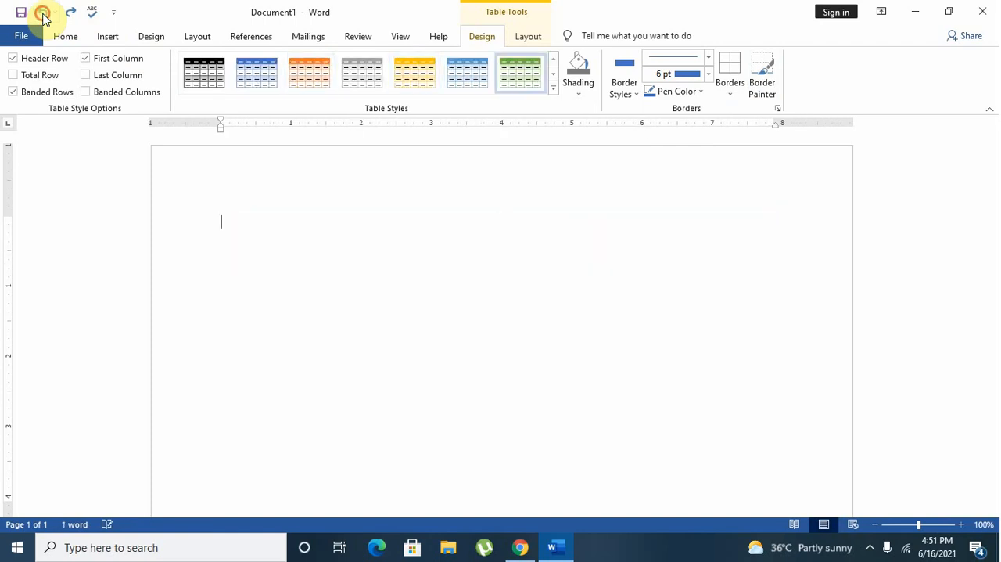
Insert a table with six columns and six rows.
left_click(114, 37)
left_click(119, 96)
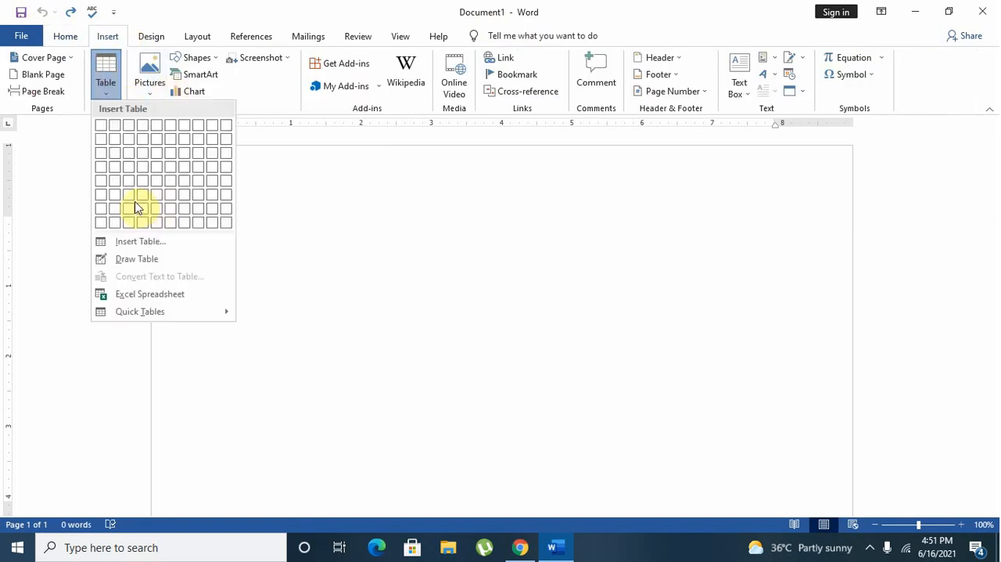
left_click(171, 201)
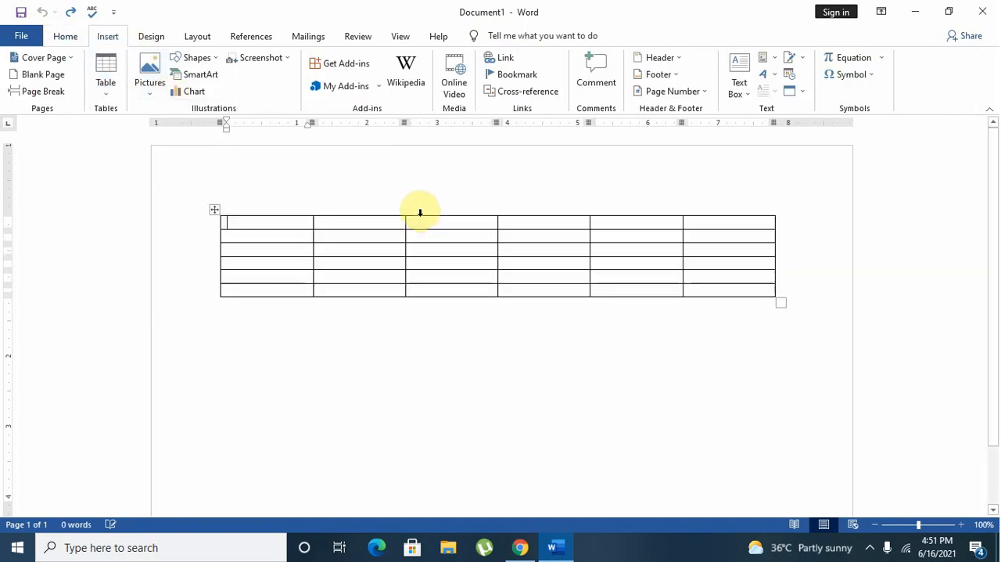
Label the six cells of the table's first row A, B, C, D, E and F.
type("A ")
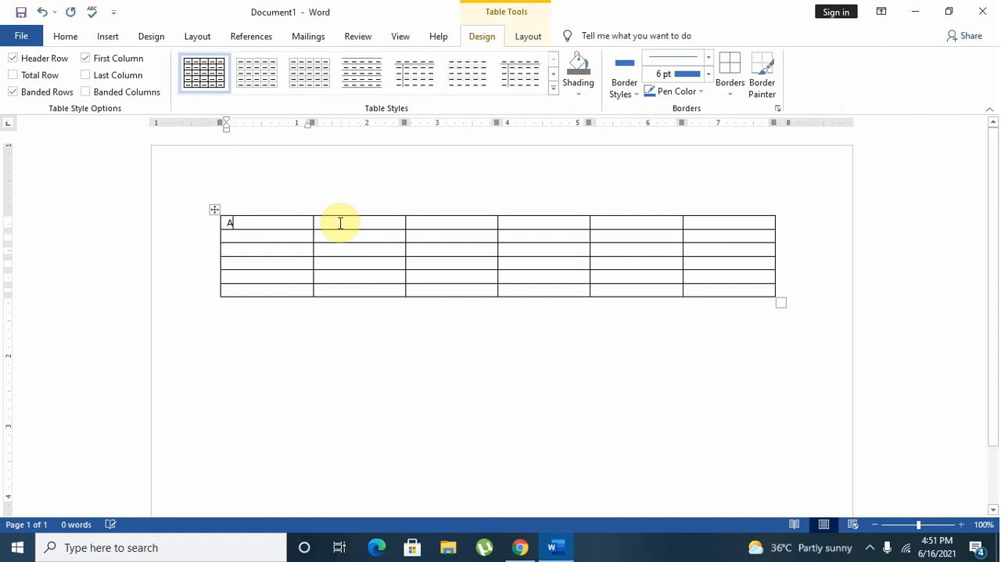
type("B ")
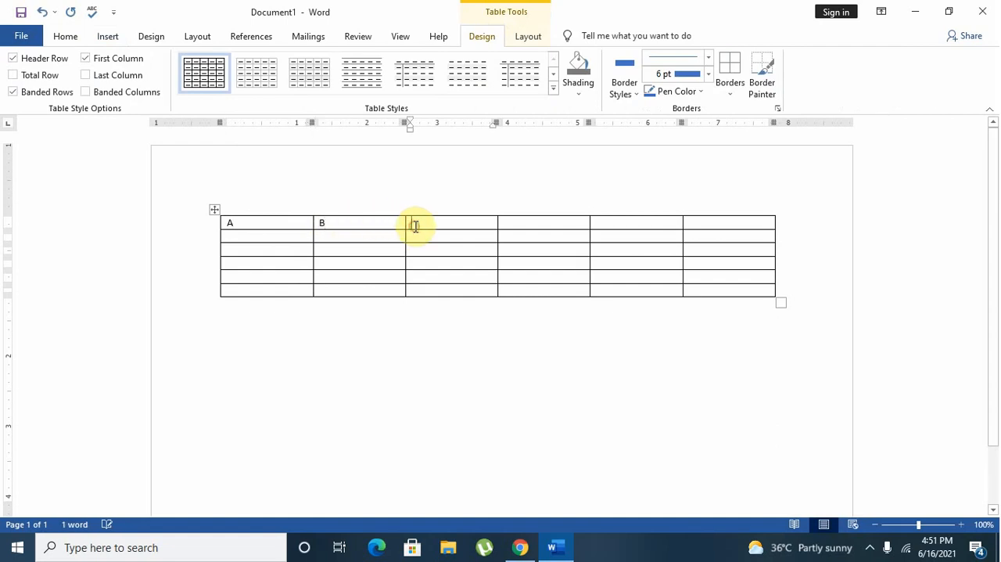
type("C ")
type("D")
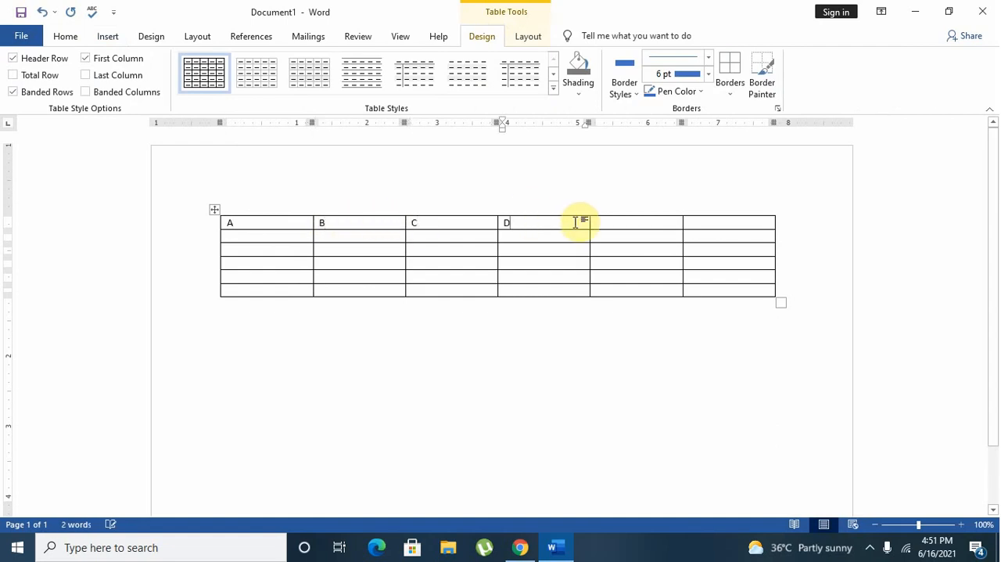
left_click(602, 222)
type("E")
left_click(715, 223)
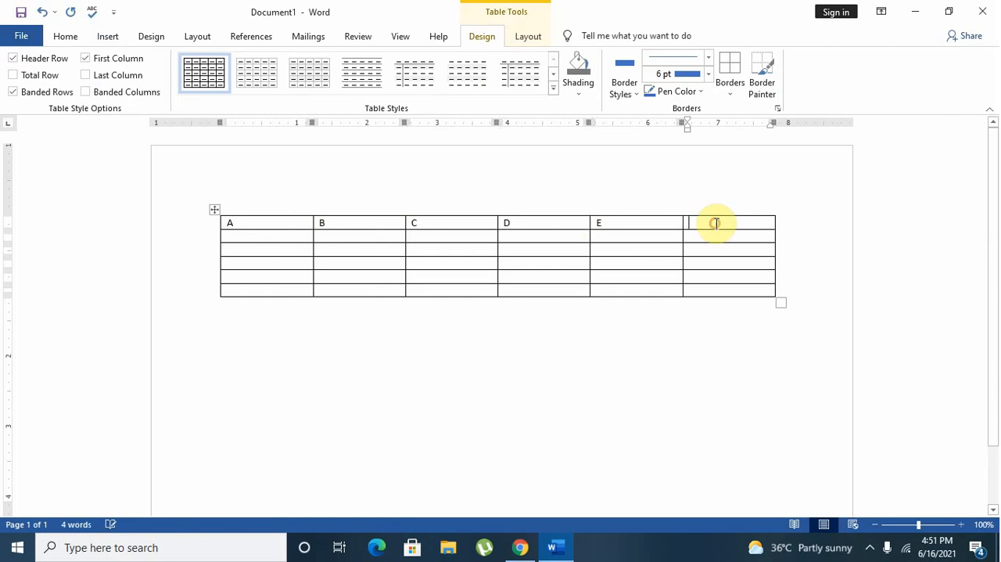
type("F")
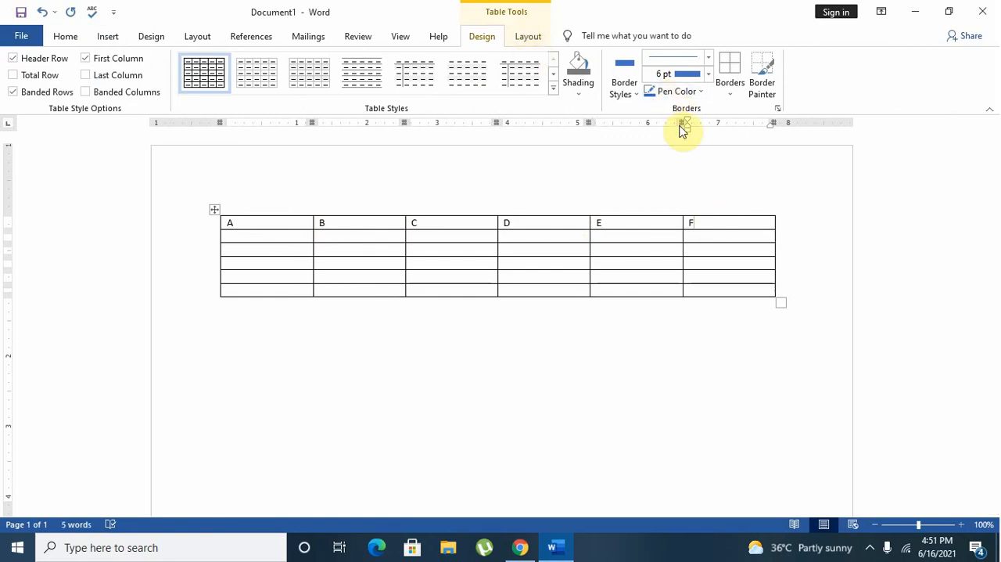
Activate the Border Painter with a 4 ½ pt line weight and paint all four borders of the F header cell blue.
left_click(760, 90)
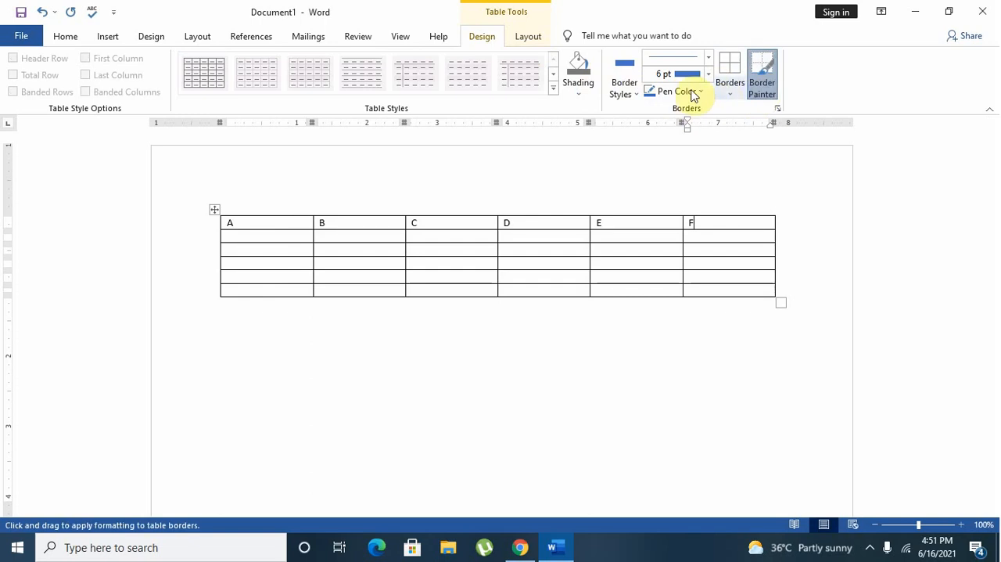
left_click(708, 74)
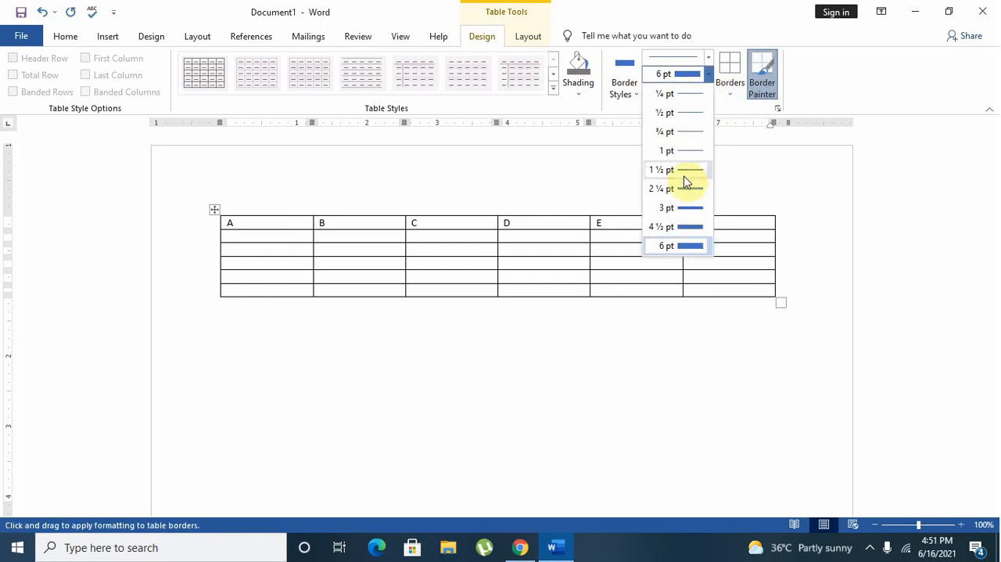
left_click(687, 245)
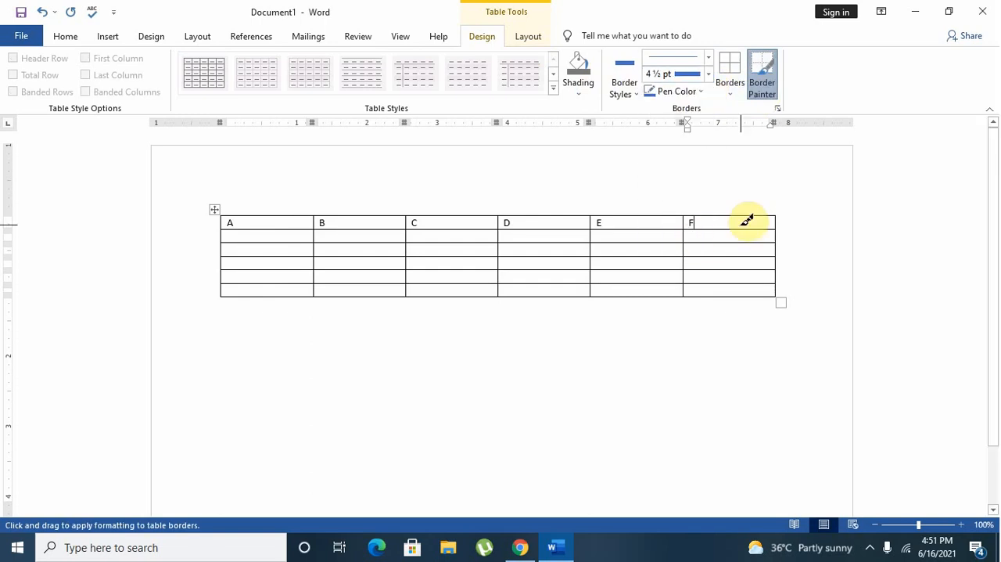
left_click(738, 232)
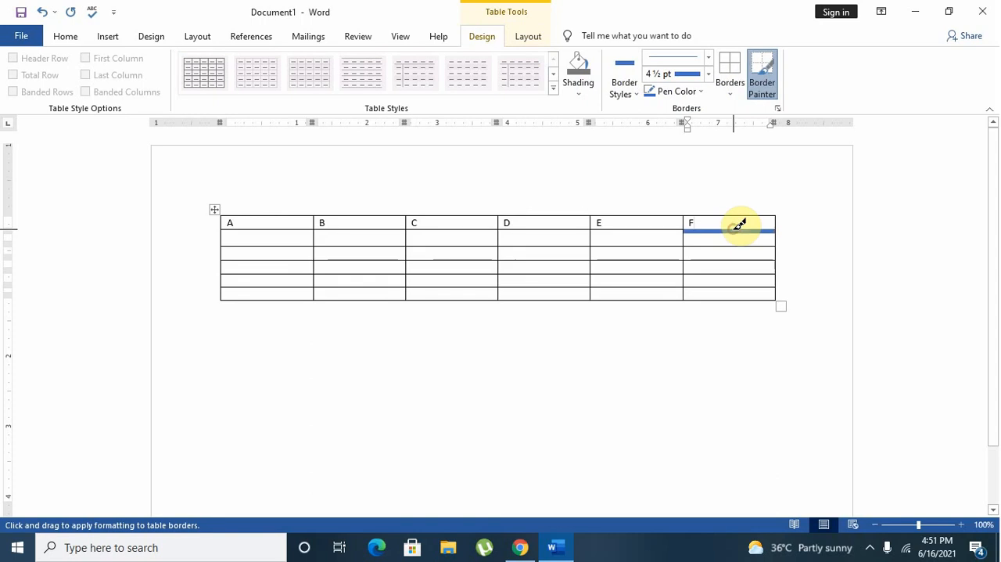
left_click(735, 215)
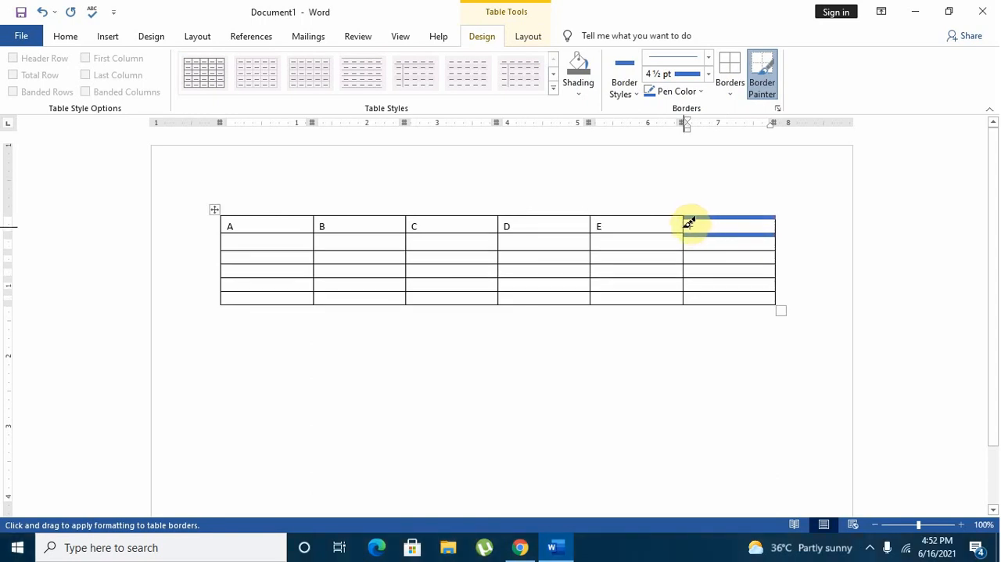
left_click(684, 226)
left_click(776, 227)
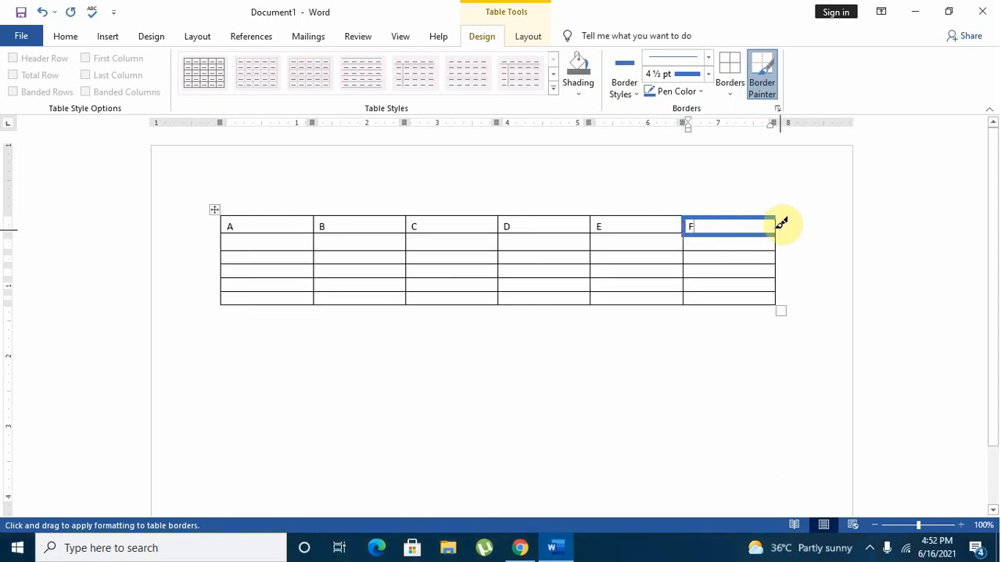
Paint the side borders of the F column's fifth-row cell blue, and its upper and lower borders with the recent 6 pt orange border style.
left_click(773, 283)
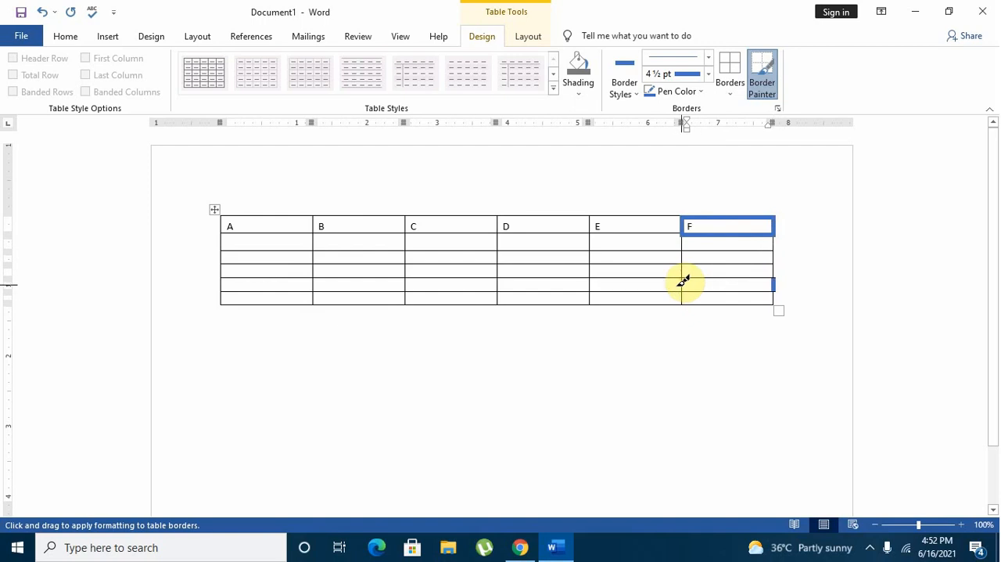
left_click(684, 284)
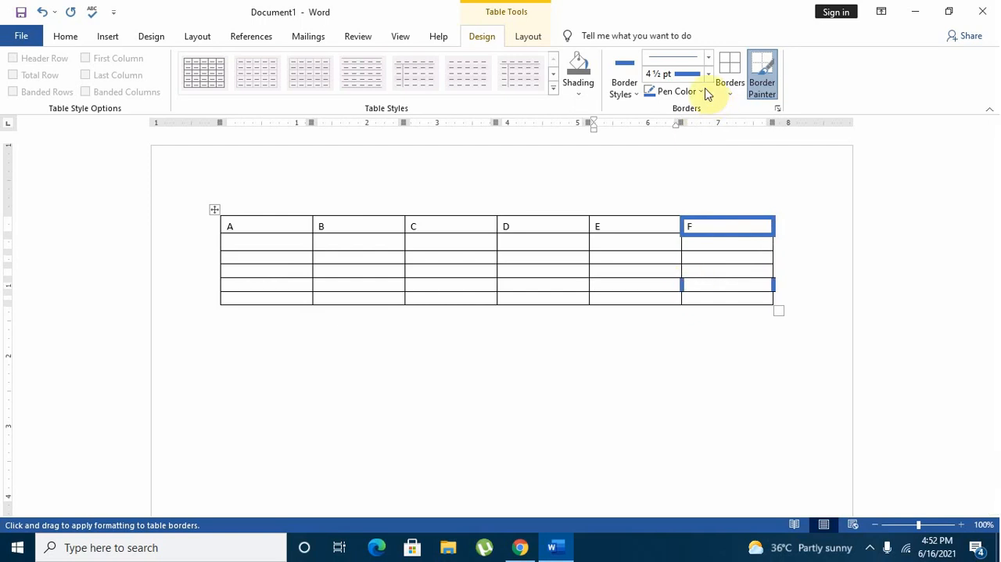
left_click(708, 58)
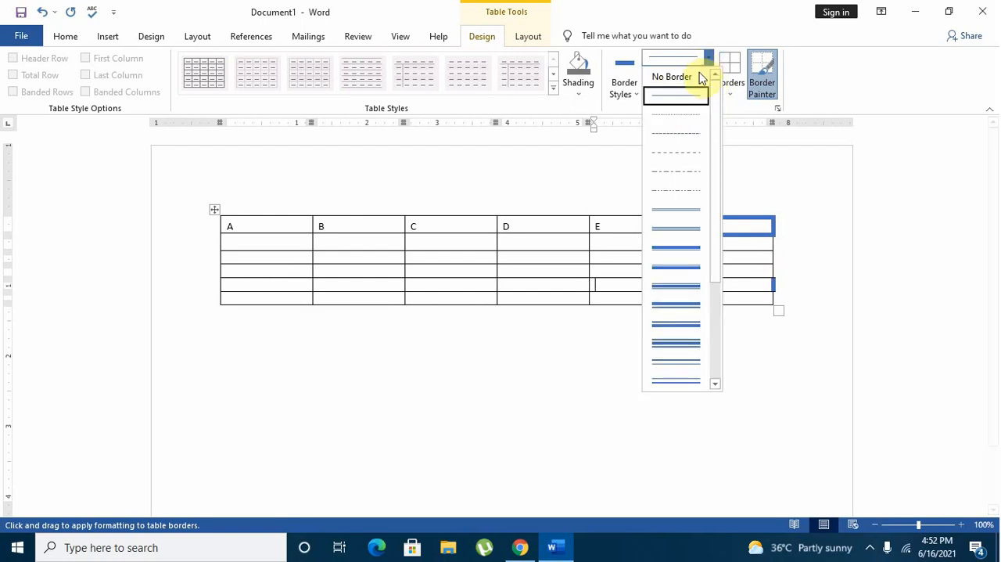
left_click(625, 81)
left_click(625, 81)
left_click(626, 82)
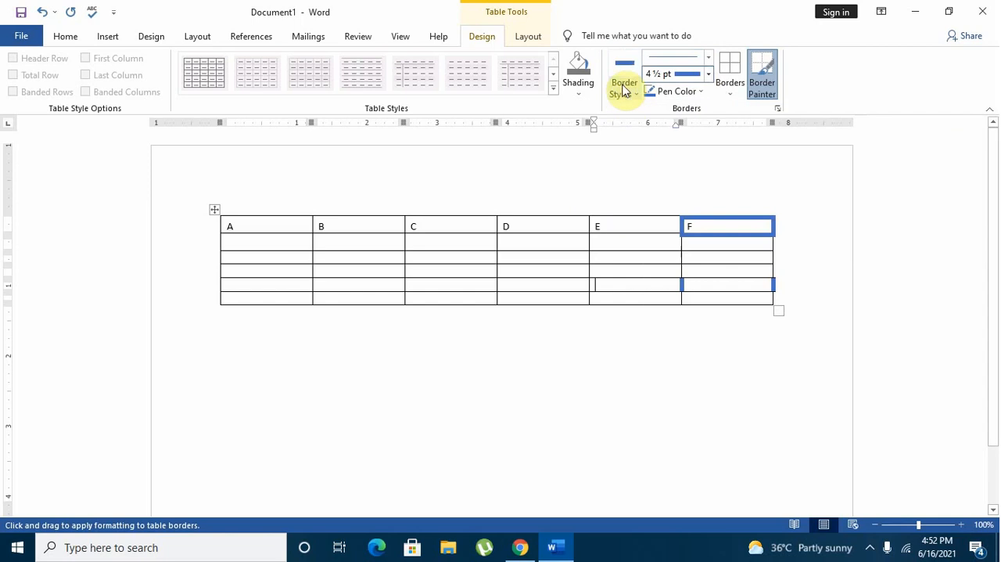
left_click(627, 83)
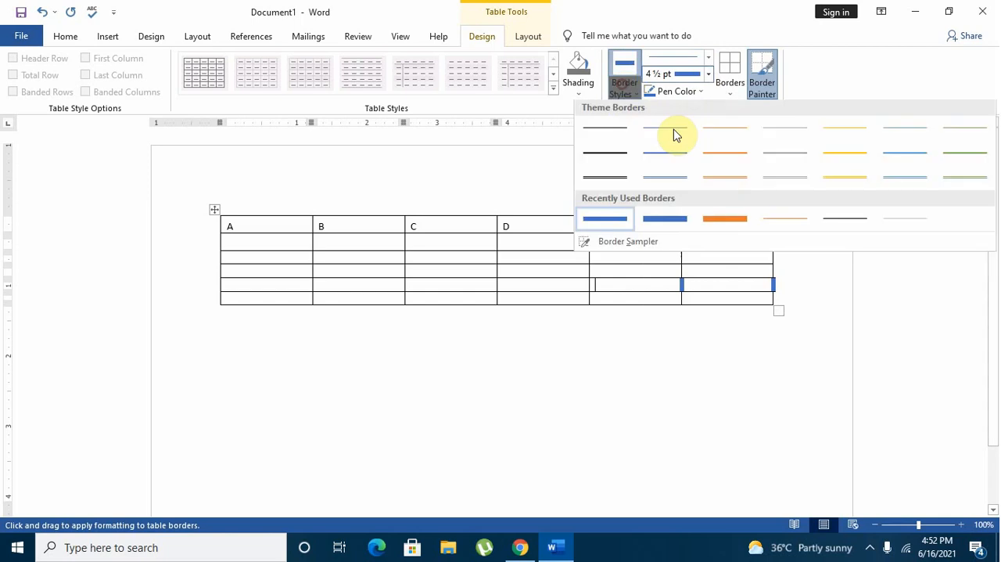
left_click(721, 221)
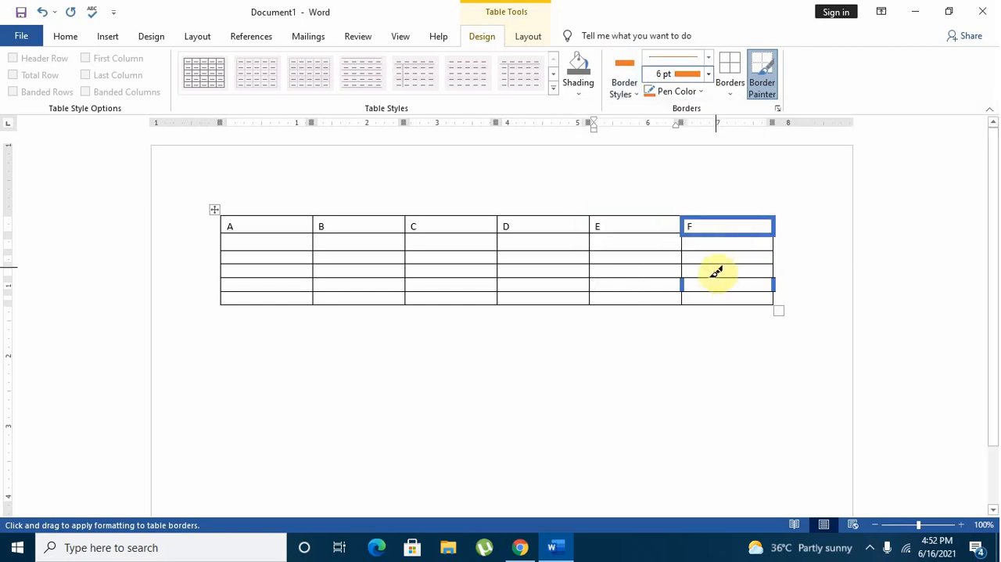
left_click(715, 278)
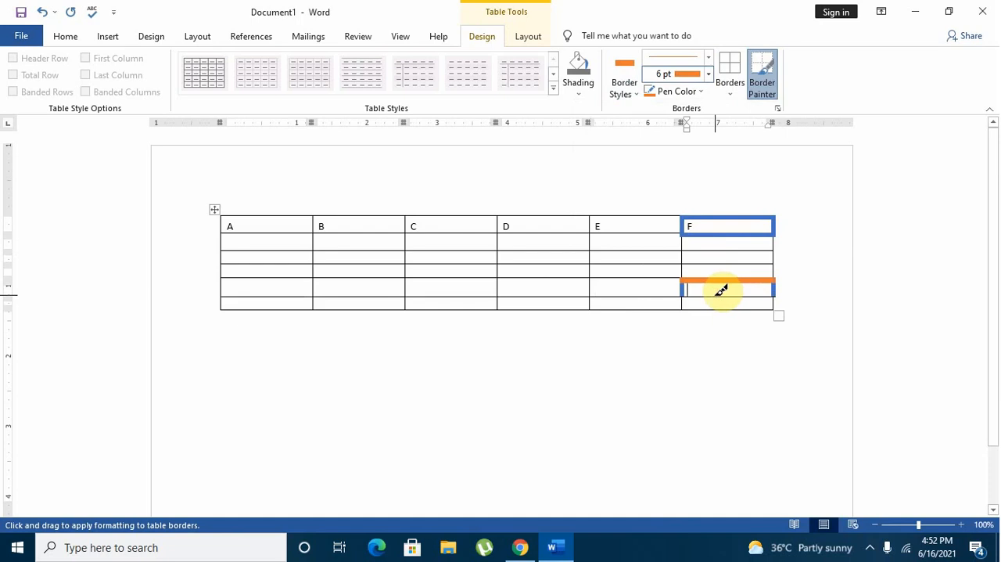
left_click(719, 301)
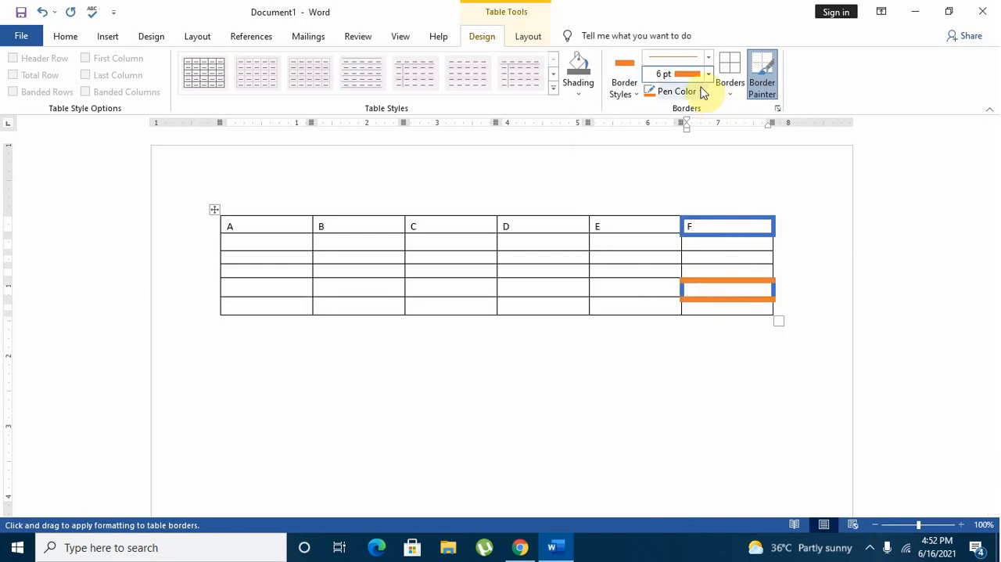
Set the pen color to dark green and paint the upper and lower borders of the F column's third-row cell.
left_click(701, 92)
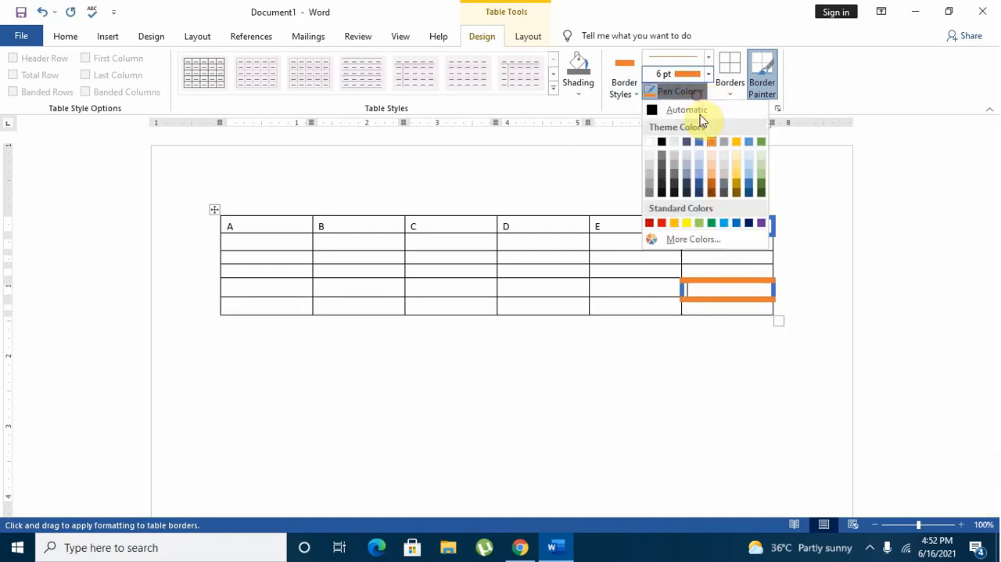
left_click(762, 185)
left_click(748, 266)
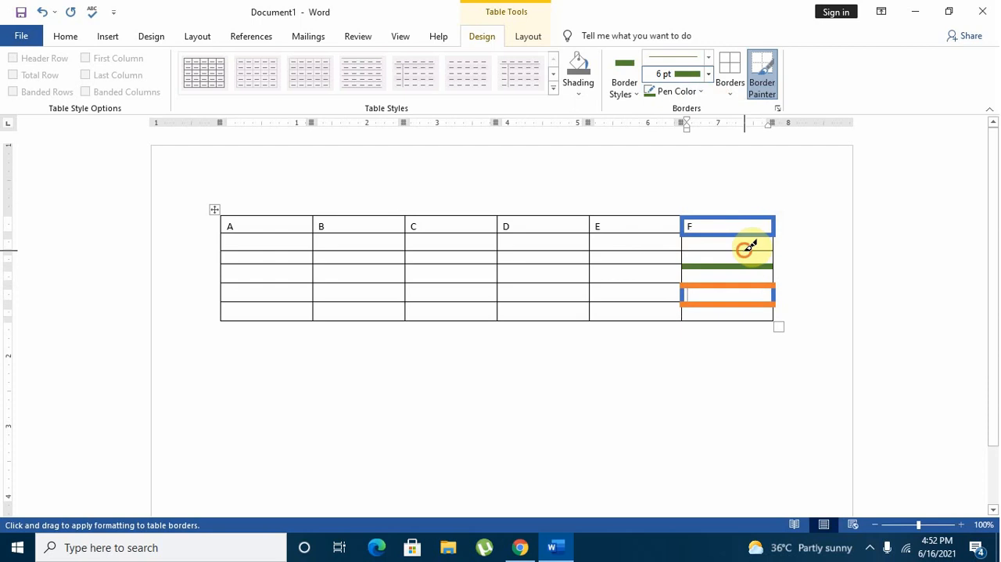
left_click(748, 249)
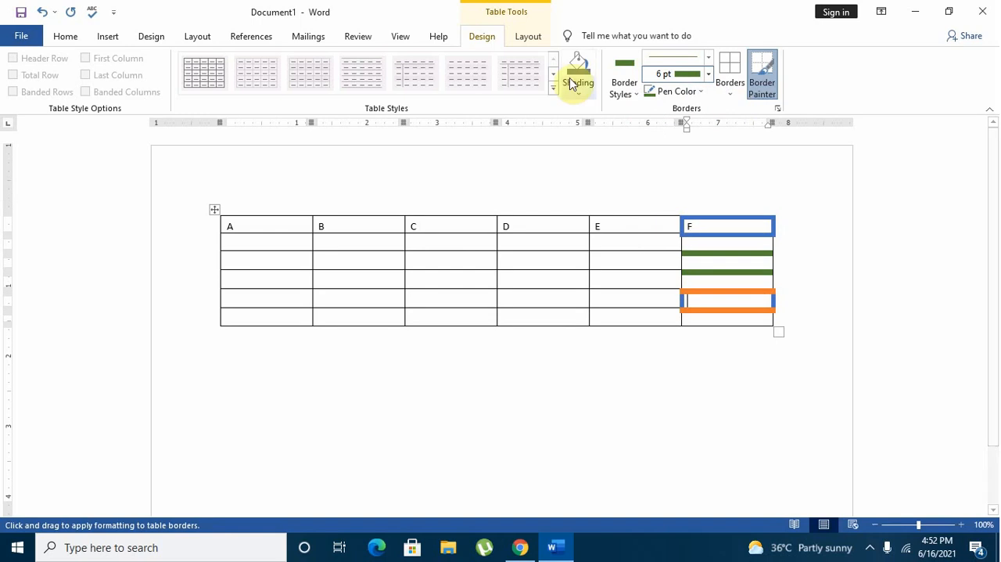
Turn off the Border Painter.
left_click(528, 39)
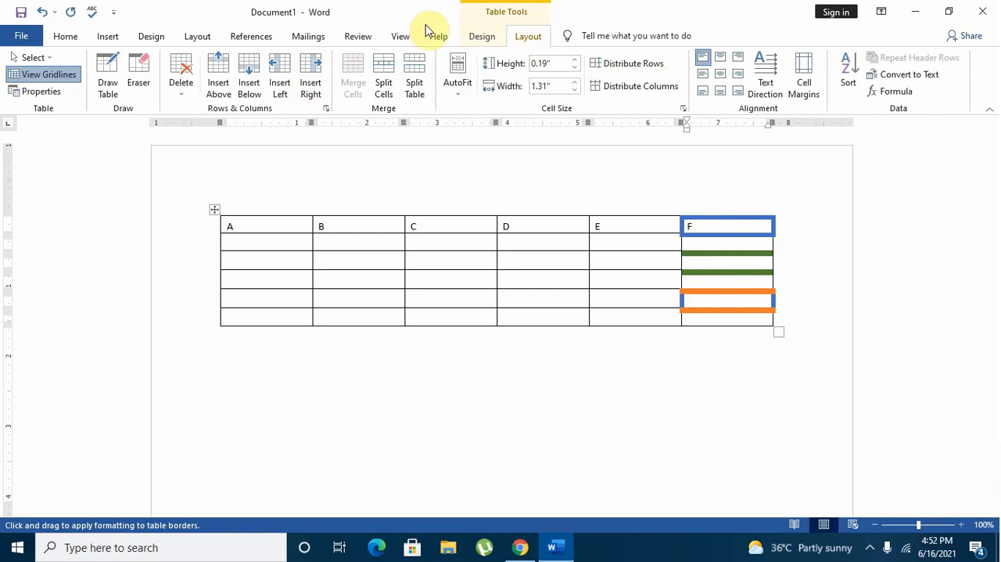
left_click(500, 37)
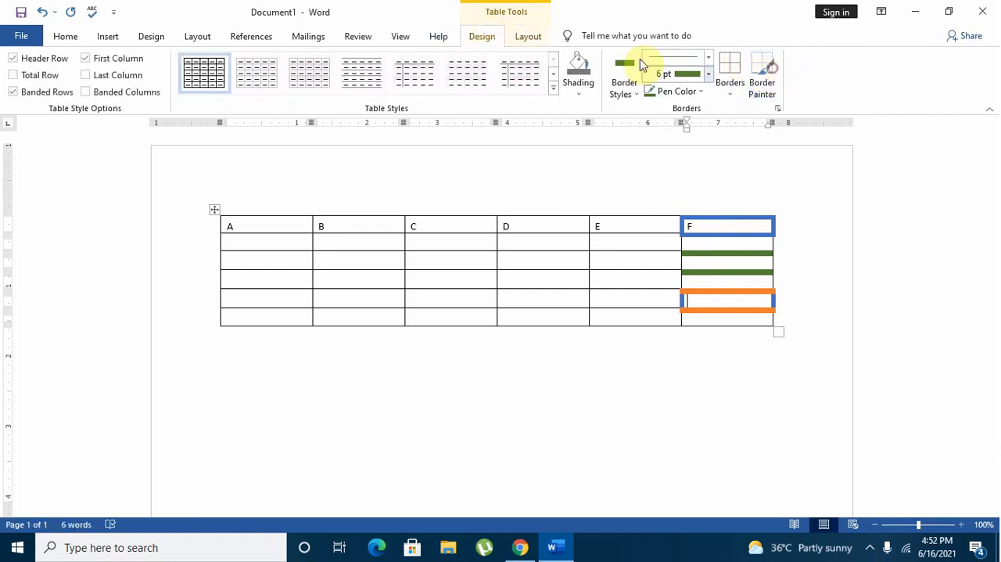
left_click(765, 74)
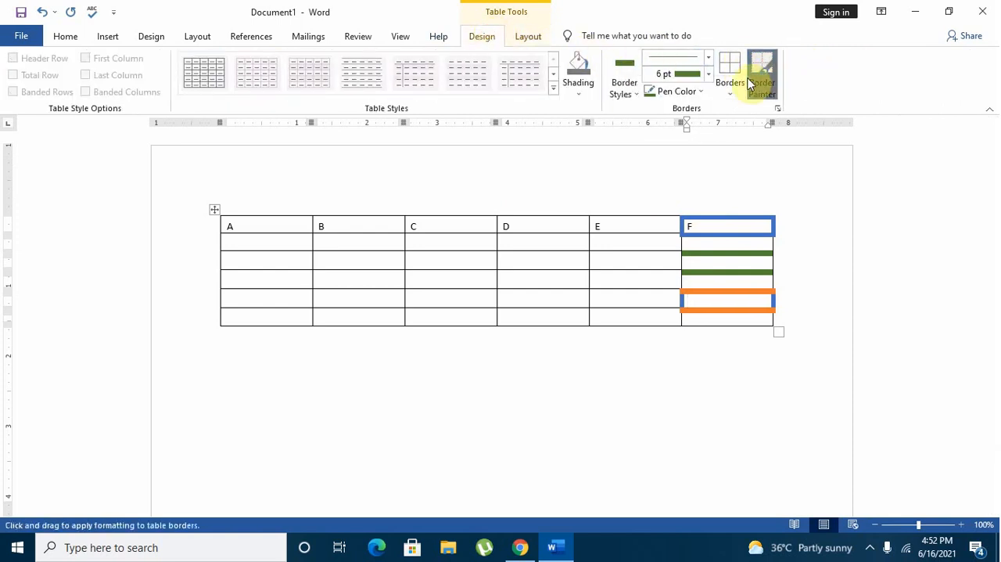
left_click(767, 72)
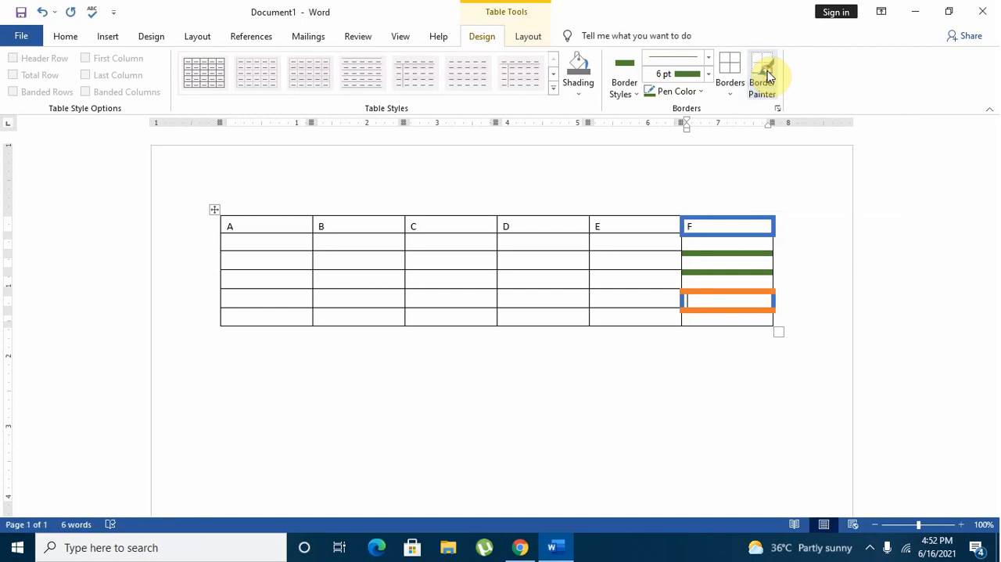
Delete the entire F column from the table.
left_click(529, 36)
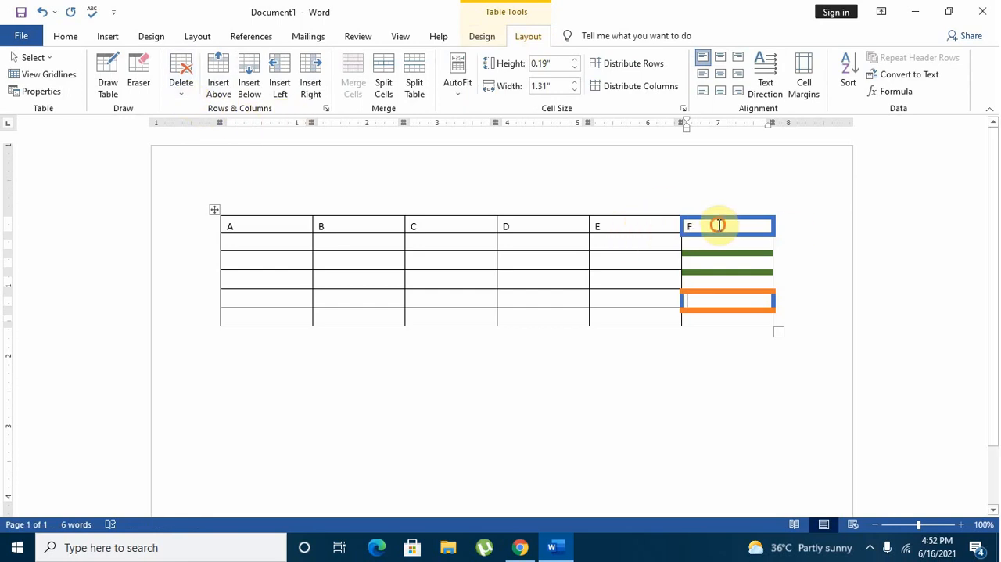
left_click_drag(718, 225, 738, 318)
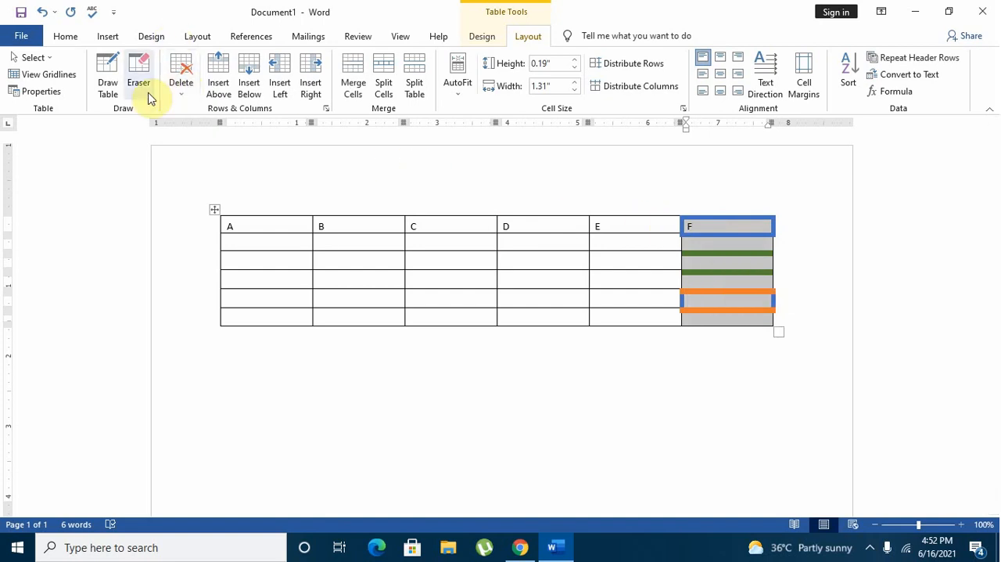
left_click(177, 98)
left_click(190, 131)
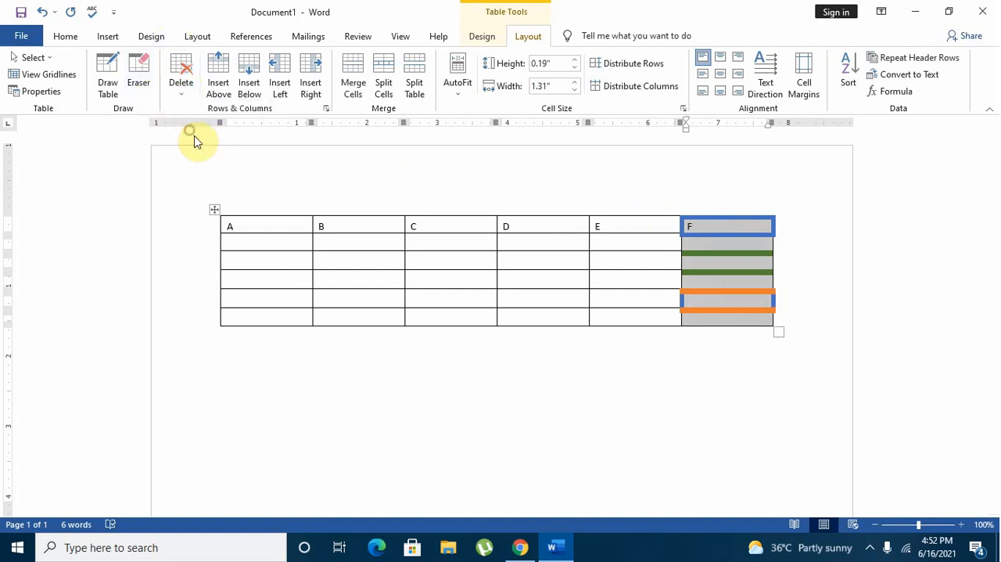
Delete the last row of the table.
left_click(181, 92)
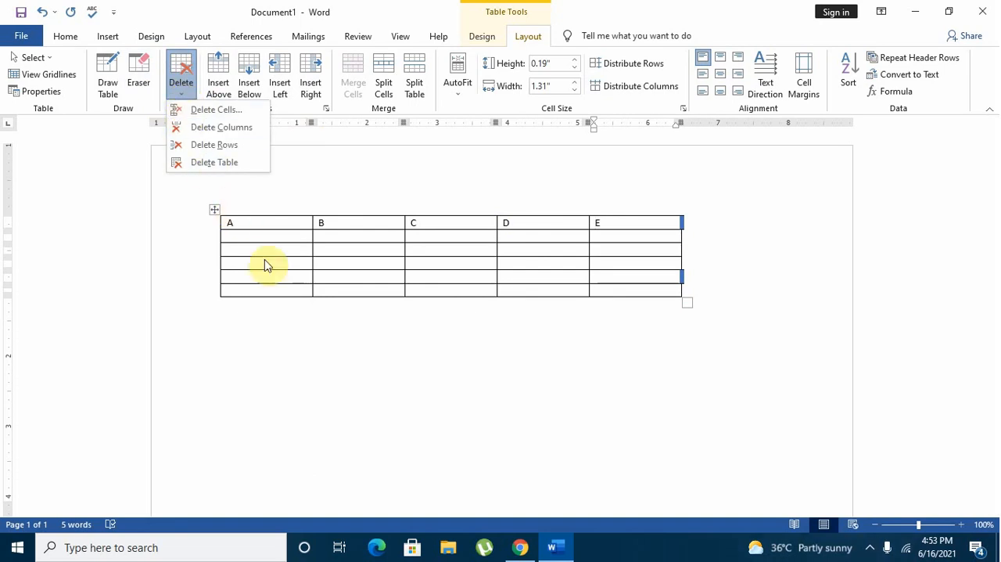
left_click_drag(269, 290, 621, 288)
left_click(175, 97)
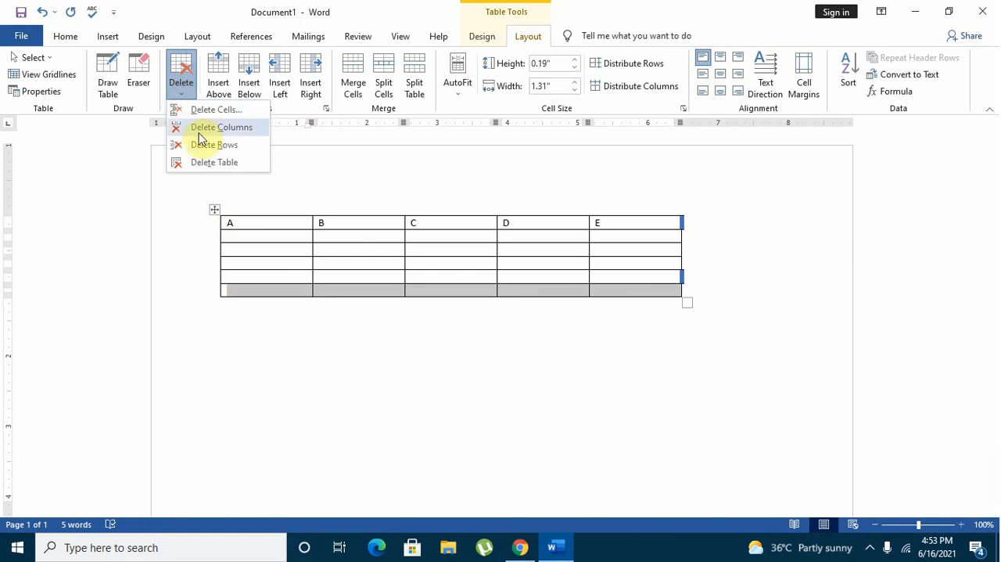
left_click(205, 145)
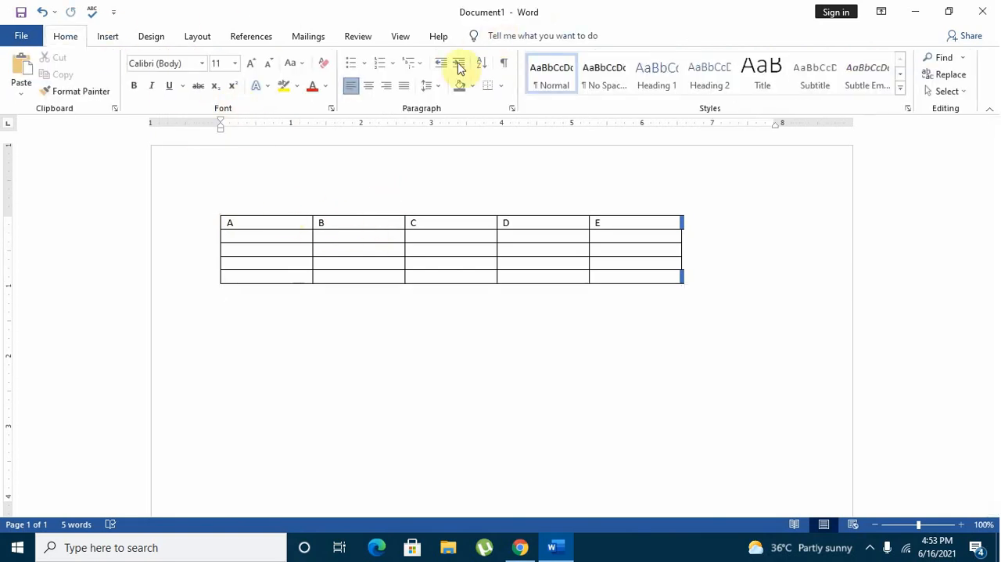
Delete the whole table and undo the deletion.
left_click(289, 221)
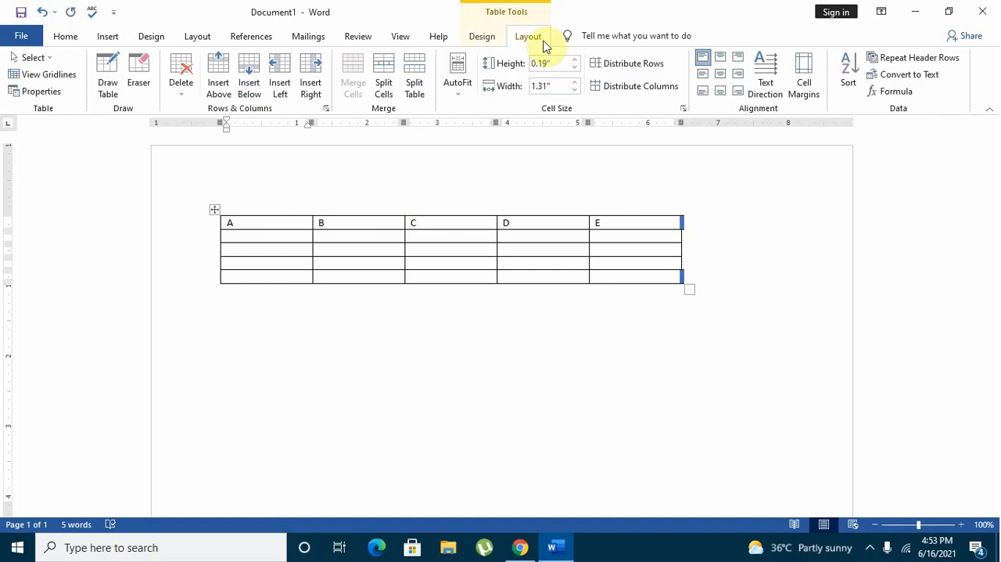
left_click(181, 79)
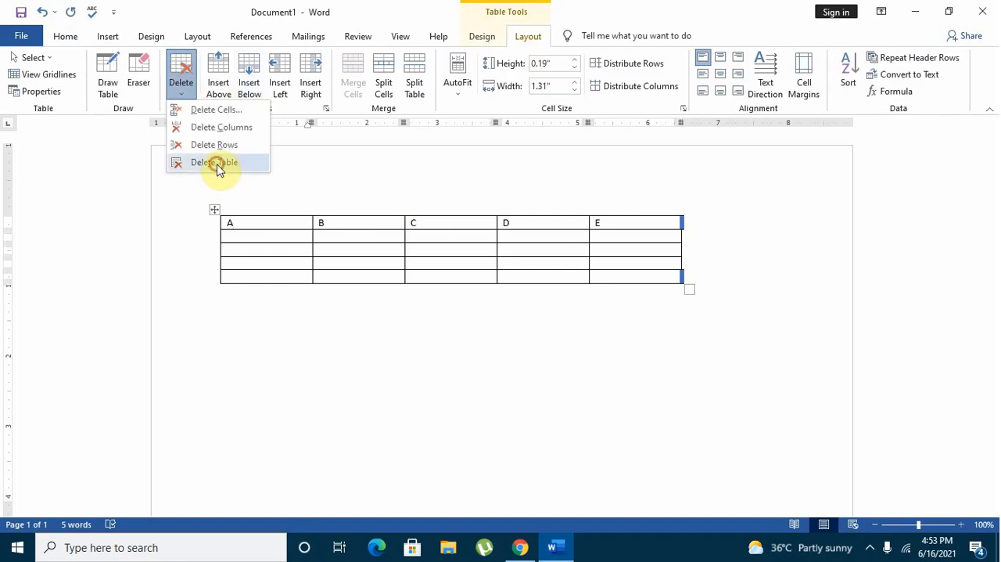
left_click(216, 163)
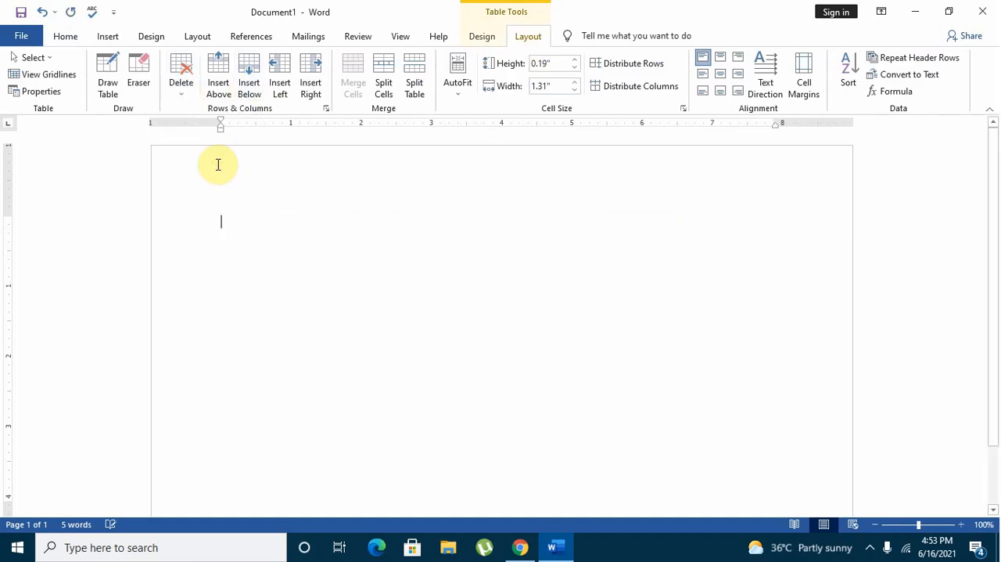
left_click(43, 13)
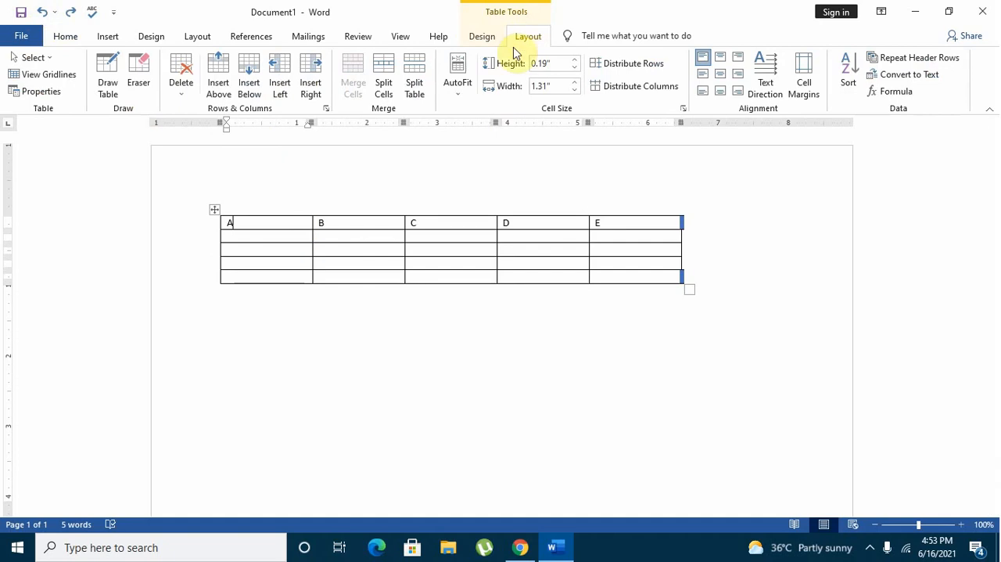
Delete the A to E header row through the Delete Cells options and undo the deletion.
left_click(176, 98)
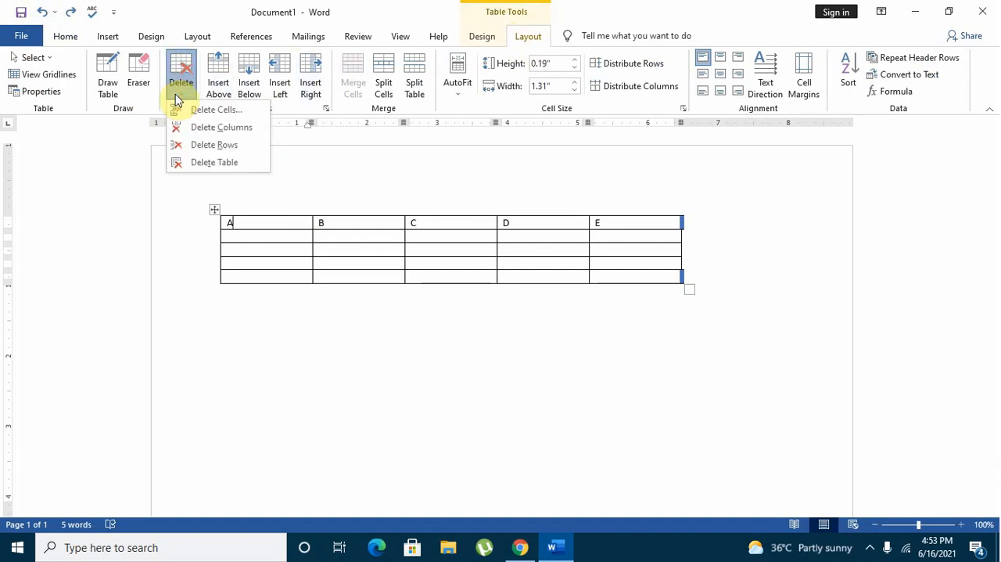
left_click(185, 110)
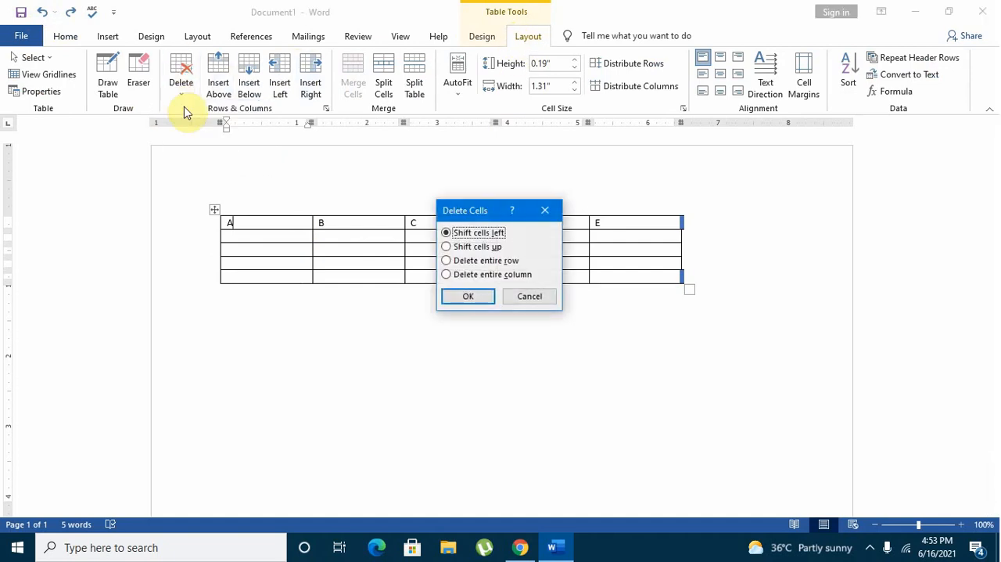
left_click(483, 295)
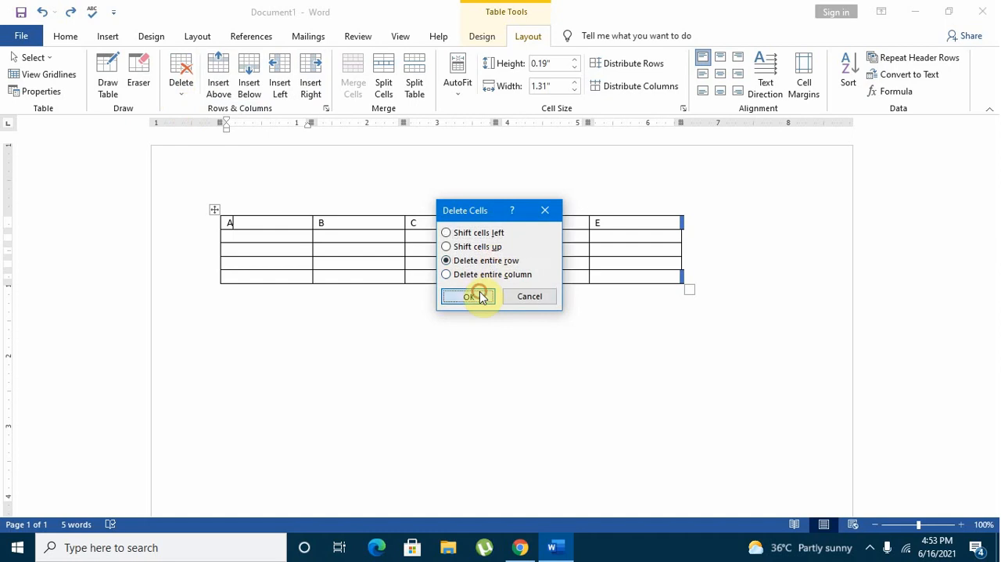
left_click(42, 13)
left_click(180, 84)
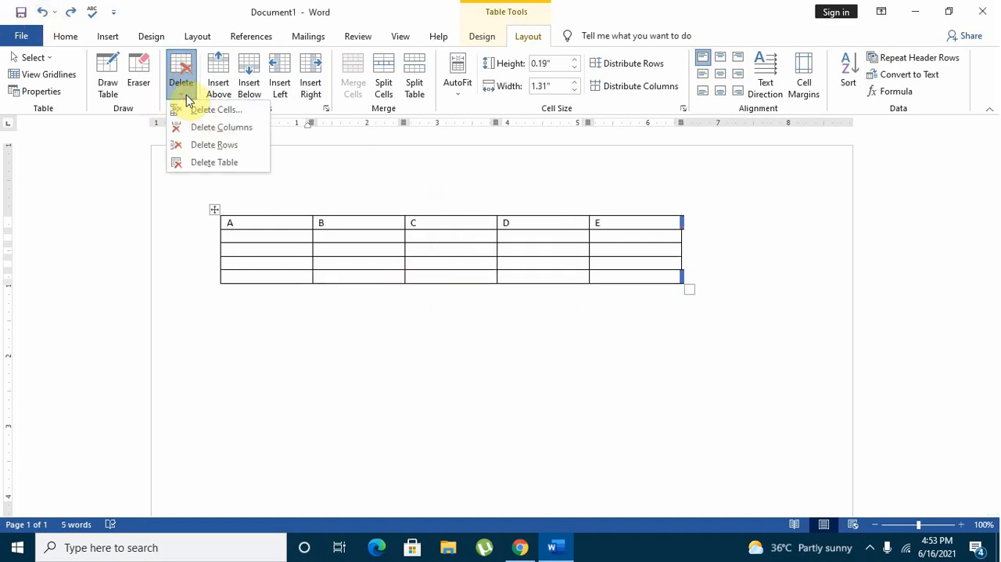
left_click(217, 111)
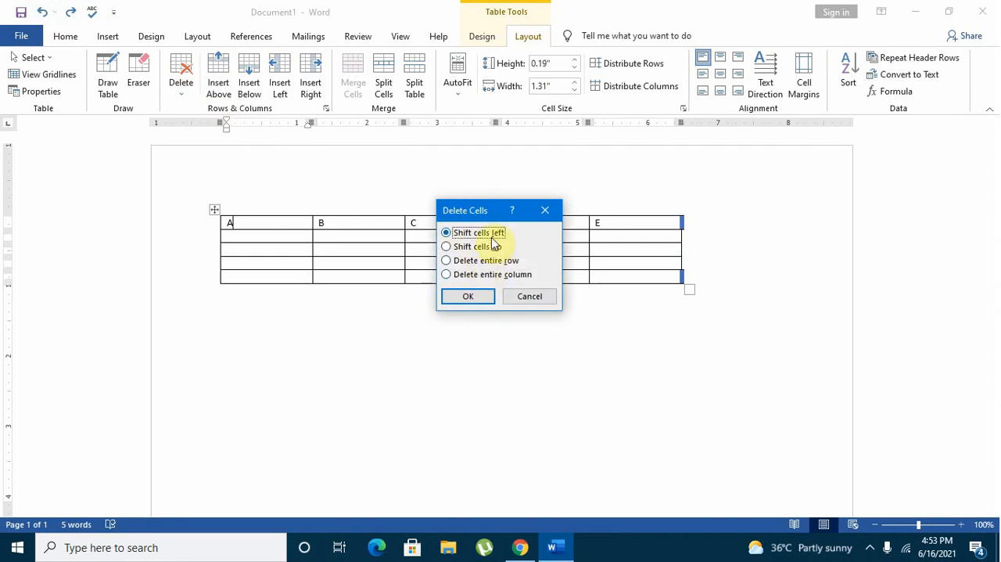
left_click(530, 297)
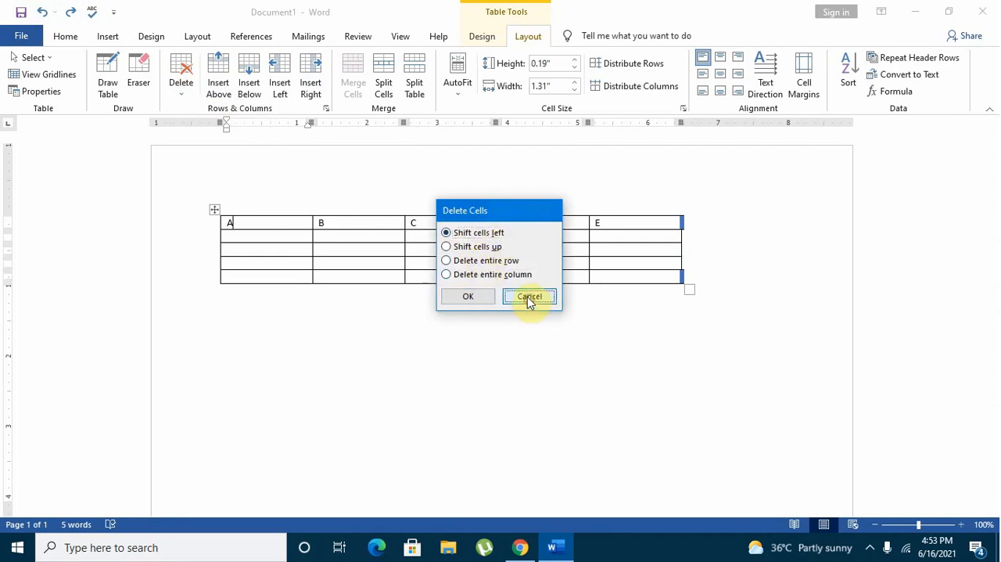
Insert an empty row above the A to E header row.
left_click(244, 224)
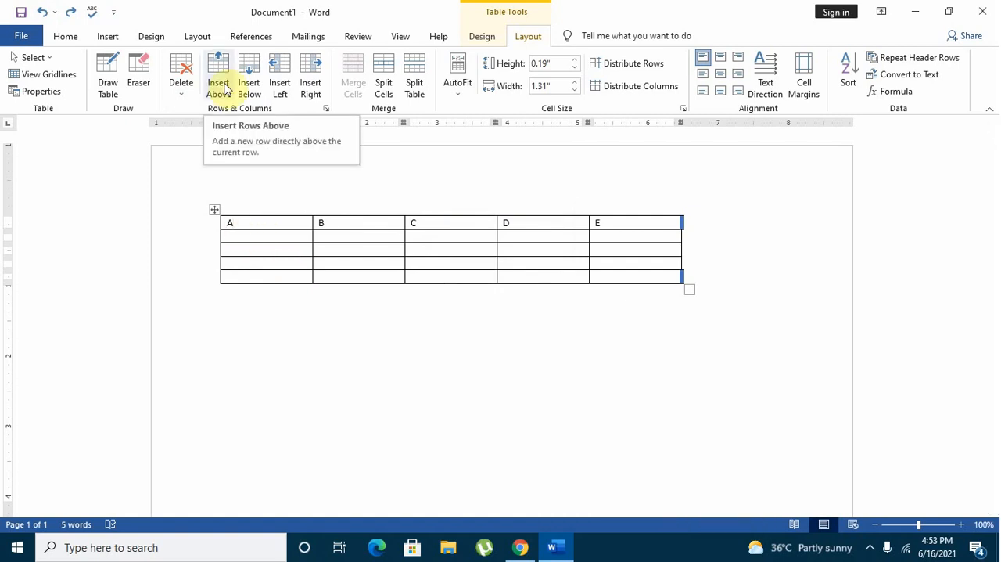
left_click(220, 83)
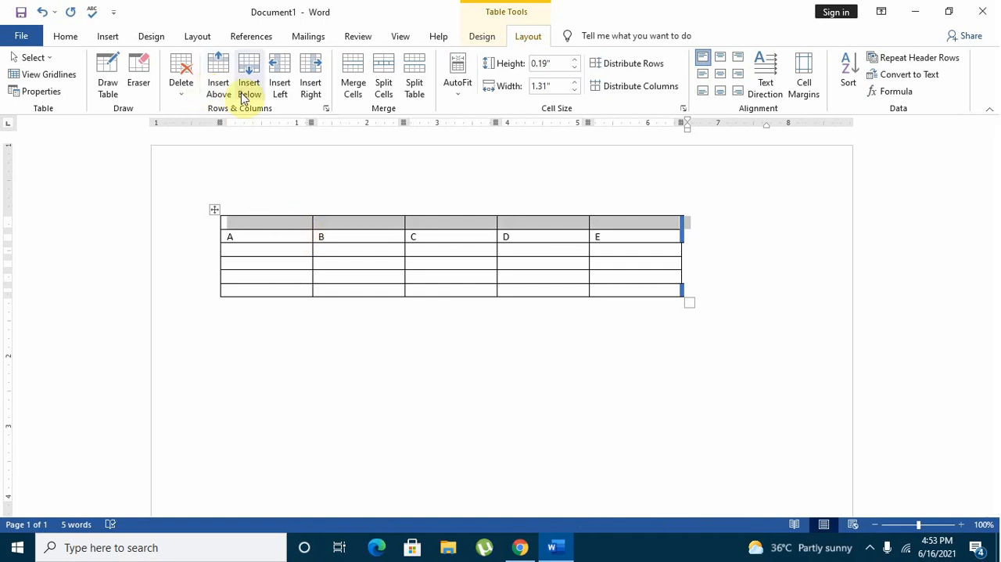
Enter 1 in the cell beneath A and insert an empty row directly below the A to E row.
left_click(239, 249)
type("1")
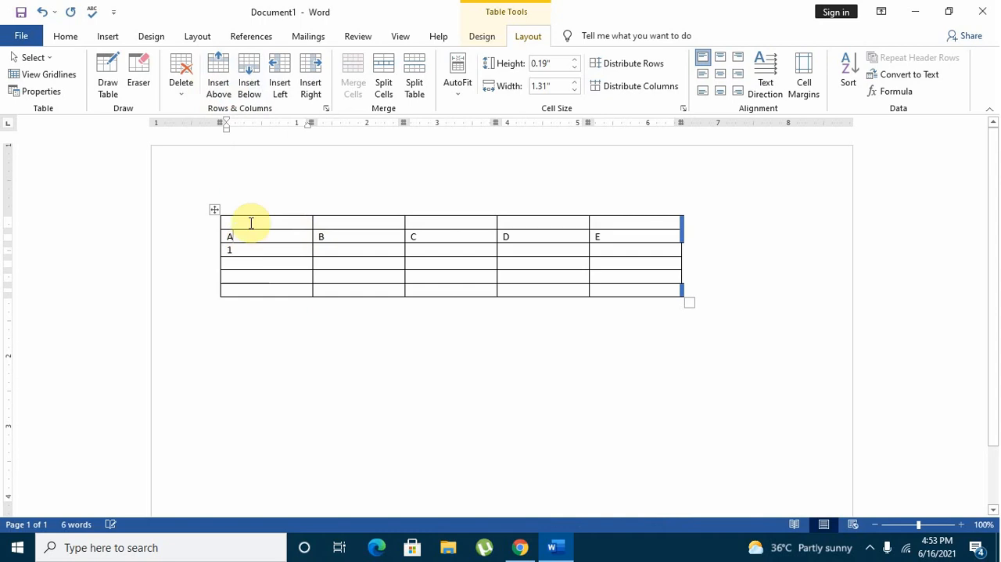
left_click(246, 95)
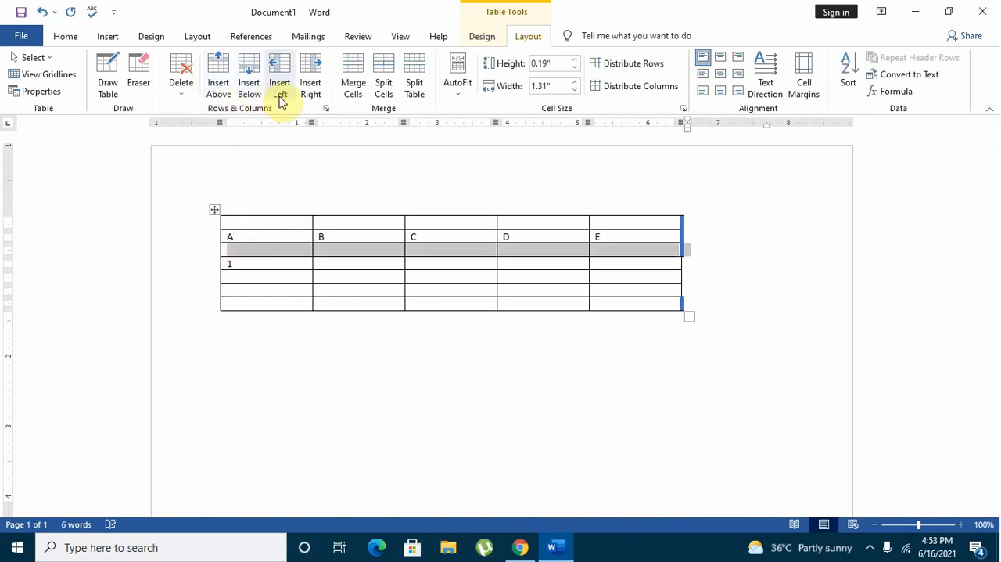
Insert four empty columns between column A and column B.
left_click(261, 237)
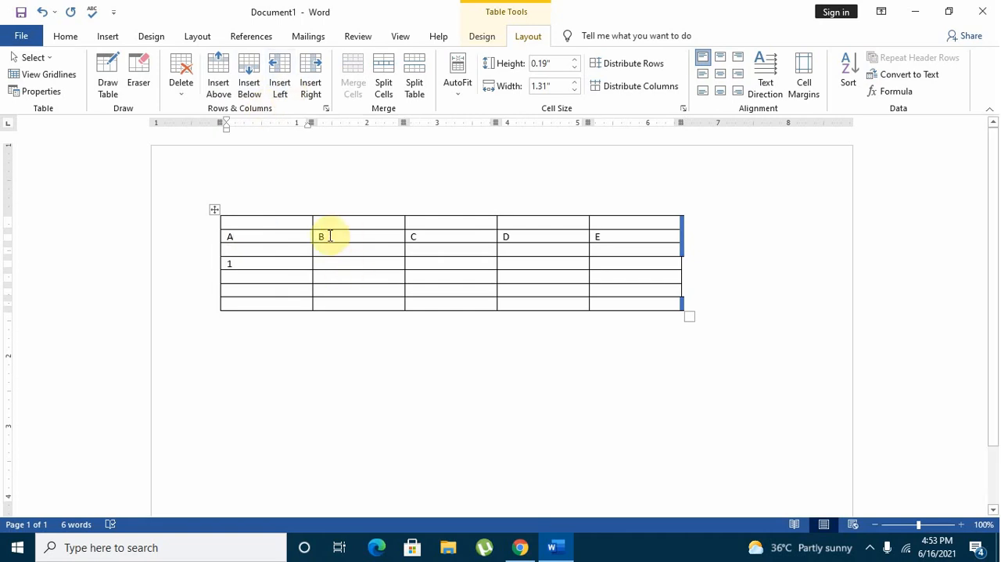
left_click(311, 91)
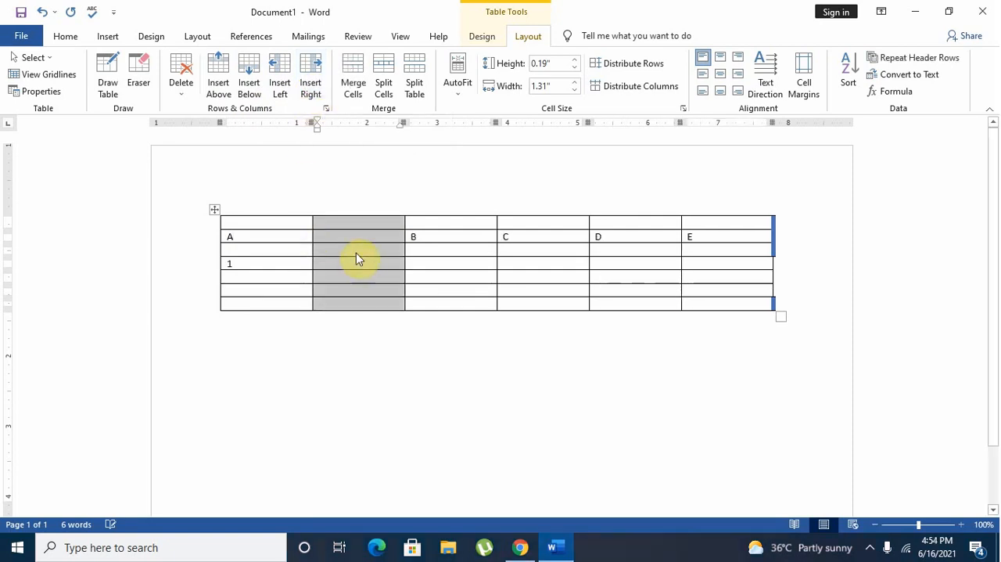
left_click(439, 232)
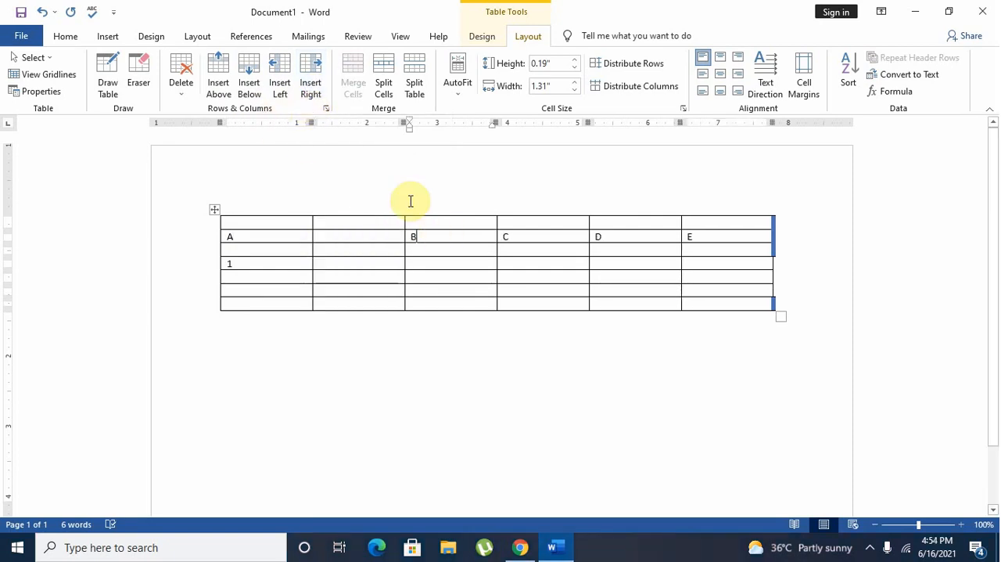
left_click(278, 87)
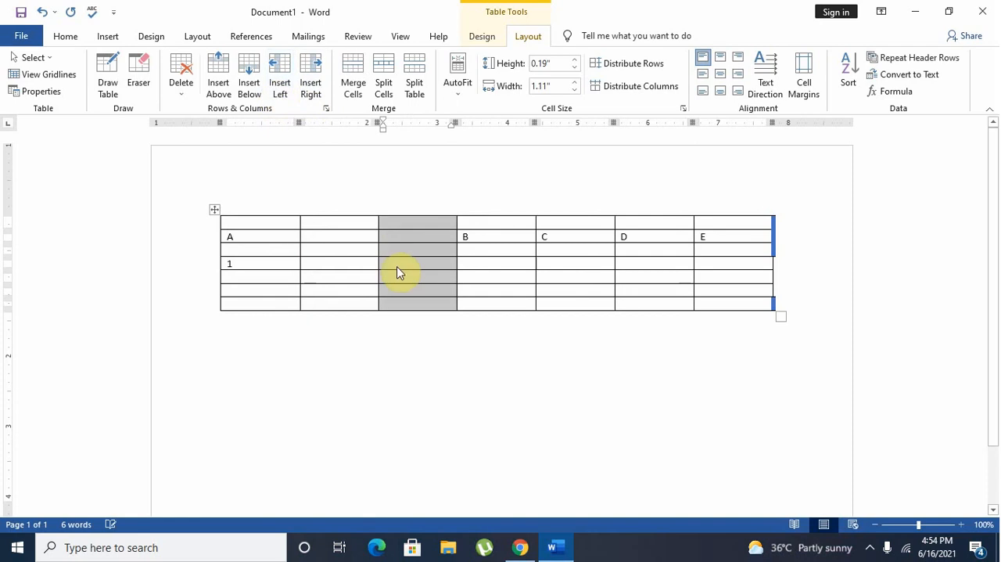
left_click(303, 97)
left_click(282, 88)
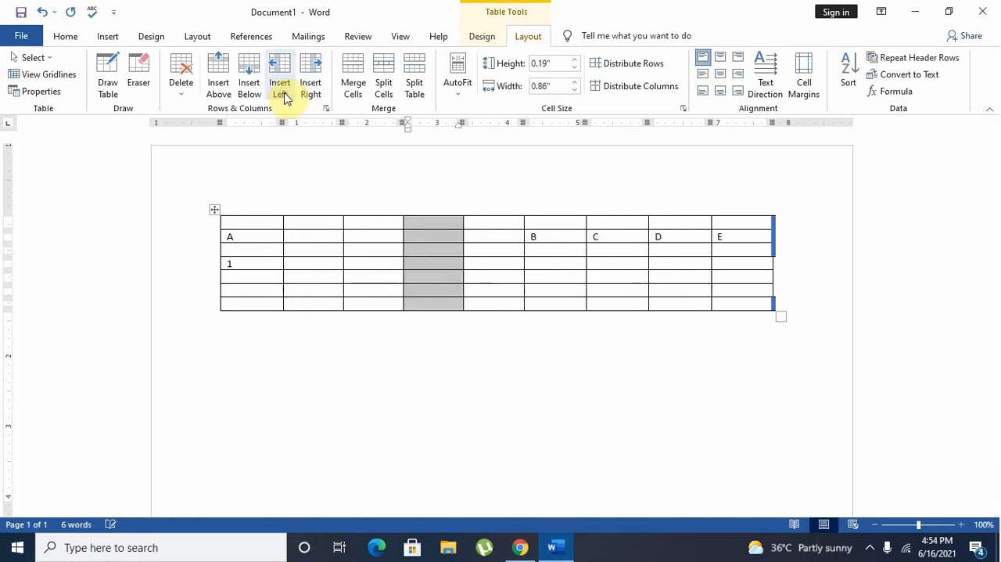
Insert rows below the table based on the selected full column and undo the insertion.
left_click(262, 91)
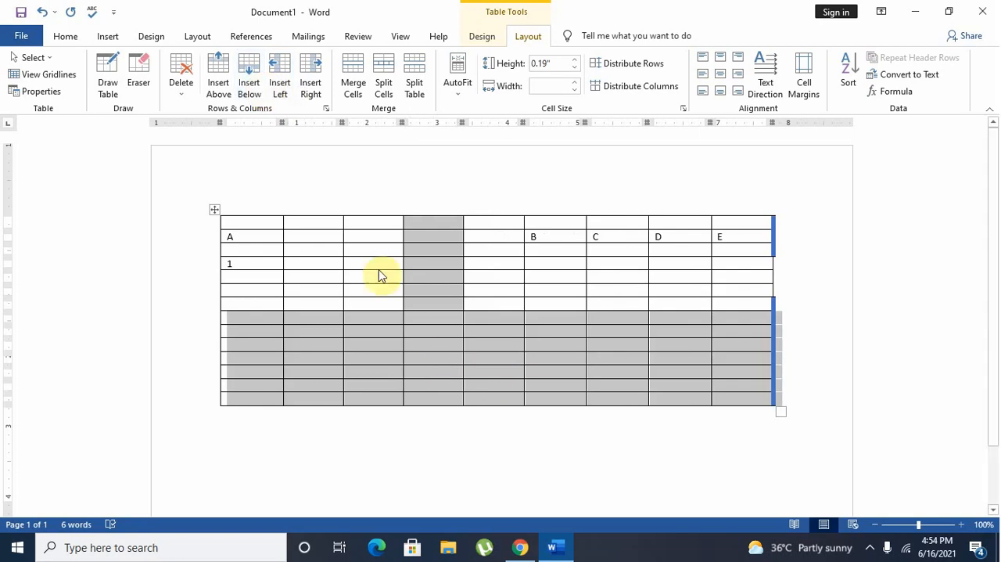
left_click(41, 12)
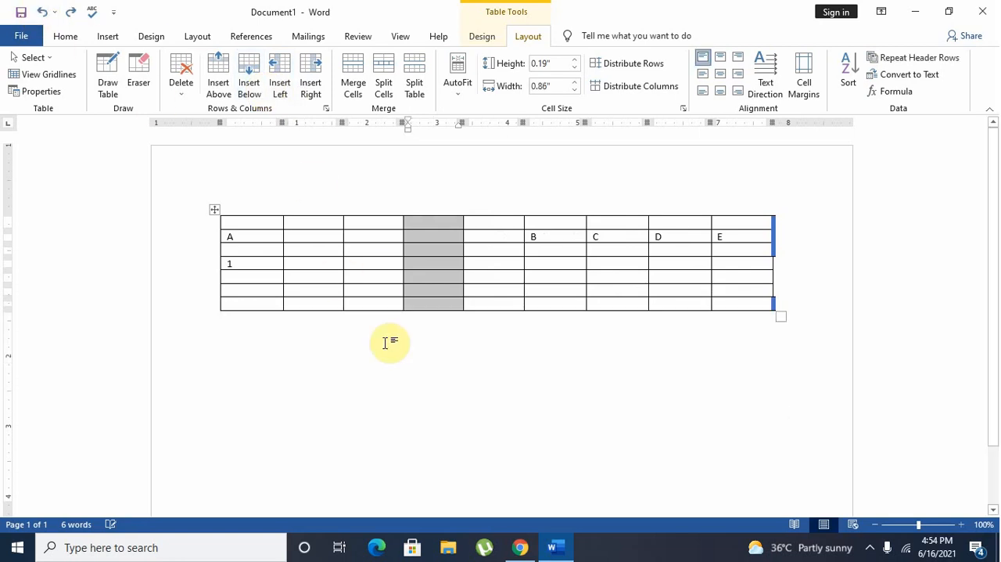
left_click(336, 305)
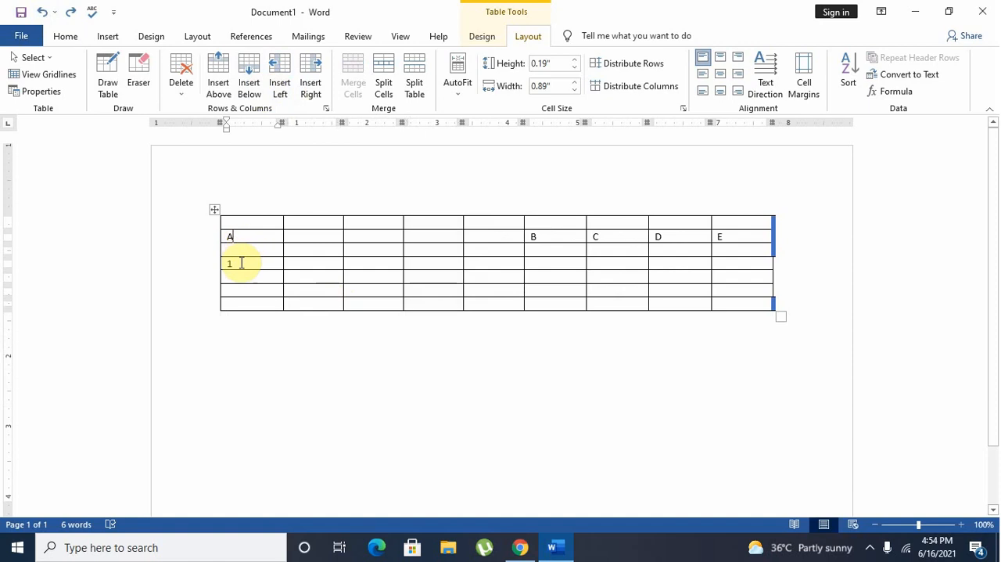
Insert an empty row directly below the A to E row.
left_click(241, 236)
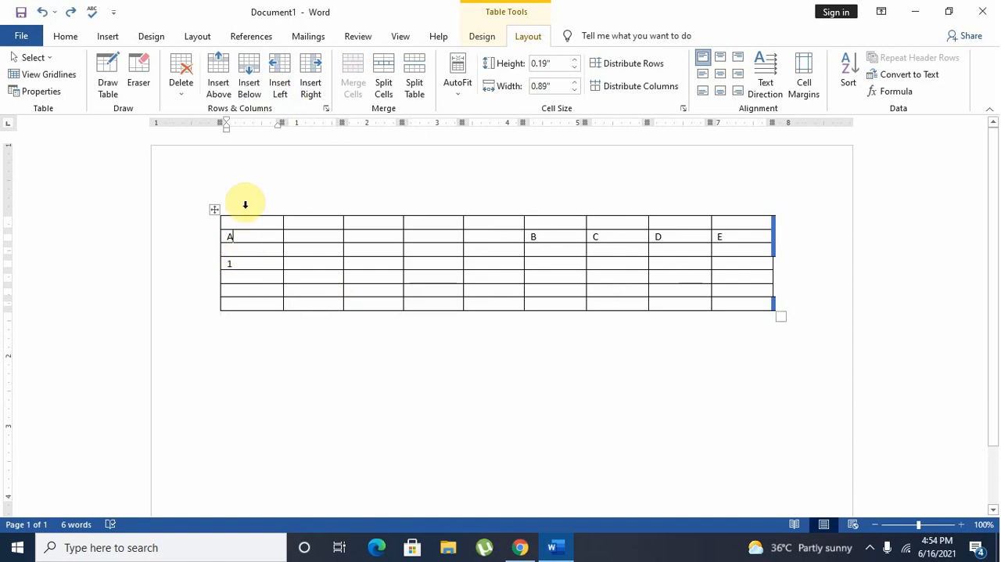
left_click(249, 87)
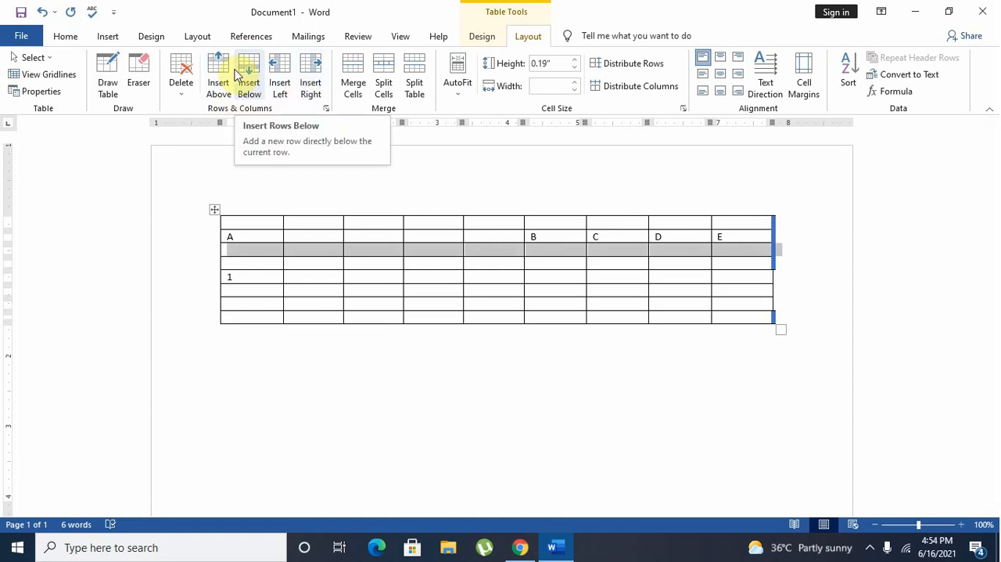
left_click(278, 262)
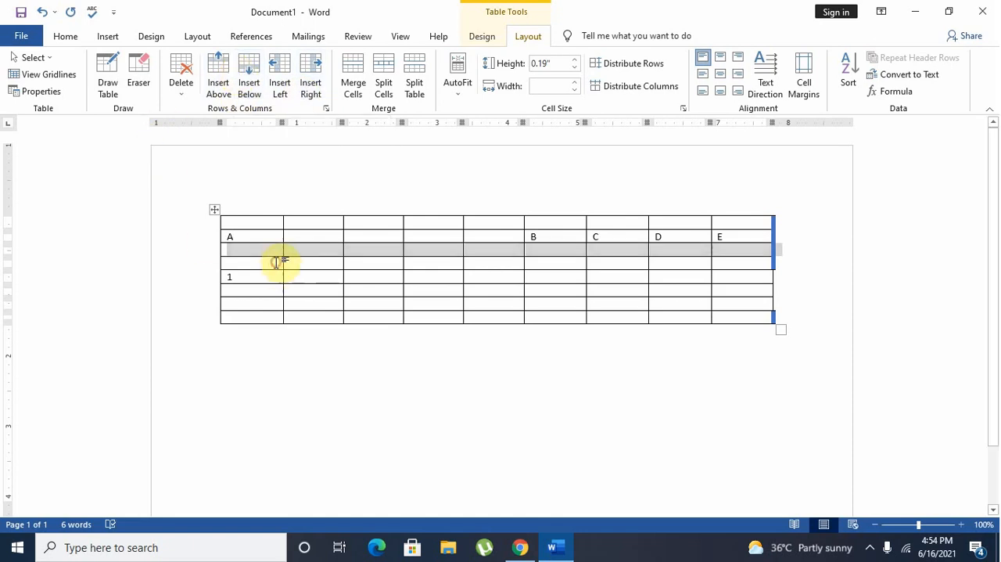
Erase the cell partitions between columns D and E in every row below the header row.
left_click(146, 85)
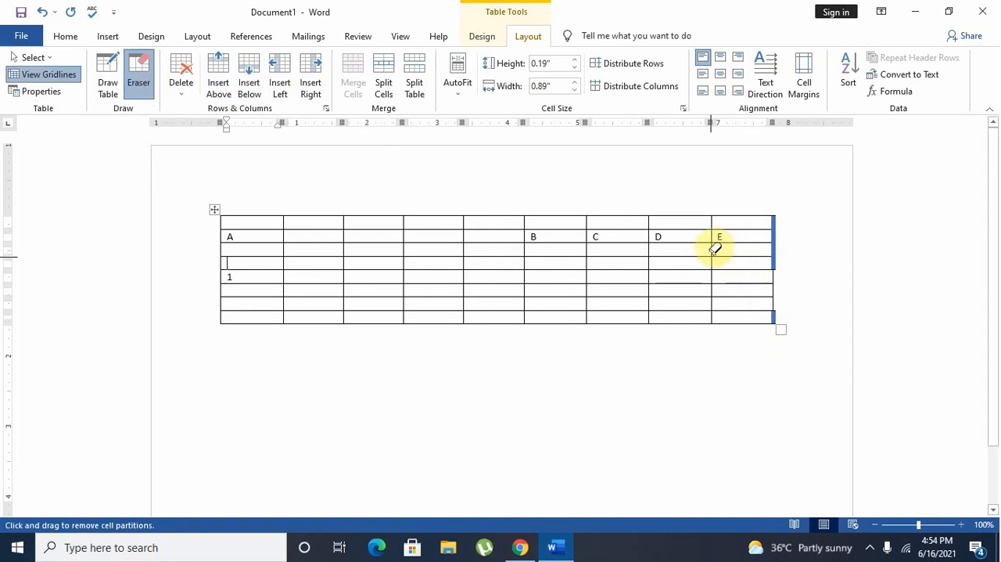
left_click(713, 253)
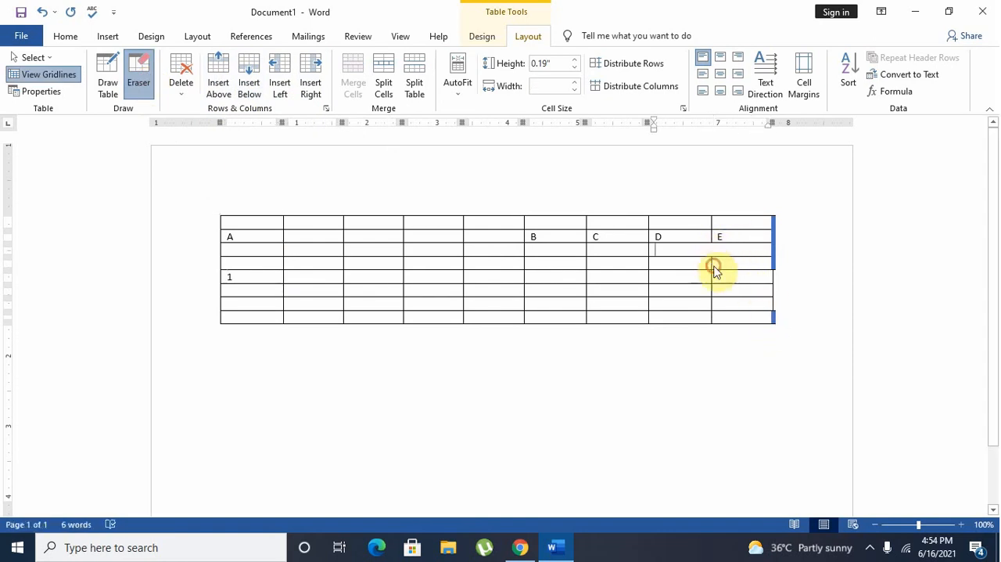
left_click(713, 278)
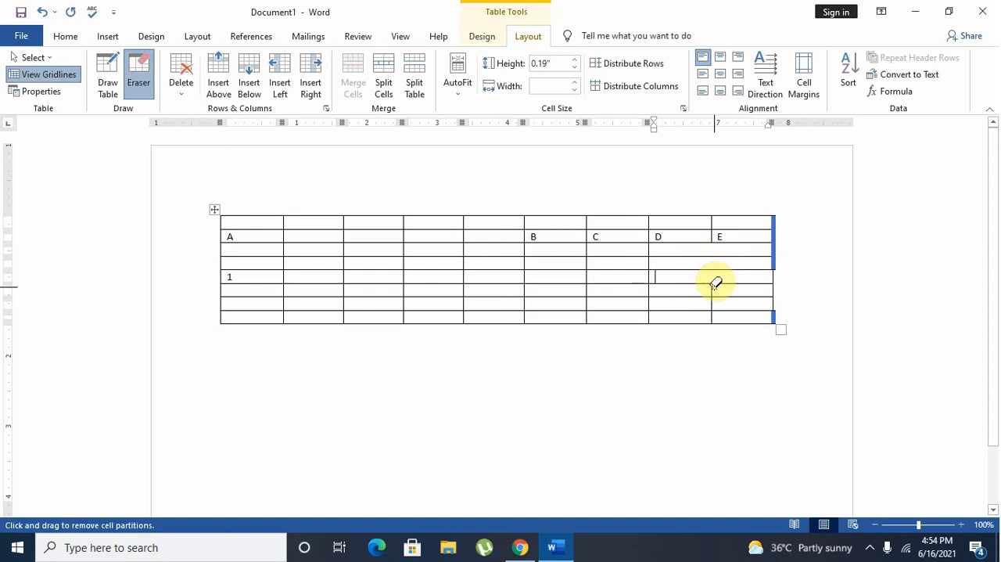
left_click(714, 305)
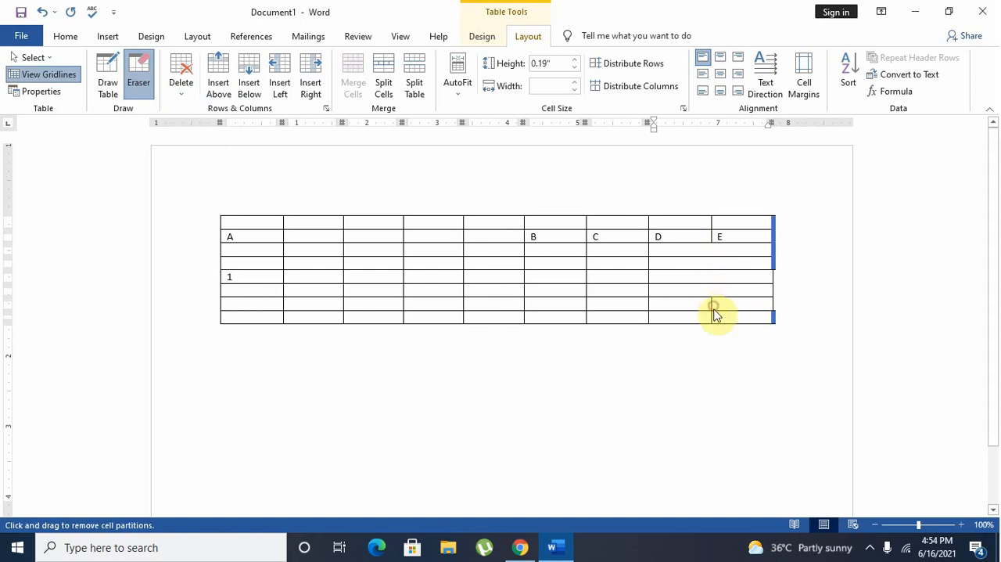
left_click(711, 317)
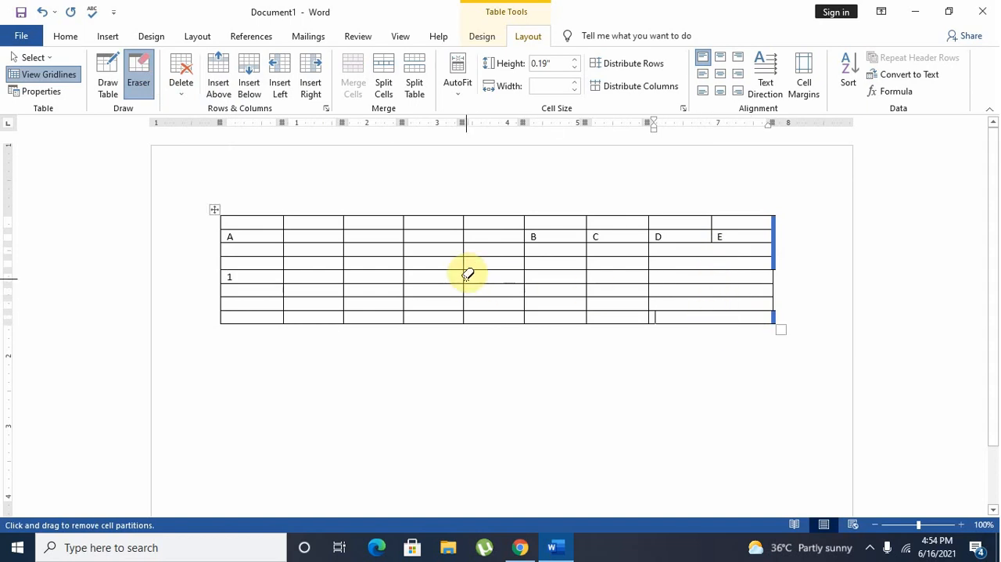
Erase the partitions between the fourth and fifth columns in the row labelled 1 and directly below the header row.
left_click(464, 276)
left_click(464, 266)
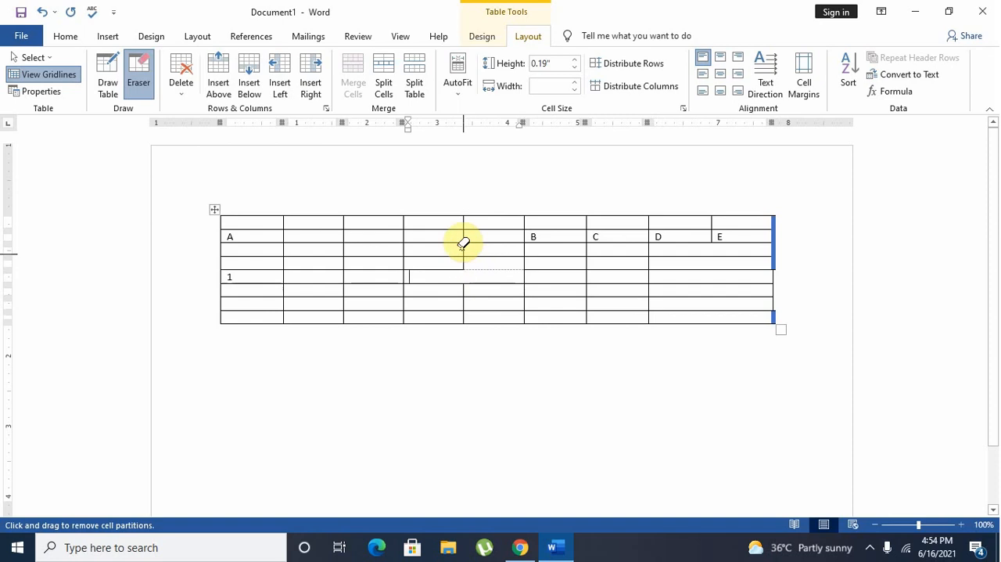
left_click_drag(464, 245, 467, 255)
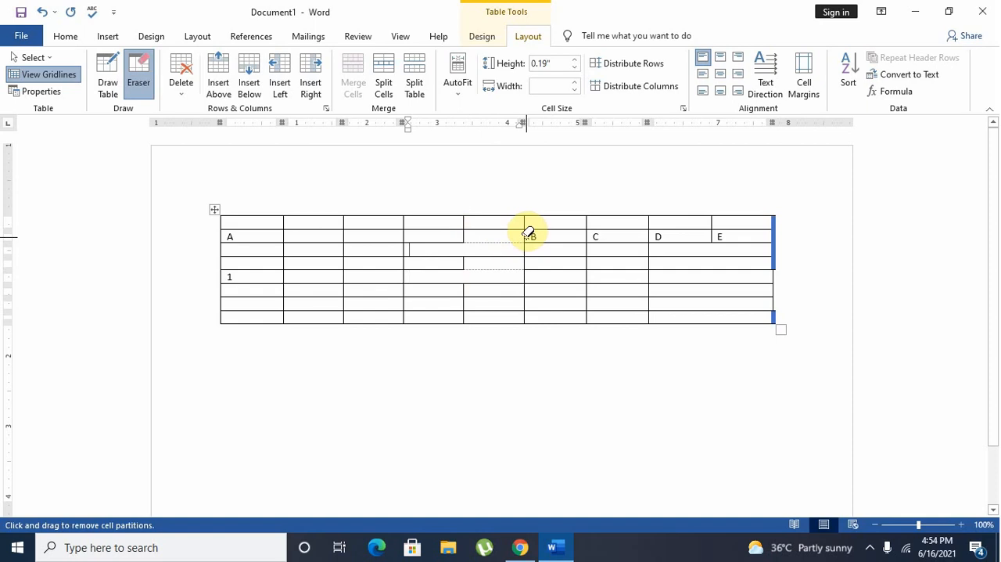
Erase the partitions beside B and A, and those between the third and fourth columns in the two rows below the header.
left_click(526, 234)
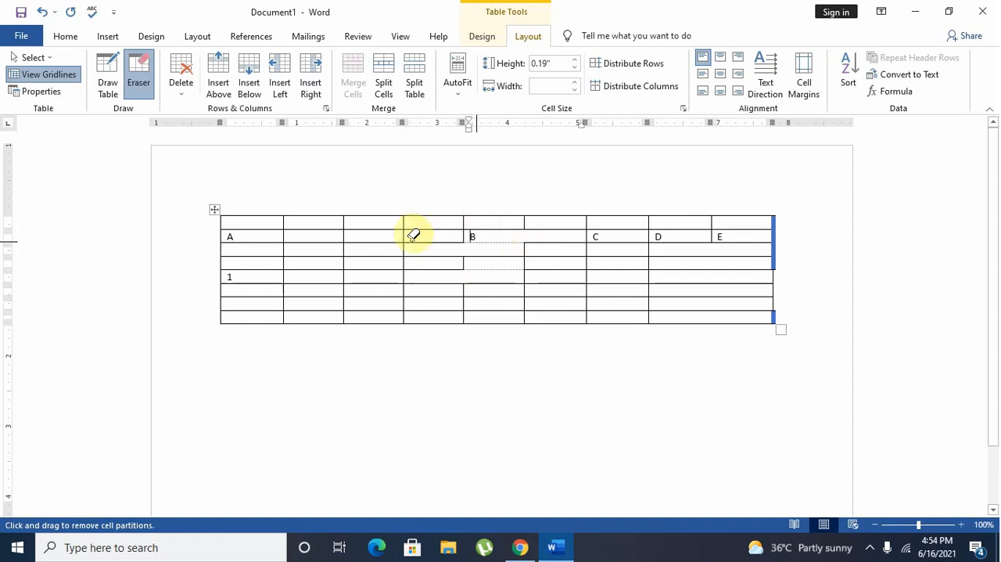
left_click(285, 237)
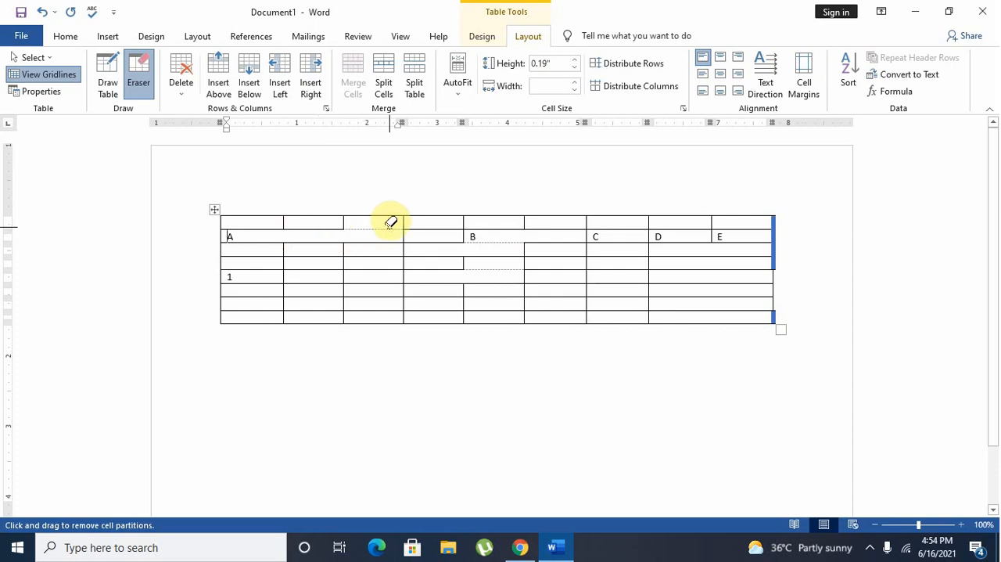
left_click(405, 249)
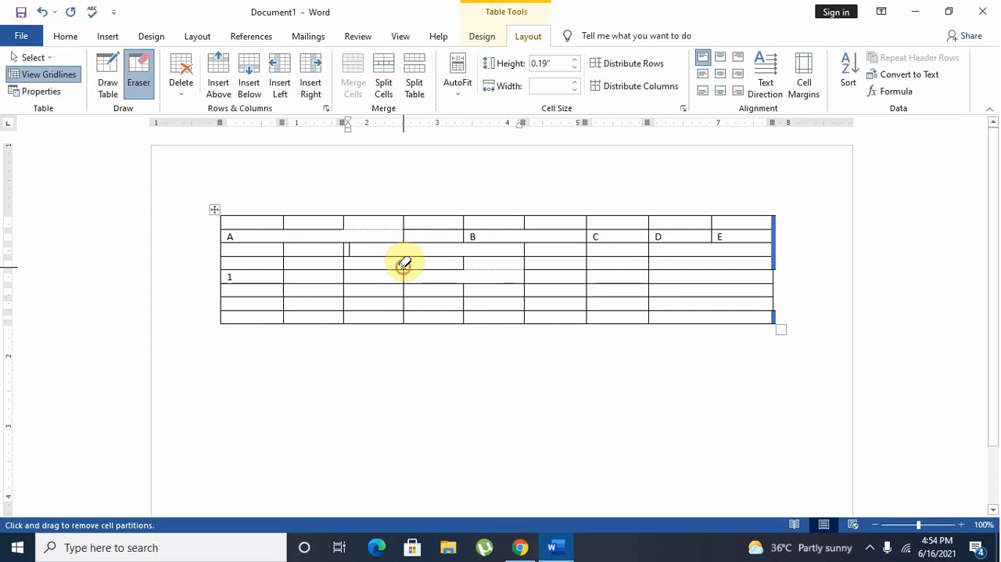
left_click(404, 262)
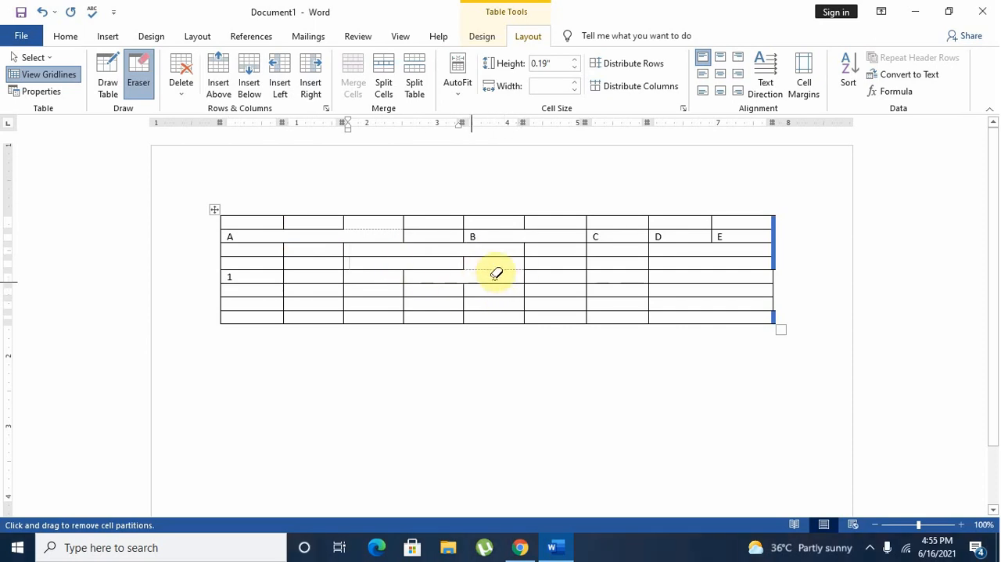
Hide and show the table gridlines twice to compare how the erased borders look.
left_click(68, 76)
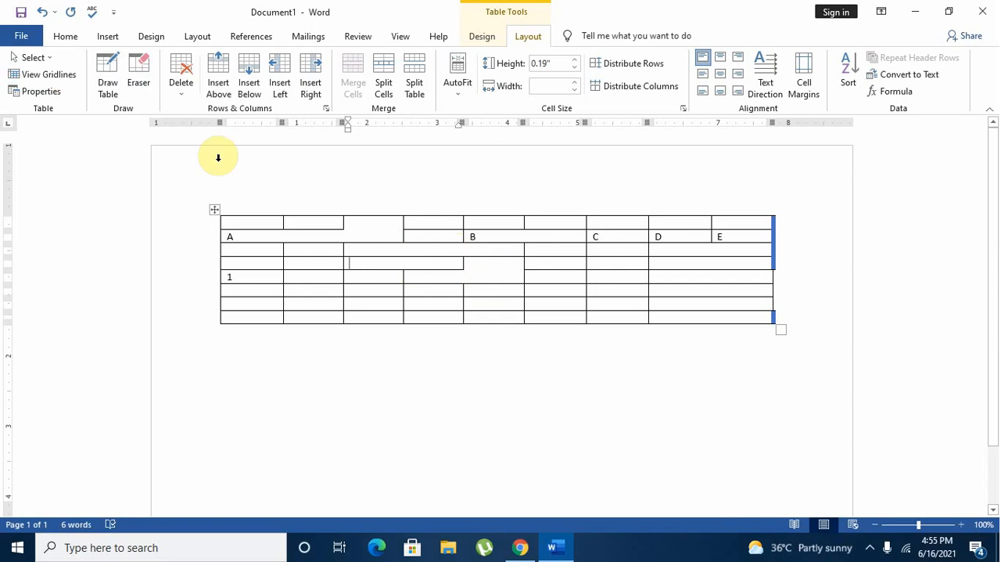
left_click(42, 77)
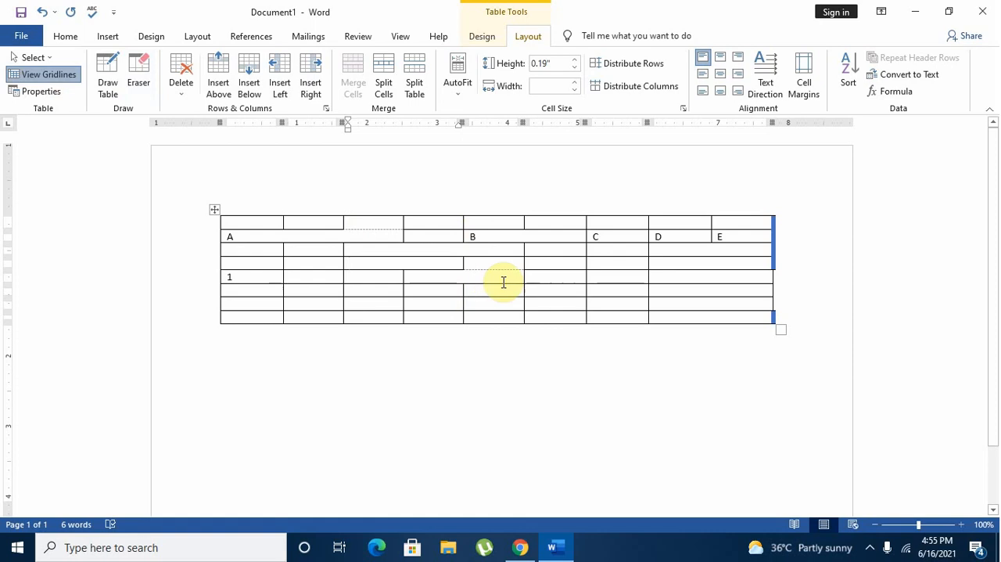
left_click(55, 75)
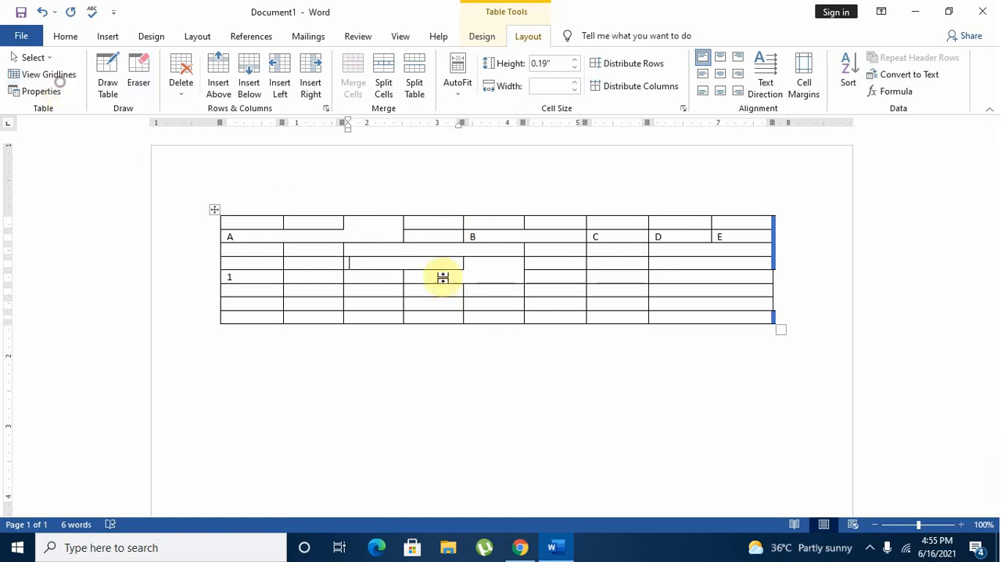
left_click(17, 75)
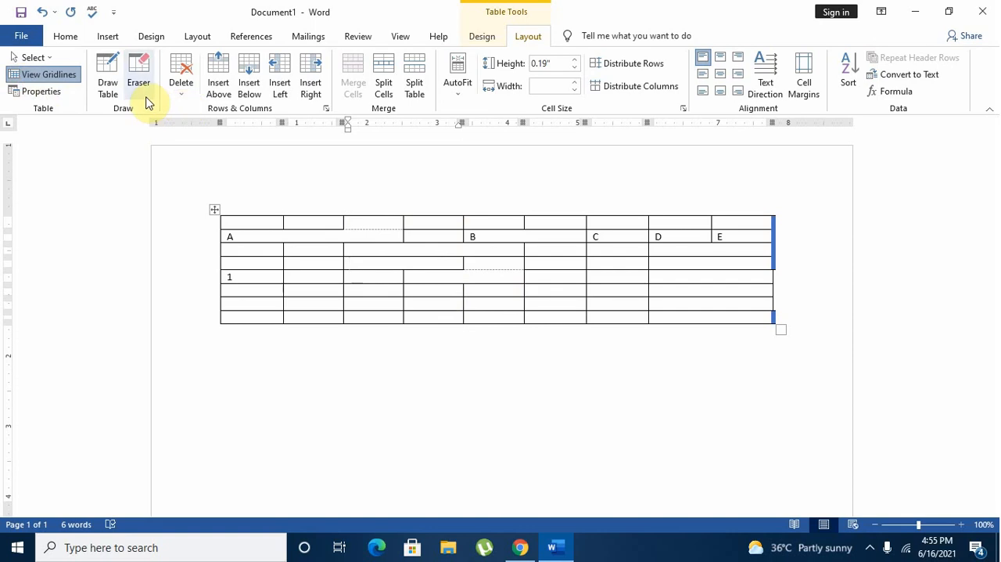
Redraw the erased border beneath the third cell of the first row with the green 6 pt pen.
left_click(112, 96)
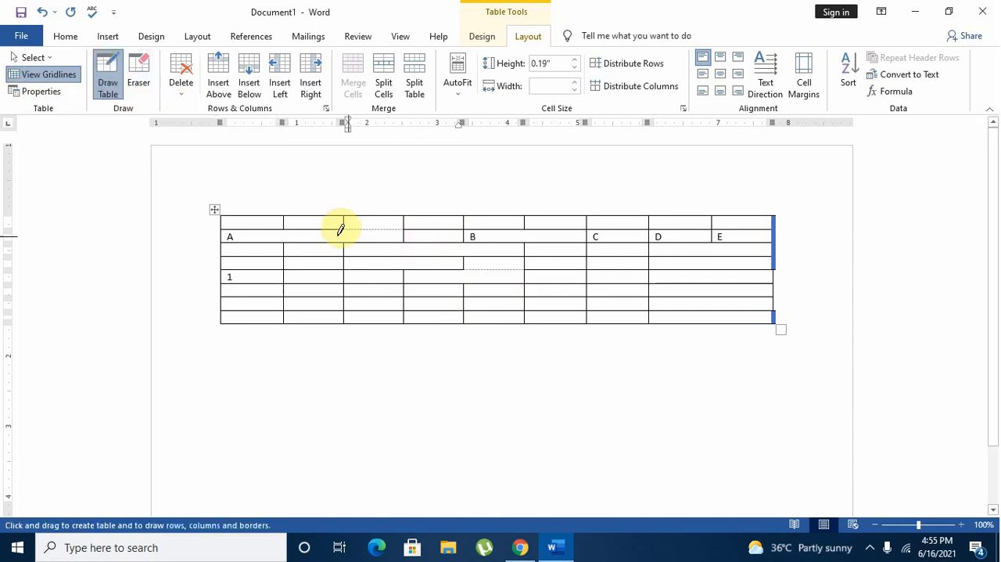
left_click_drag(351, 226, 364, 226)
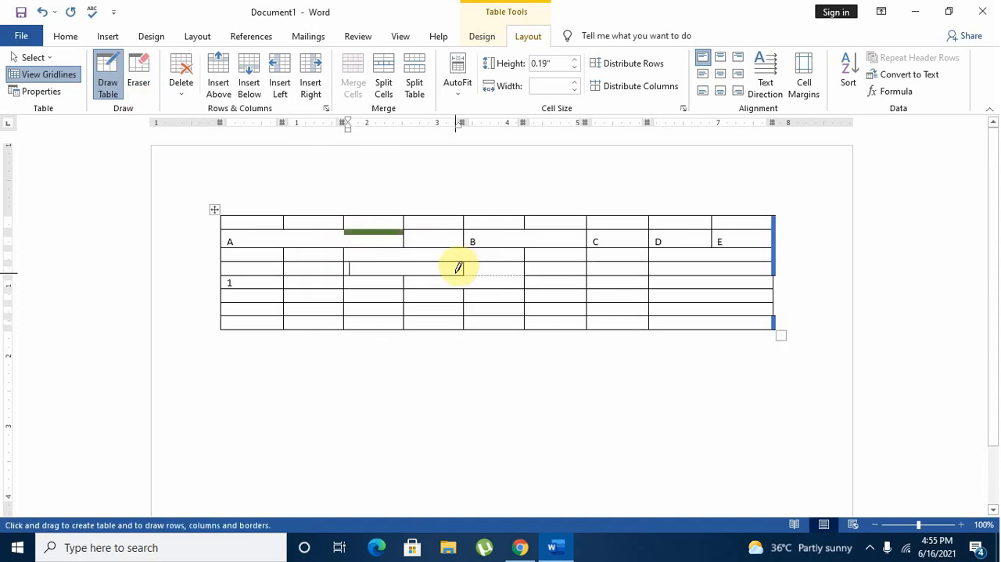
Set the pen color to black and redraw the 6 pt border above the merged cell in the row labelled 1.
left_click(483, 36)
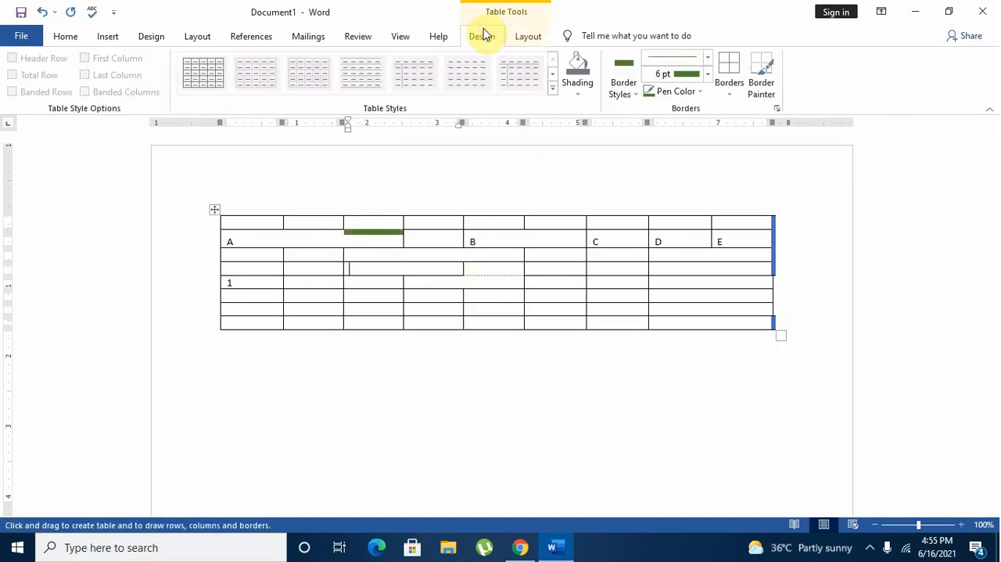
left_click(690, 91)
left_click(661, 142)
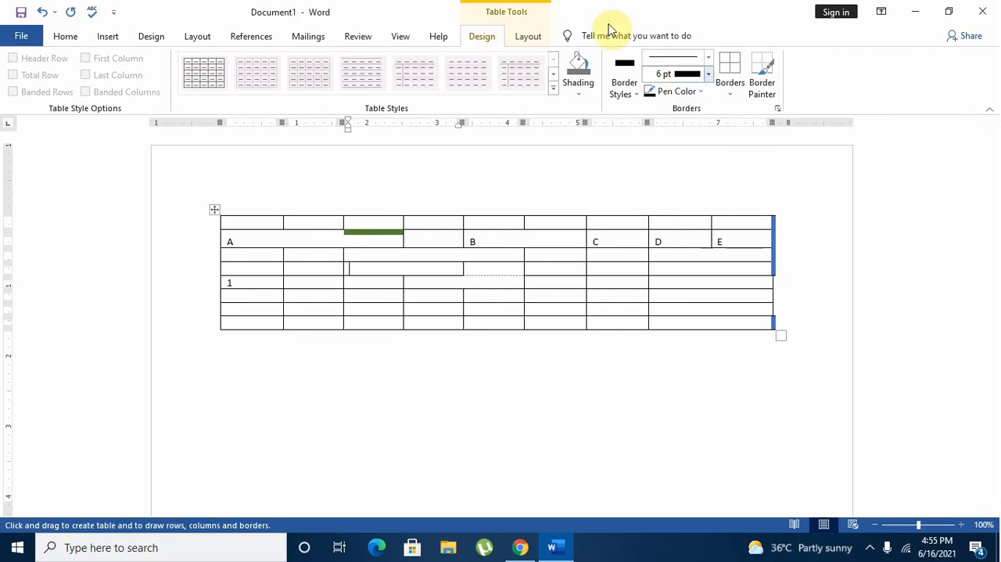
left_click(538, 39)
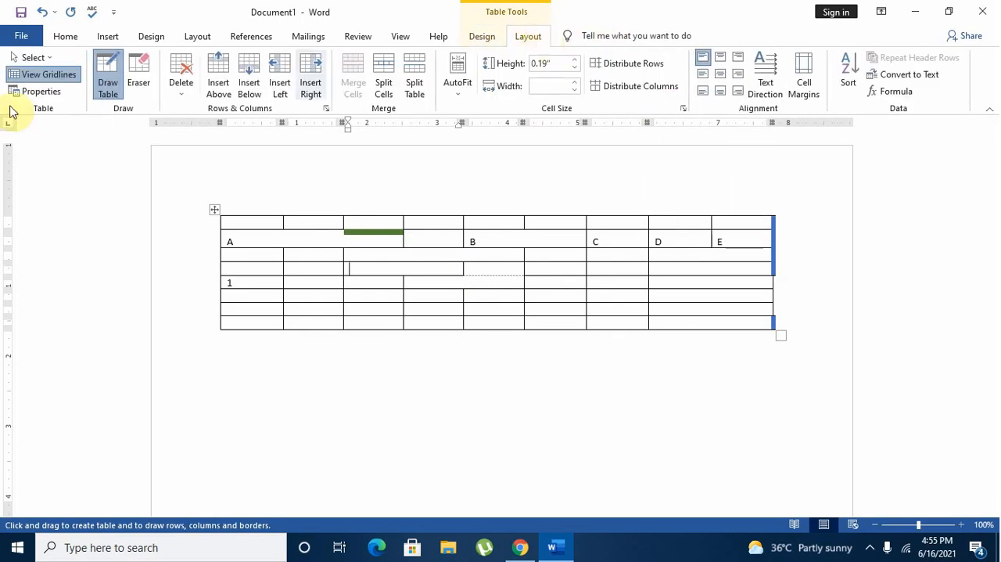
left_click_drag(424, 270, 492, 267)
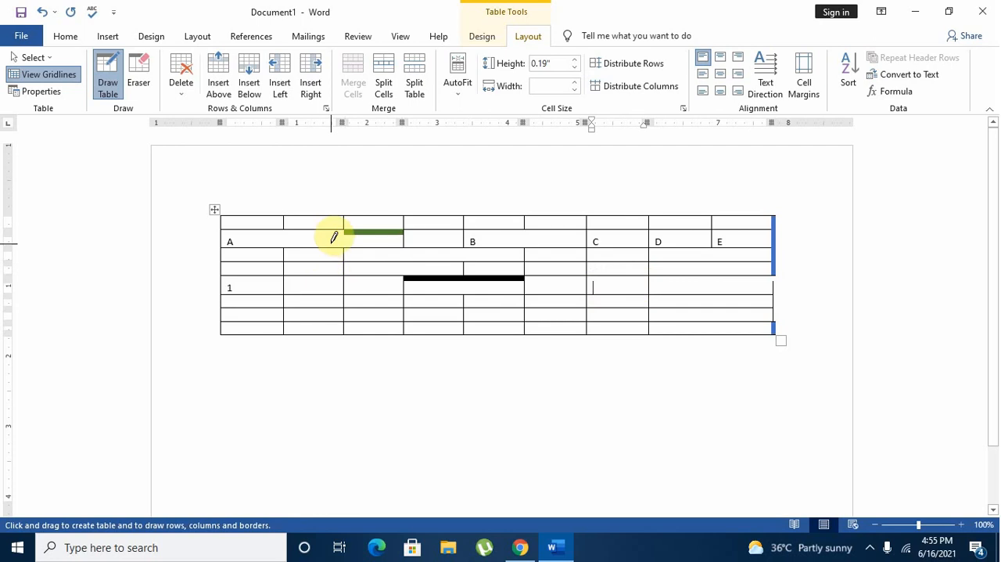
Set the pen weight to ¼ pt and draw a vertical border in the A cell, in line with the third column's left edge.
left_click(487, 39)
left_click(706, 75)
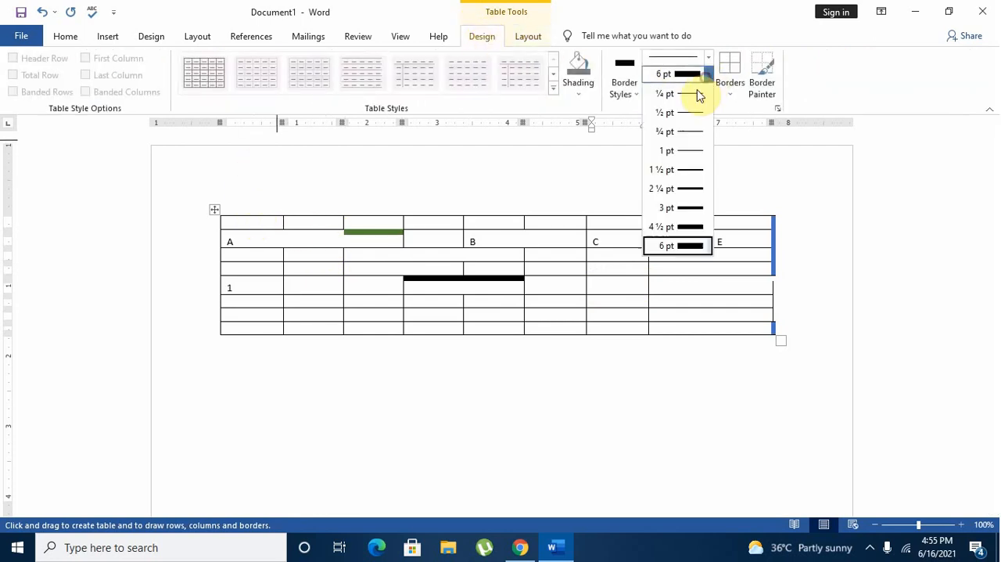
left_click(693, 94)
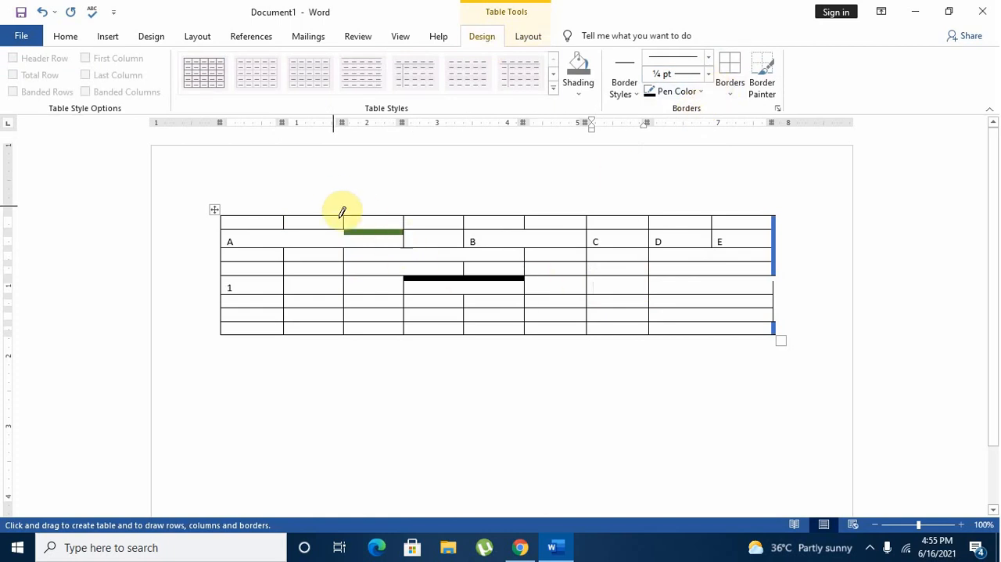
left_click_drag(346, 223, 345, 247)
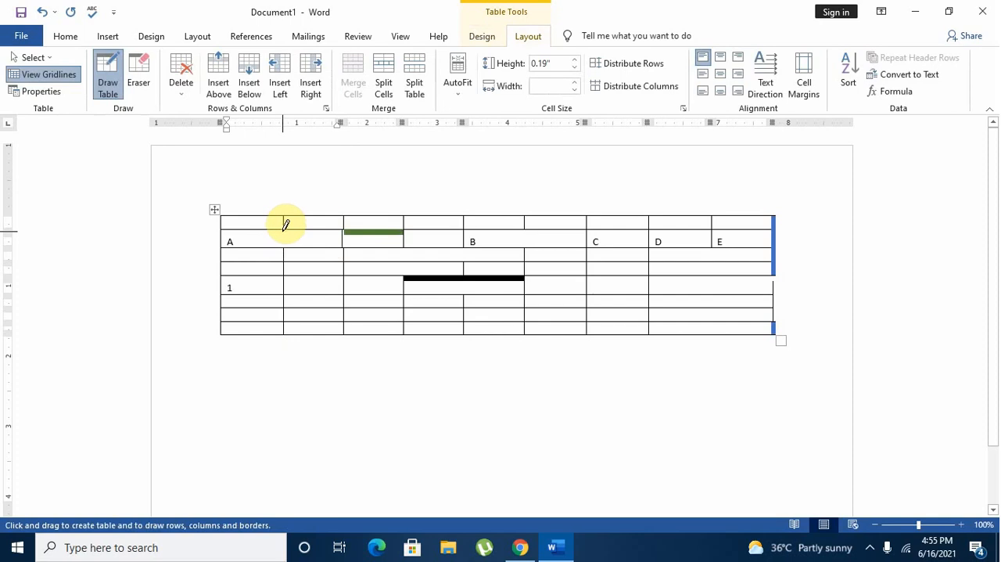
Draw a vertical border in the A cell near the second column's left edge and an extra row about 4 inches wide below the table.
mouse_move(286, 225)
left_mouse_down()
mouse_move(283, 241)
mouse_move(289, 230)
left_mouse_up()
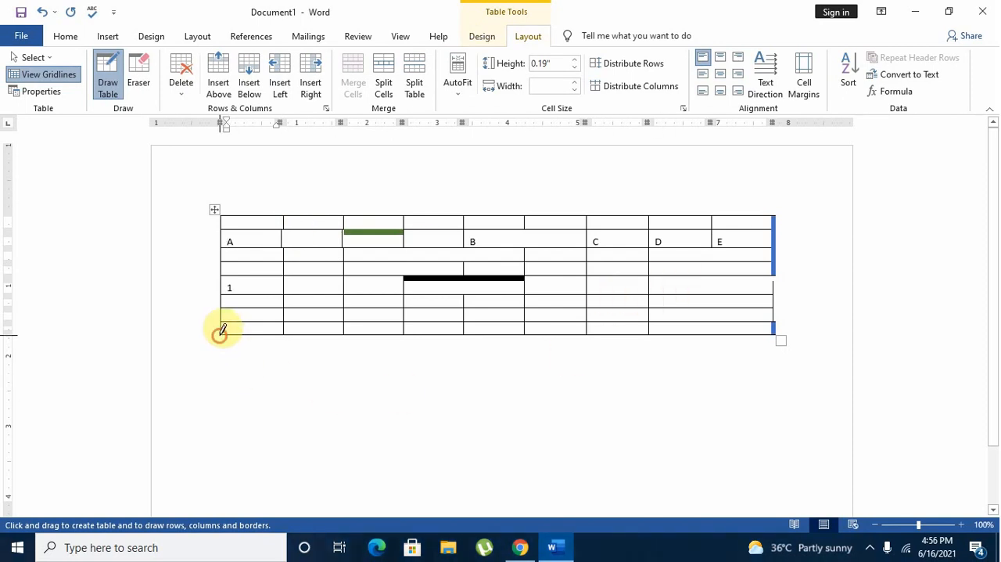
mouse_move(222, 332)
left_mouse_down()
mouse_move(224, 353)
mouse_move(512, 357)
mouse_move(494, 354)
left_mouse_up()
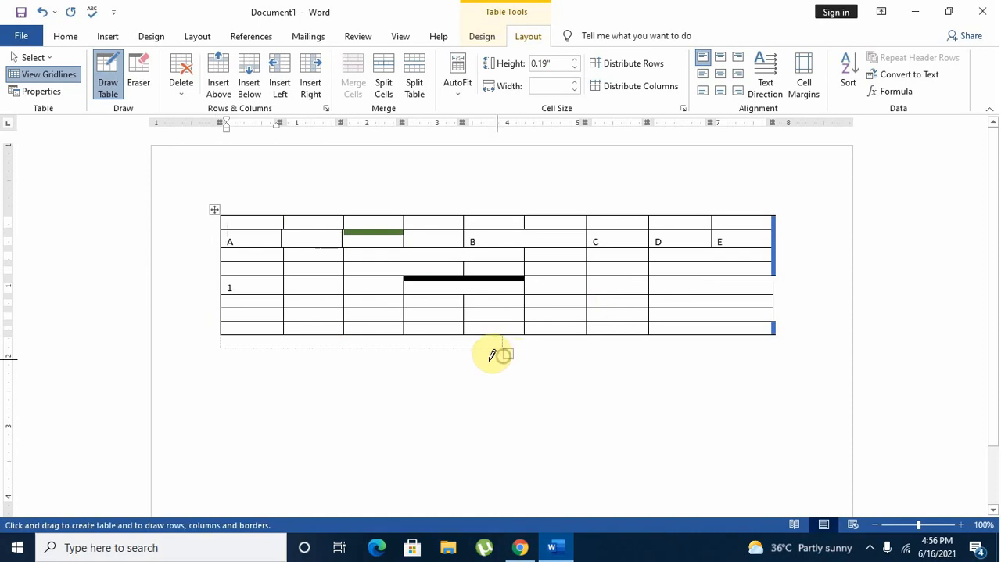
key("Escape")
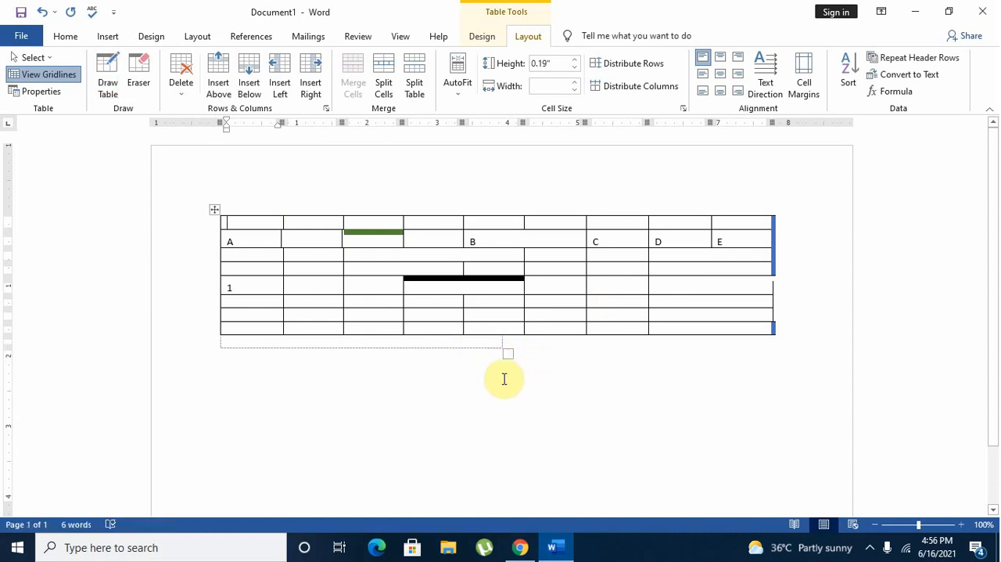
Delete the entire table from the document.
left_click(444, 351)
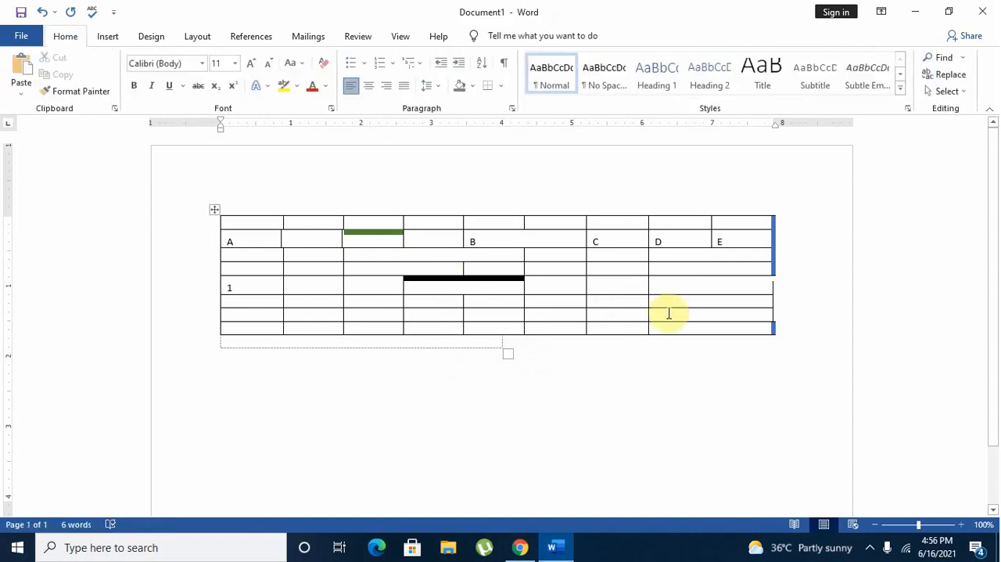
left_click(454, 237)
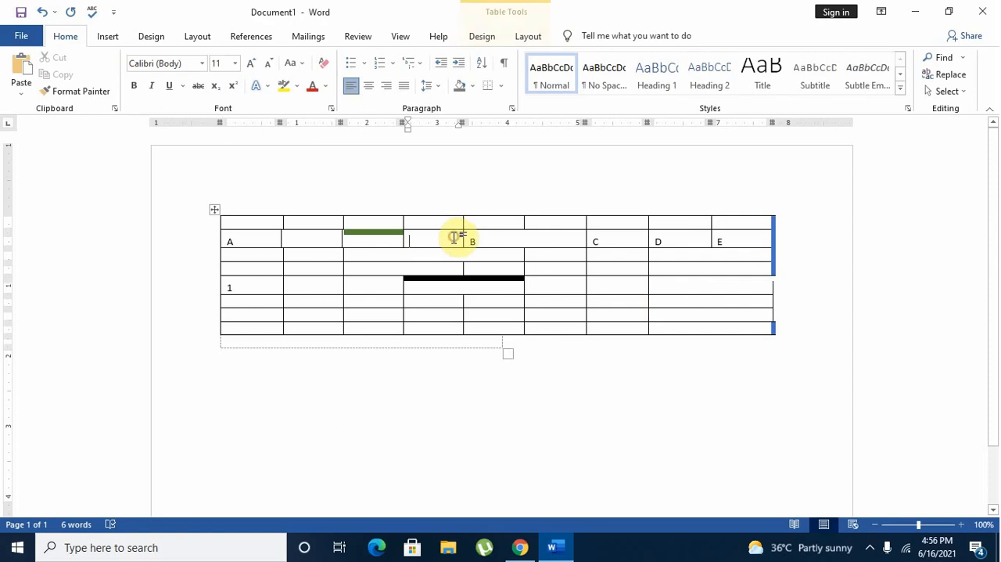
left_click(530, 37)
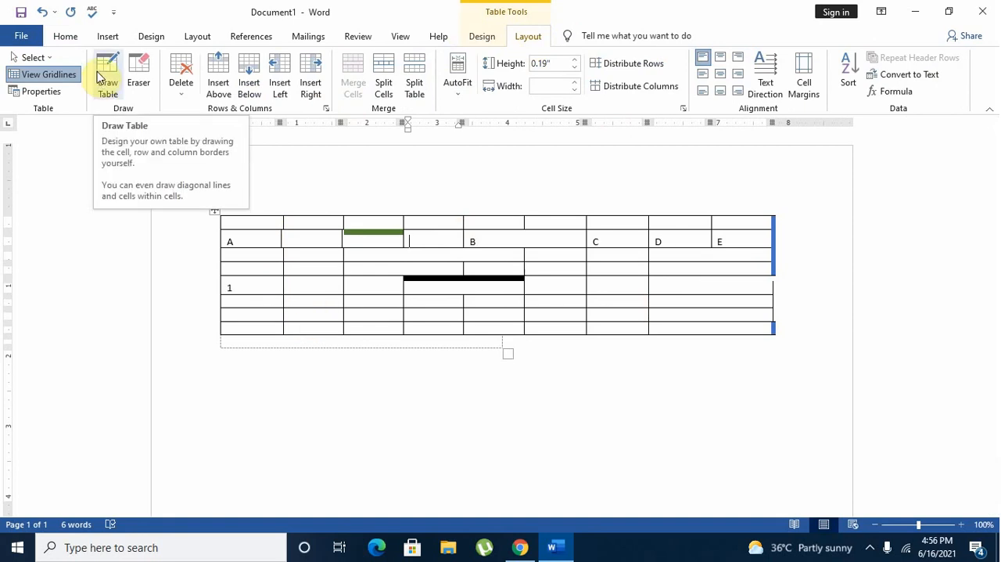
left_click(179, 93)
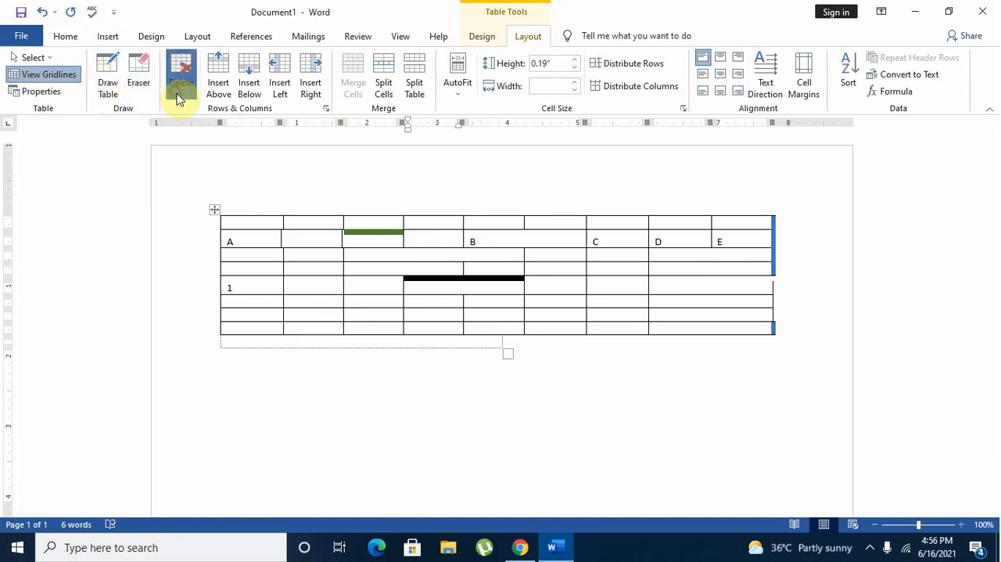
left_click(208, 161)
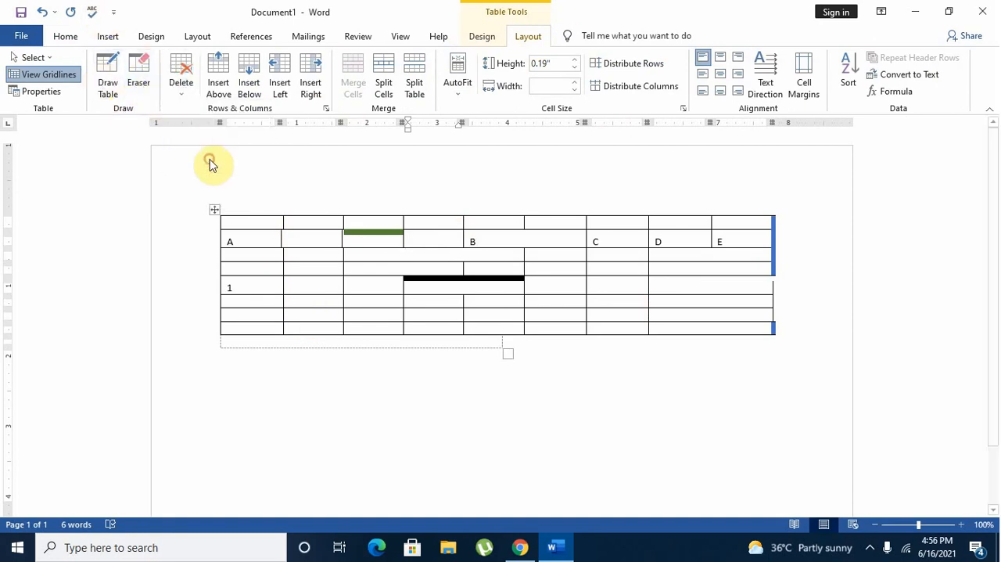
Insert a table of four columns and three rows and label its first-row cells A, B, C and D.
left_click(107, 36)
left_click(117, 100)
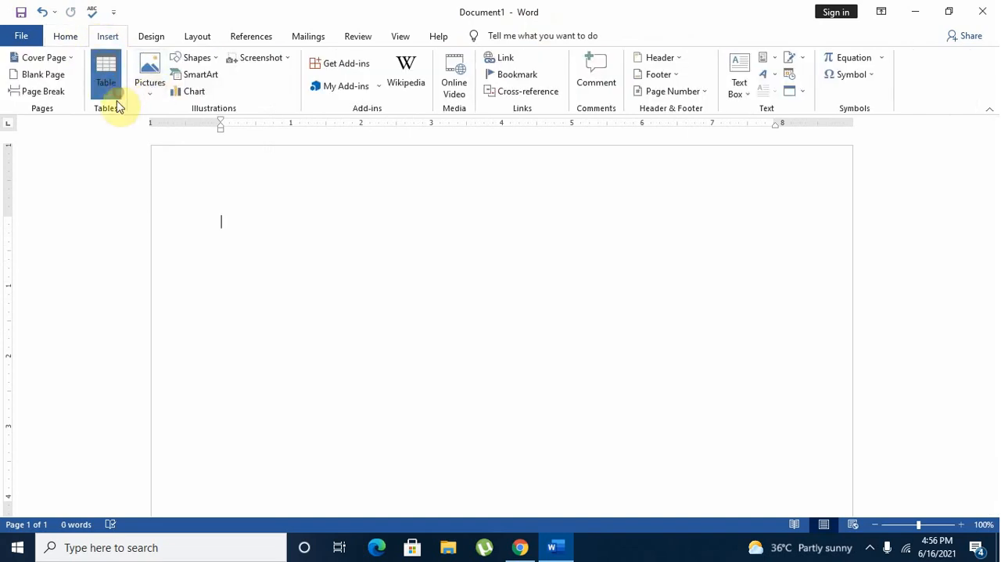
left_click(138, 164)
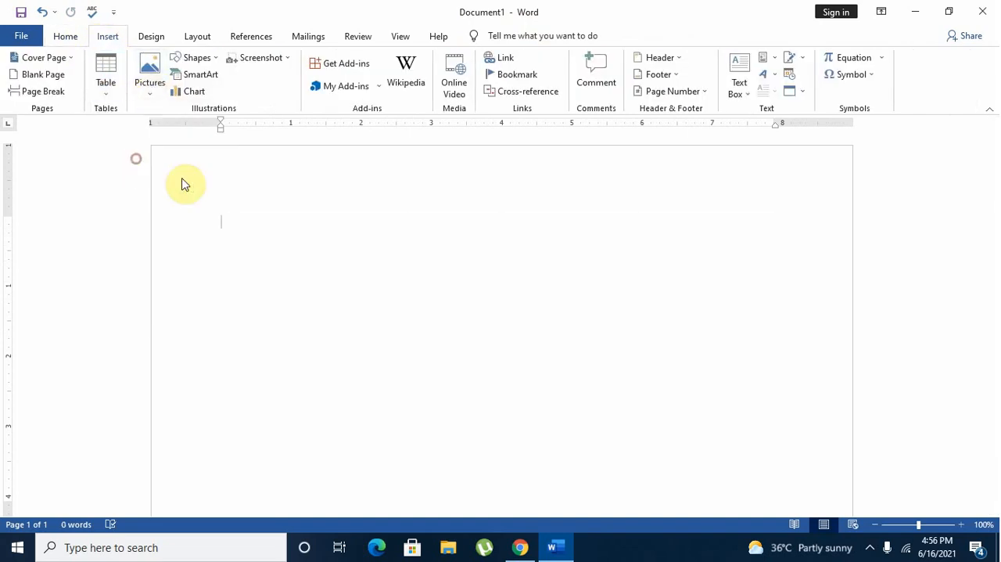
type("A ")
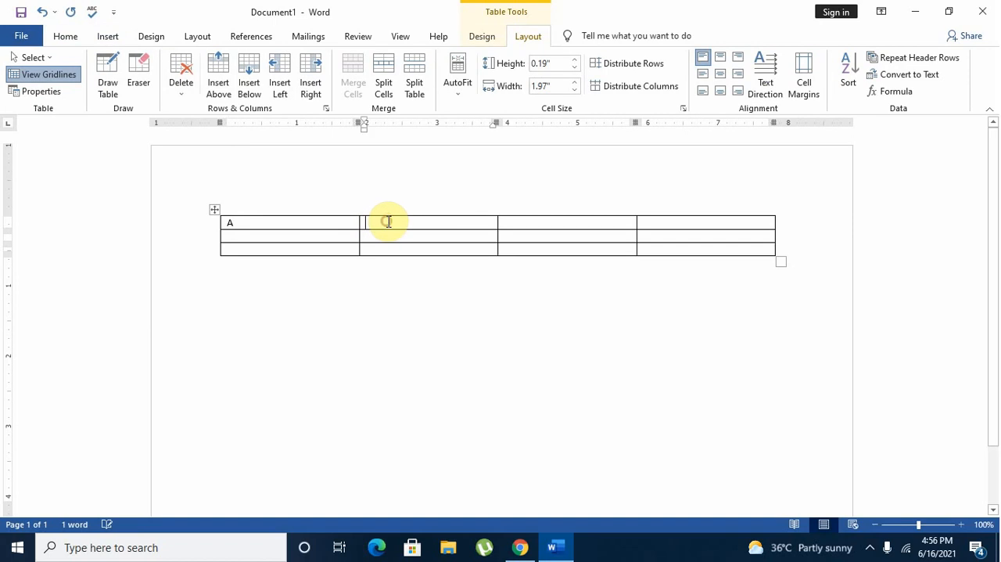
type("B ")
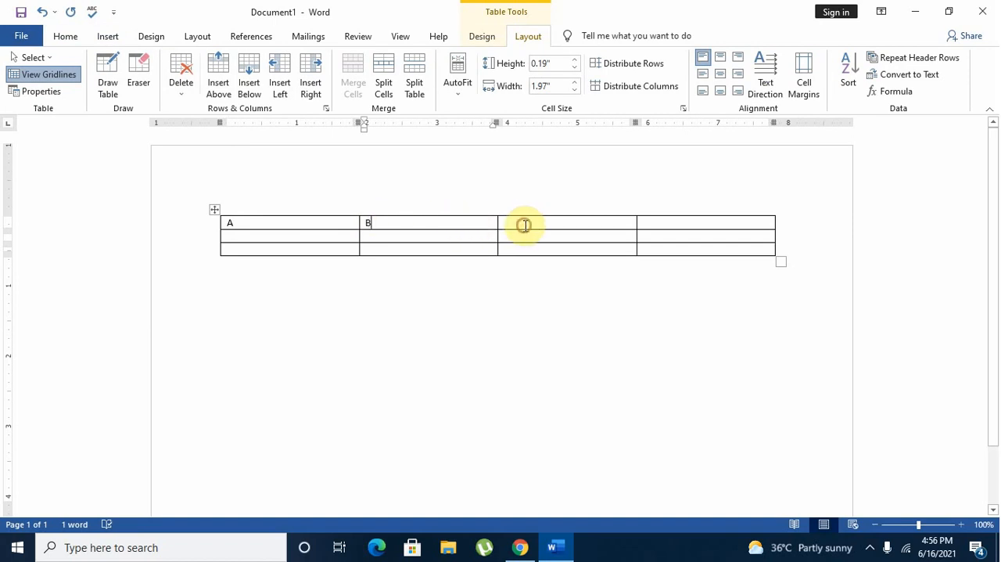
type("C")
left_click(668, 222)
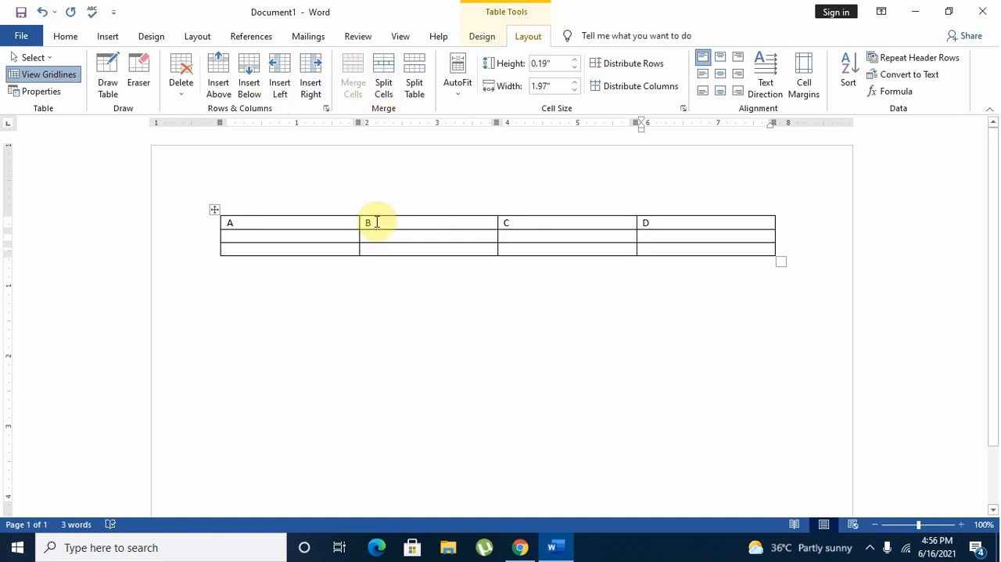
Merge the B and C cells, and merge the two empty cells directly below them in the second row.
left_click_drag(376, 222, 527, 222)
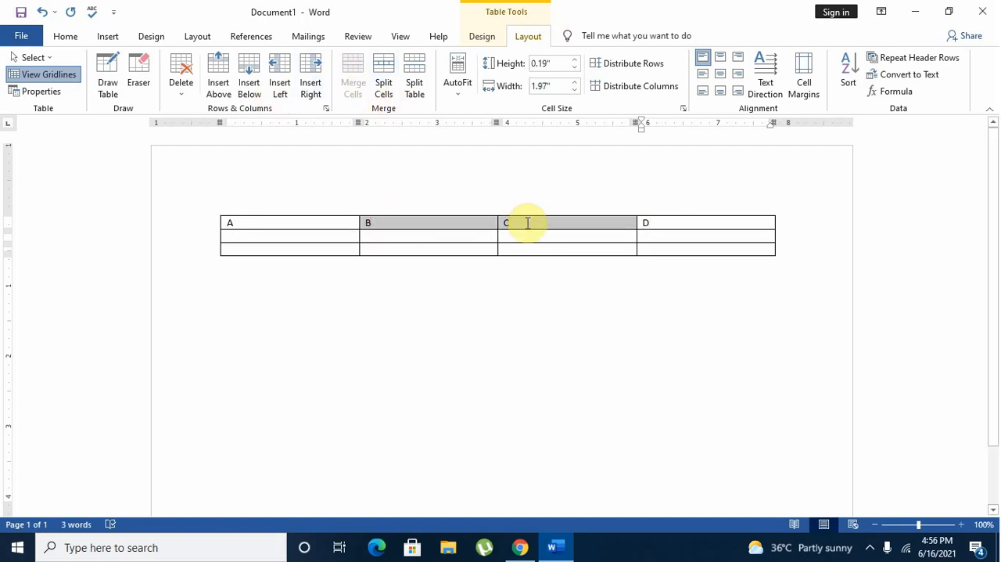
left_click(356, 91)
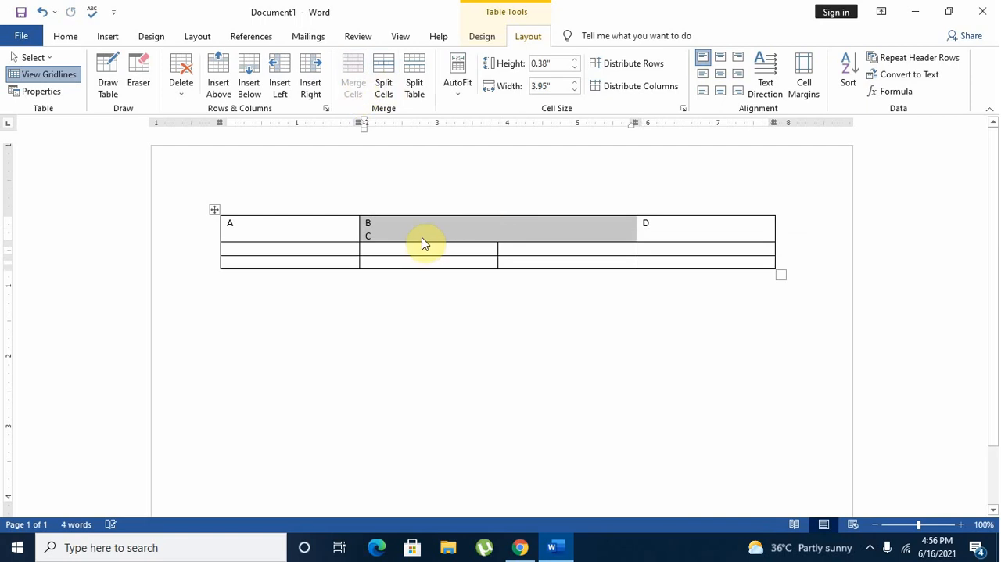
left_click(478, 241)
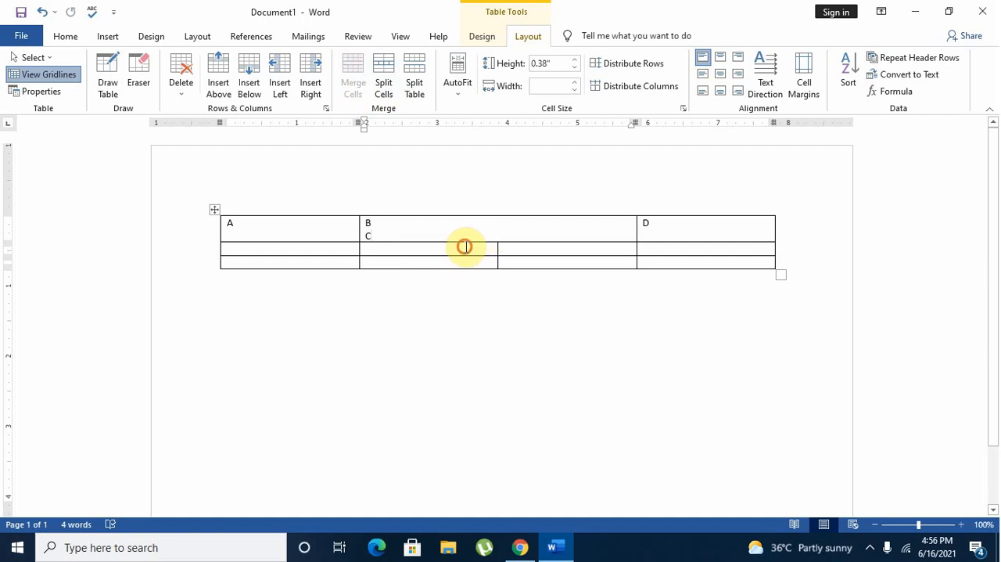
left_click_drag(462, 245, 521, 248)
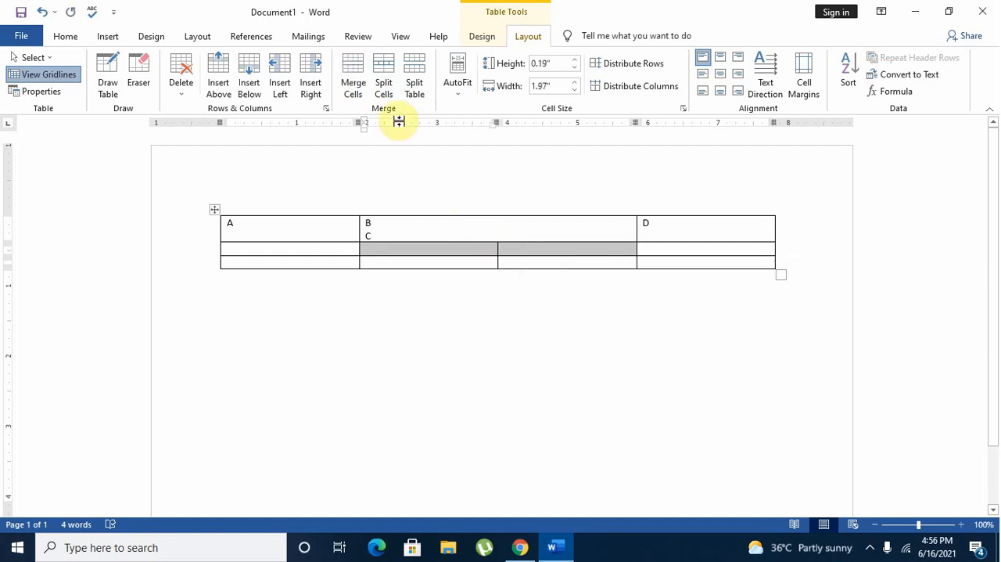
left_click(356, 87)
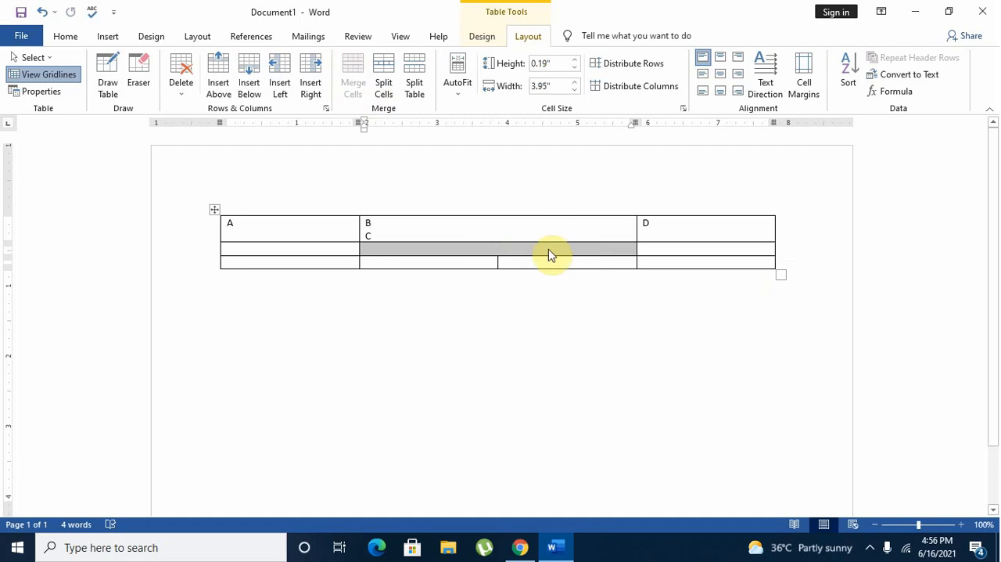
Undo both cell merges and make sure the fourth cell of the first row reads D.
left_click(37, 12)
left_click(37, 12)
left_click(37, 12)
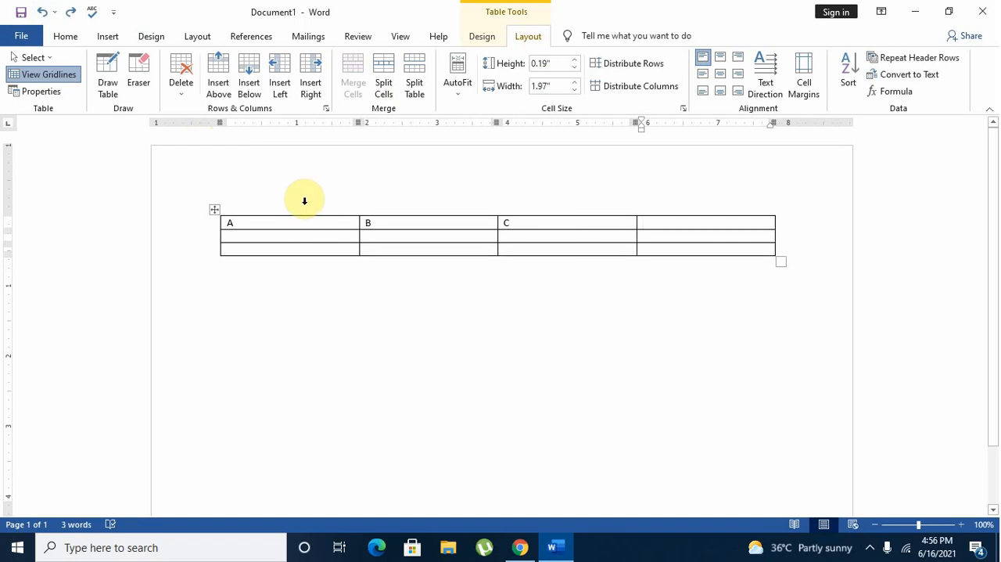
type("D")
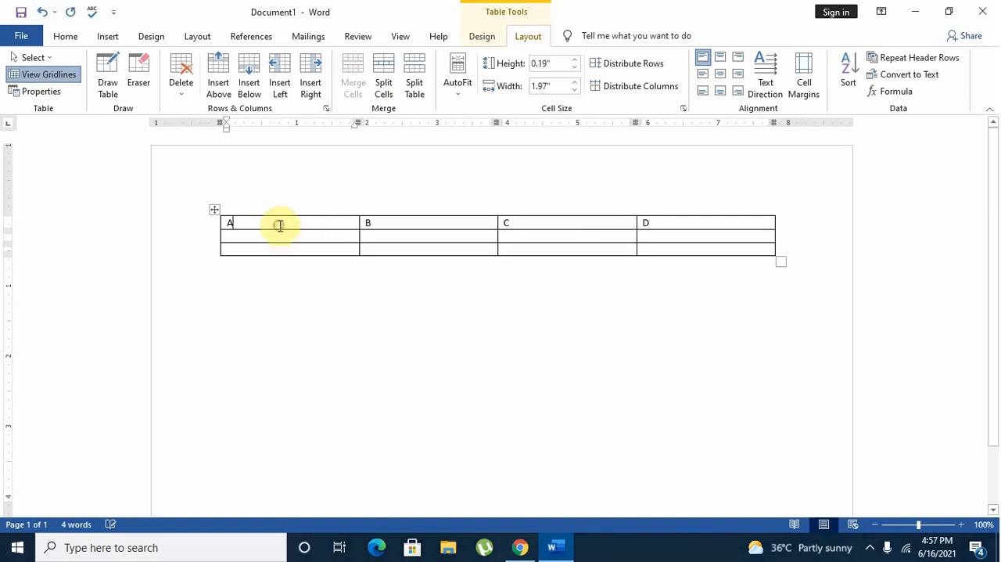
Apply Split Table at the first row labelled A, and split the table again at the second row.
left_click(415, 82)
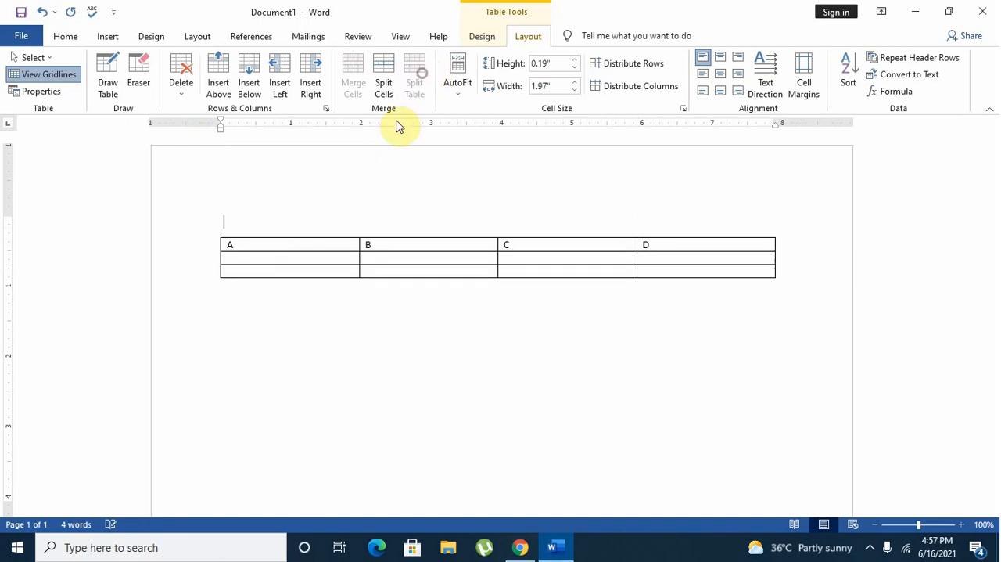
left_click(270, 258)
left_click(527, 36)
left_click(414, 83)
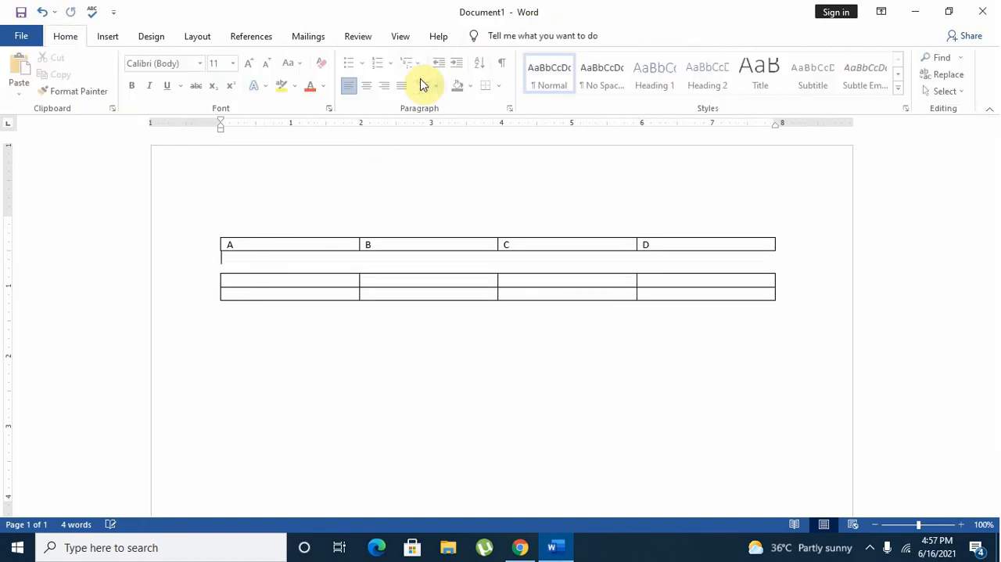
Undo the split at the second row and try splitting the table at the third row instead.
left_click(334, 284)
left_click(530, 35)
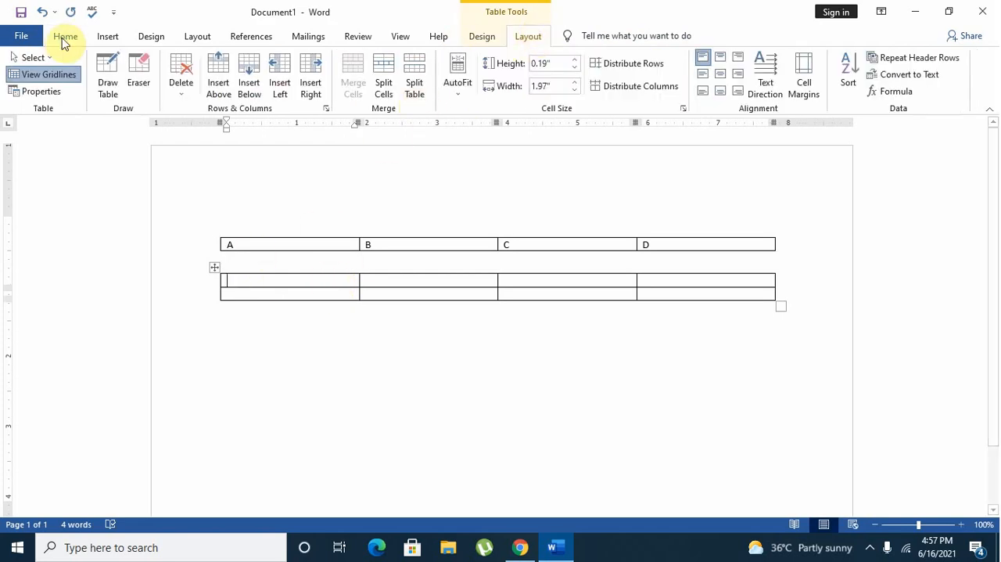
left_click(40, 12)
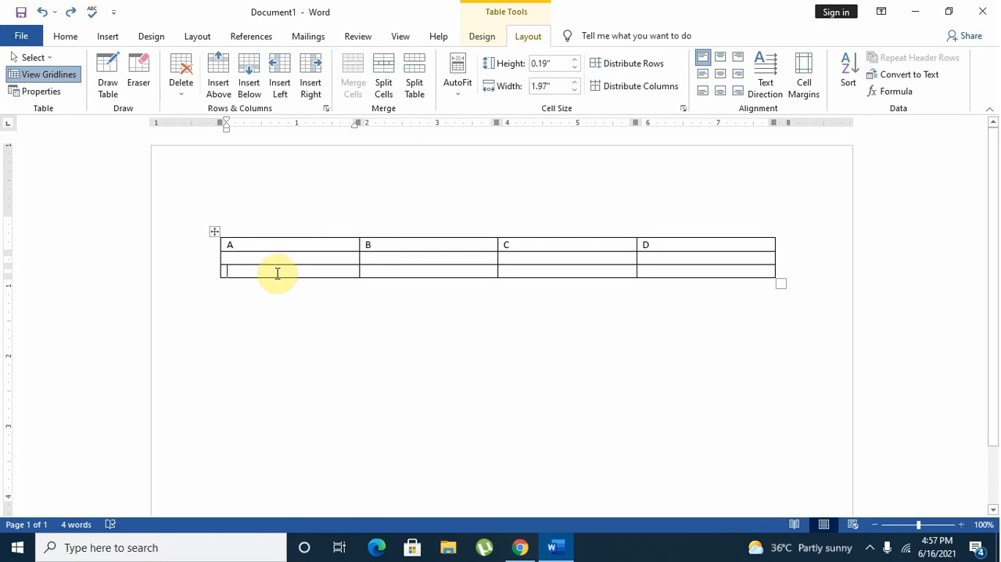
left_click(413, 86)
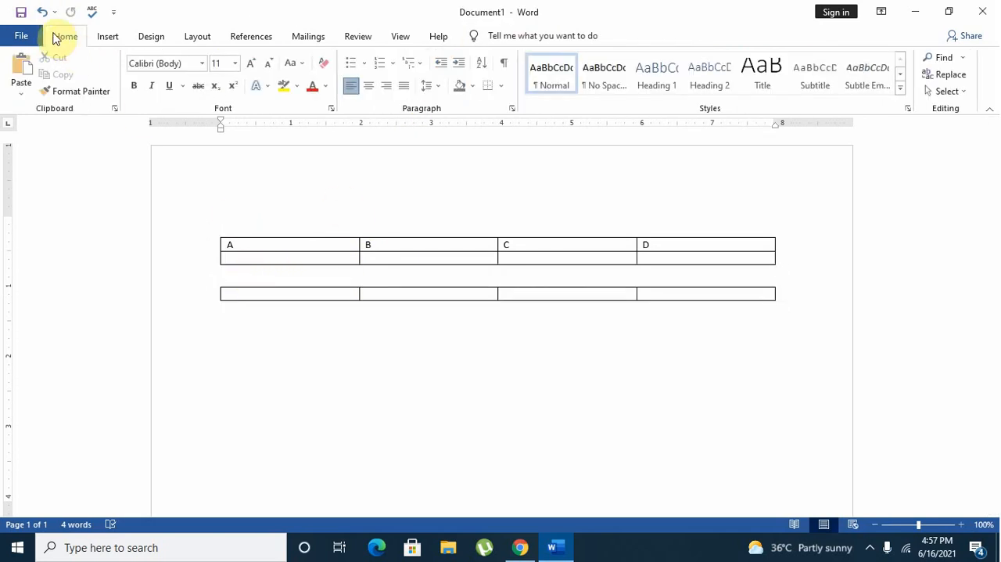
left_click(41, 12)
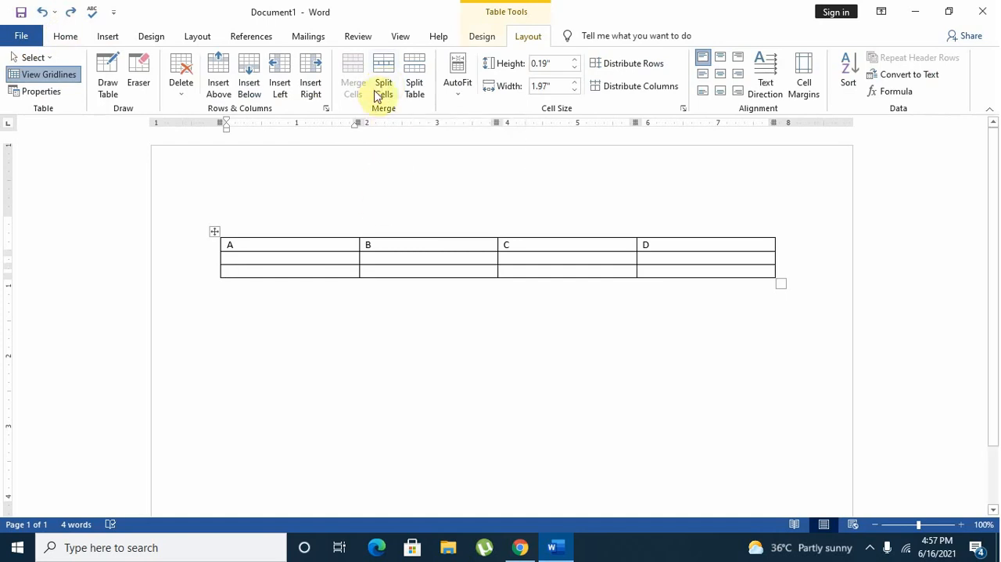
Split the A cell into 2 columns and 1 row.
left_click(375, 87)
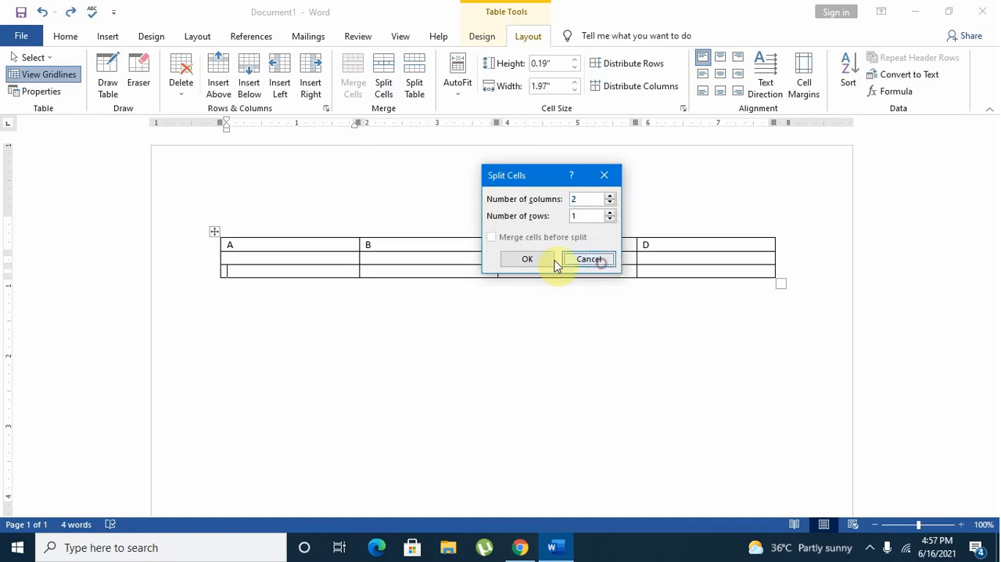
left_click(569, 260)
left_click(306, 247)
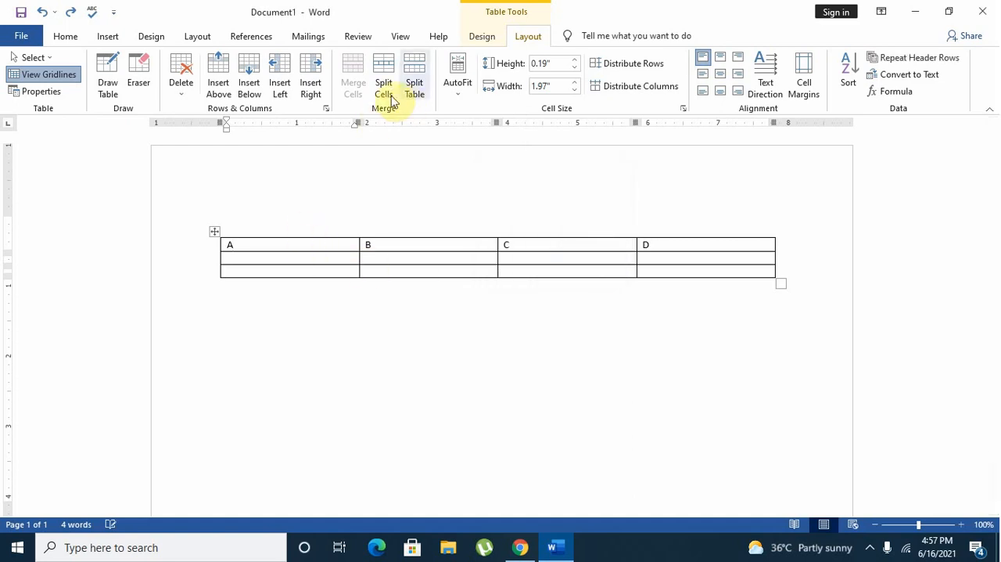
left_click(390, 85)
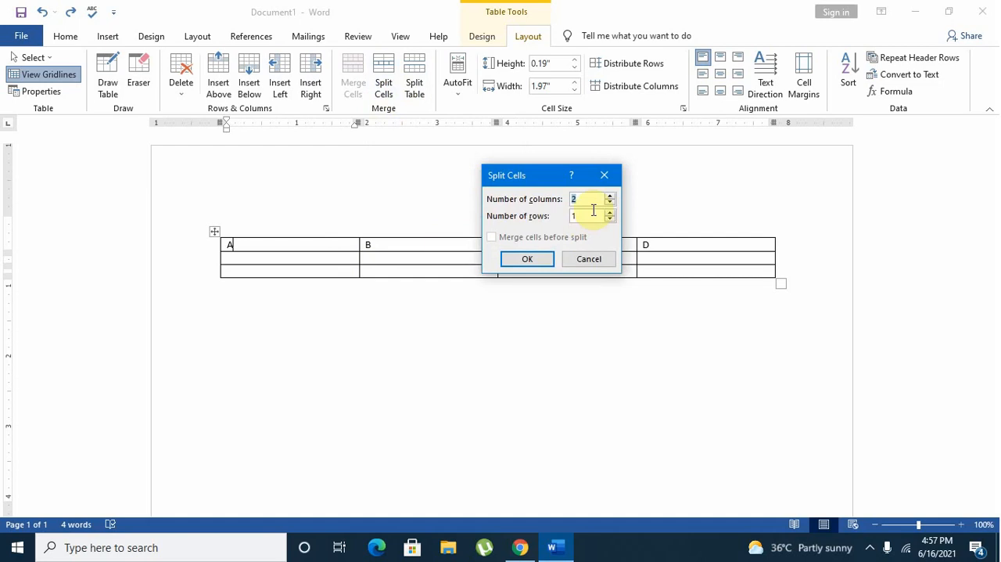
left_click(514, 263)
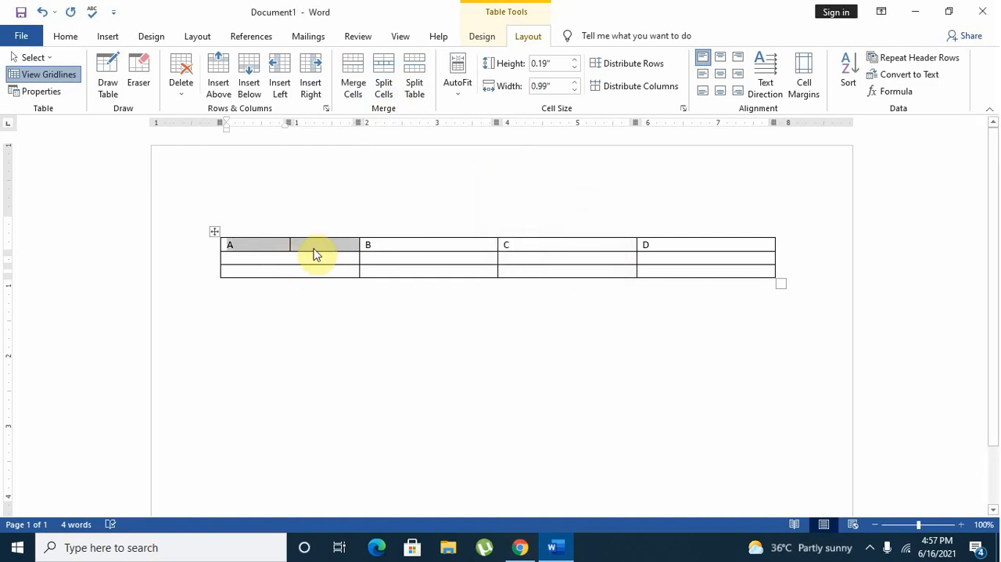
Split the B cell into 2 columns and 2 rows.
left_click(417, 244)
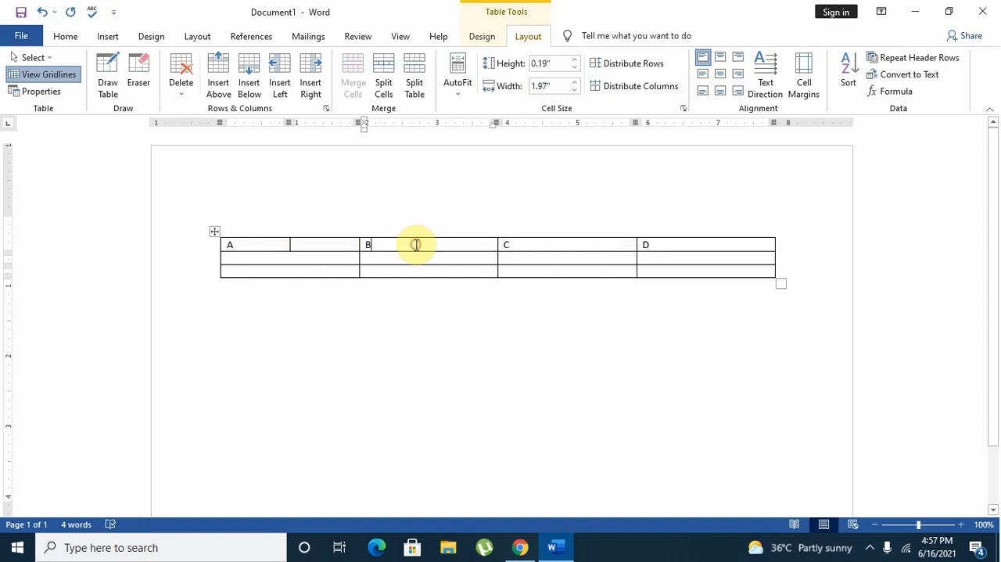
left_click(383, 83)
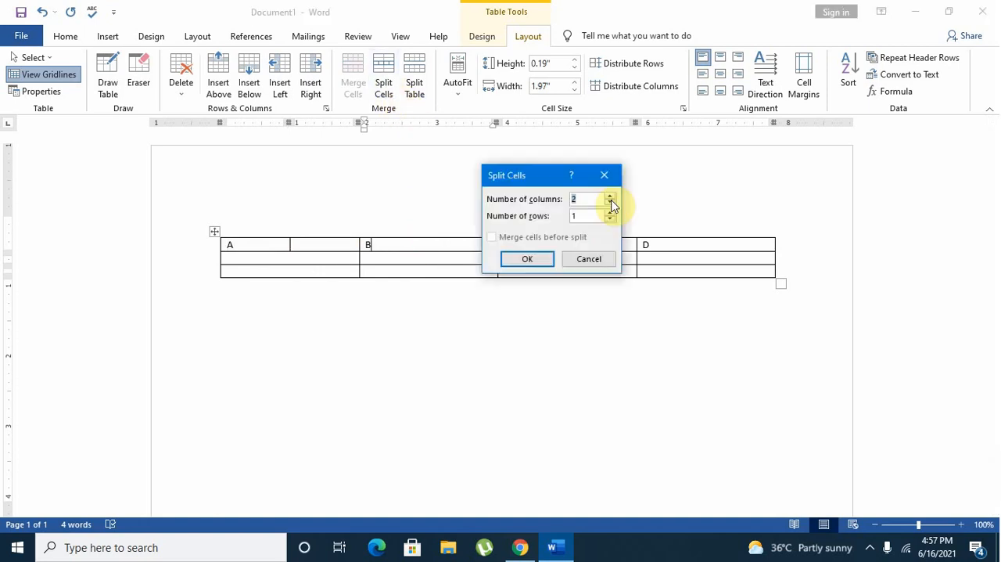
left_click(547, 258)
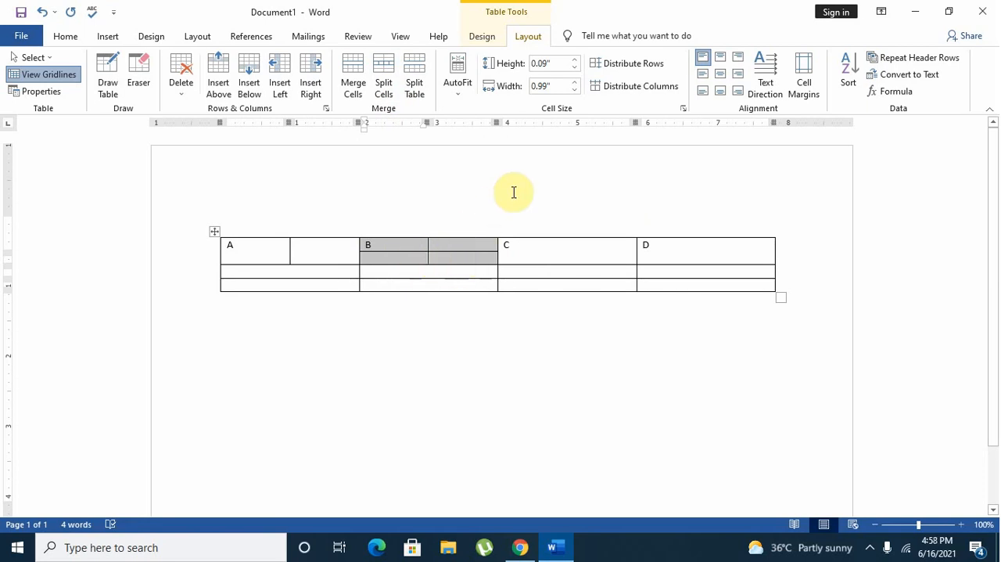
Split the C cell into 1 column and 2 rows.
left_click(537, 244)
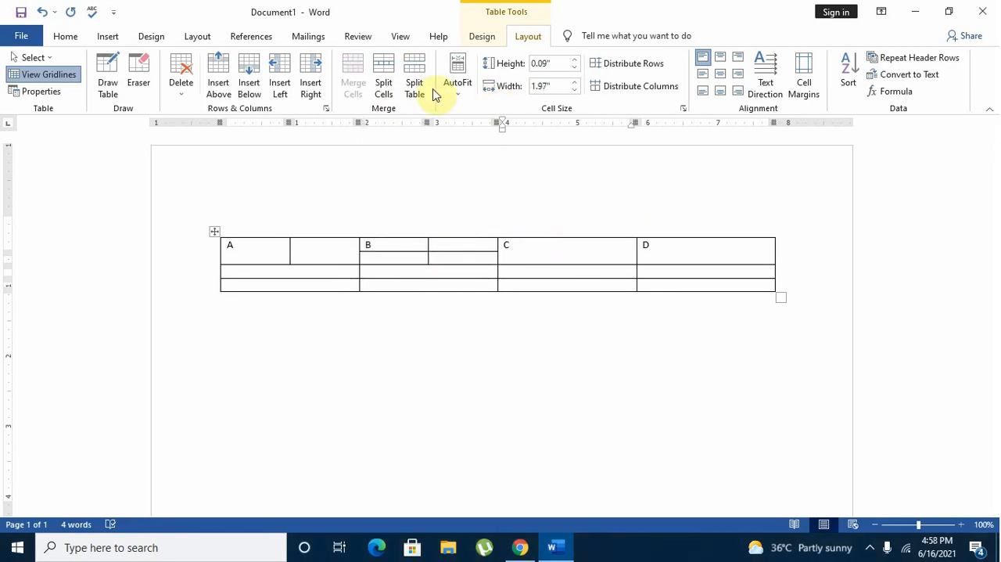
left_click(384, 92)
left_click(610, 201)
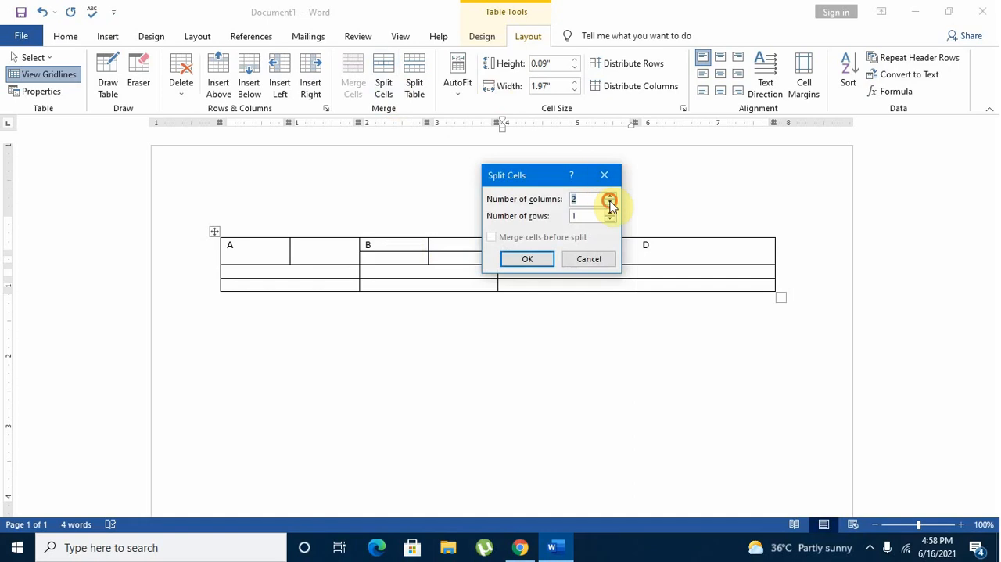
left_click(539, 259)
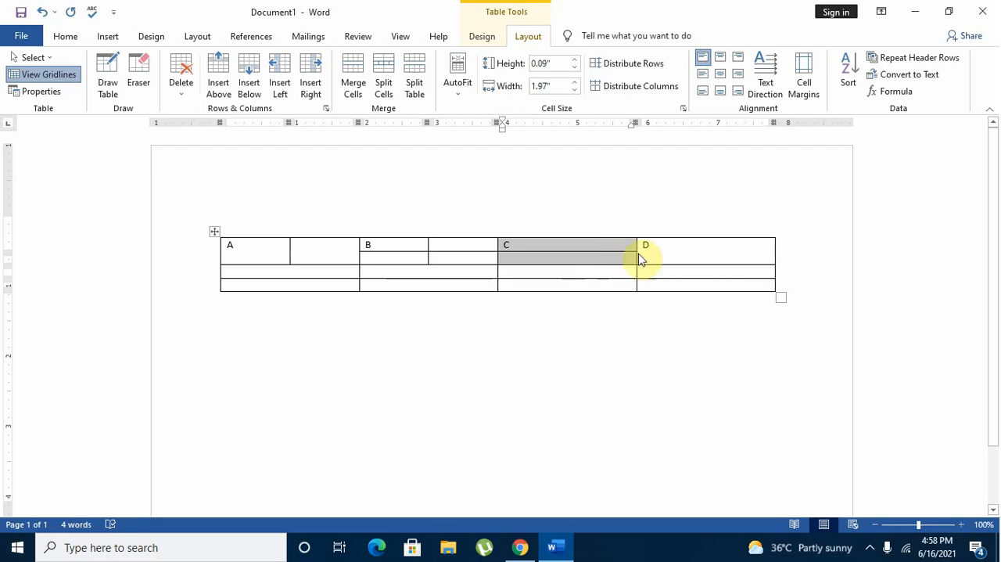
Try larger heights for the row containing the D cell, then set its height to 0.2".
left_click(661, 247)
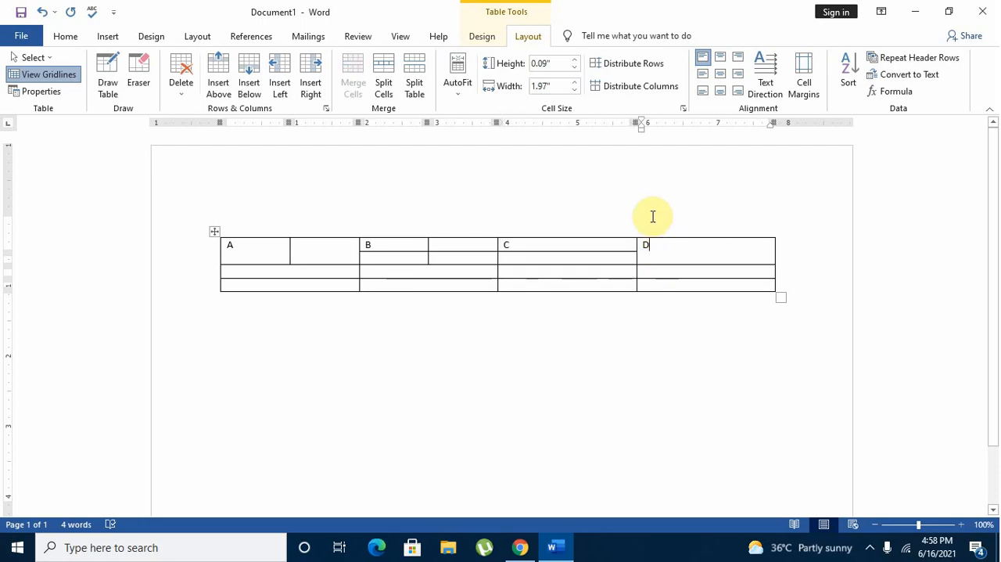
left_click(572, 60)
left_click(572, 61)
left_click(572, 60)
left_click(572, 60)
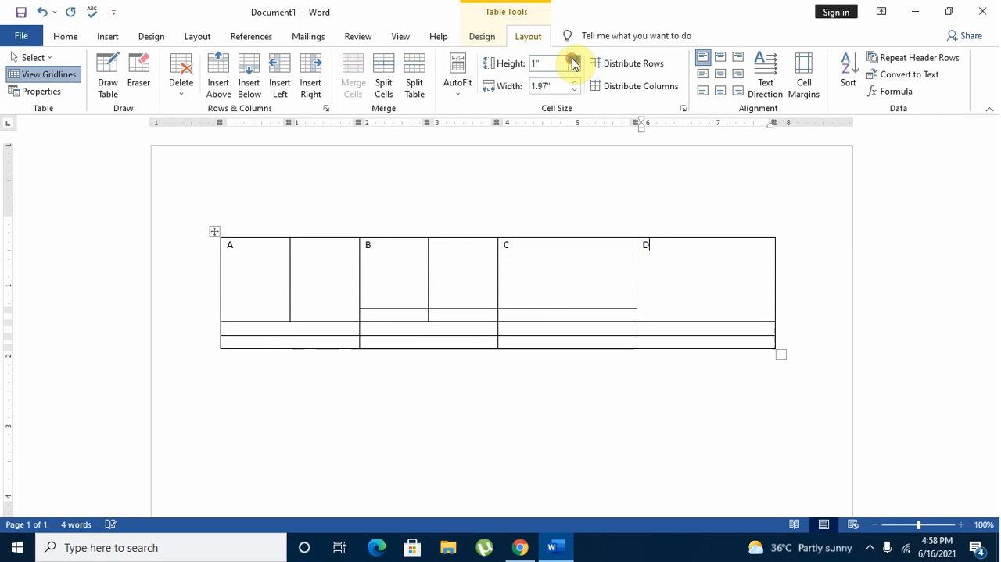
left_click(572, 60)
left_click(574, 68)
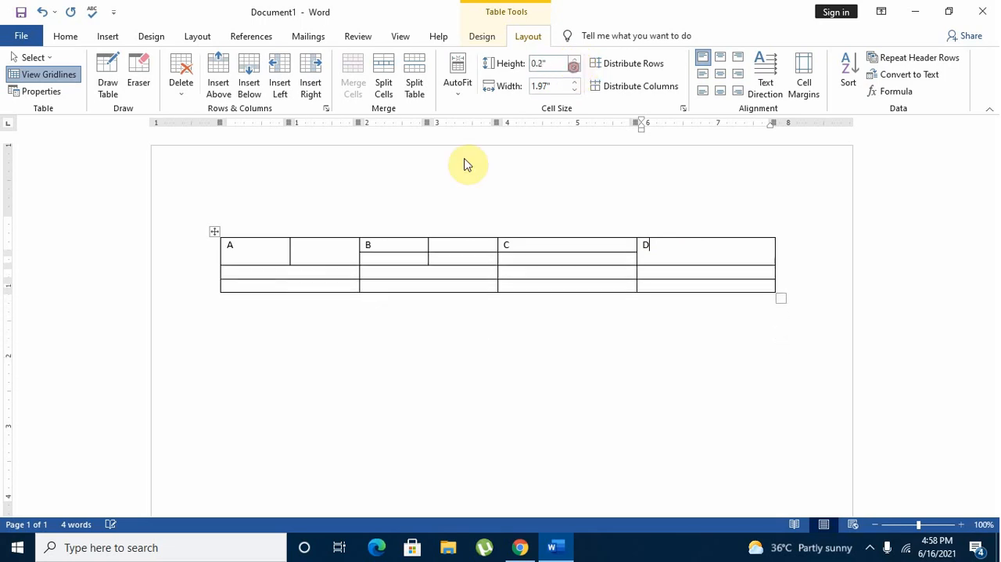
Enlarge the empty row directly below the lettered cells, then set its height to 0.3".
left_click(292, 273)
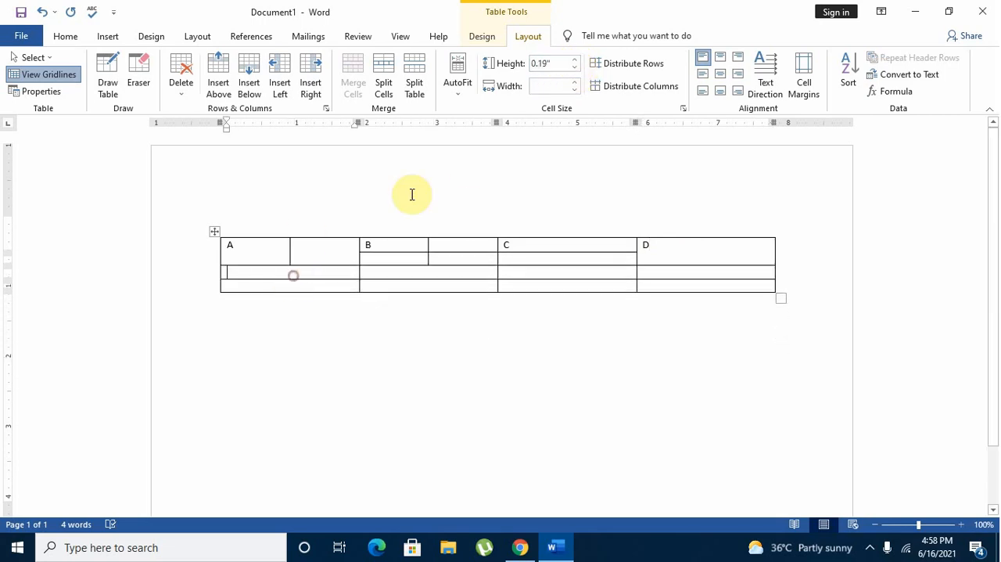
left_click(573, 61)
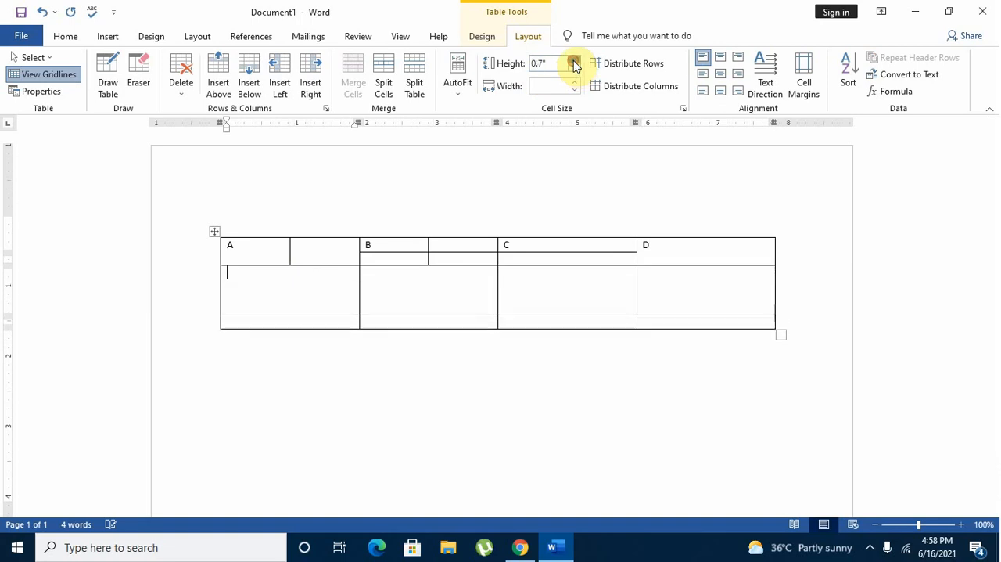
left_click(574, 68)
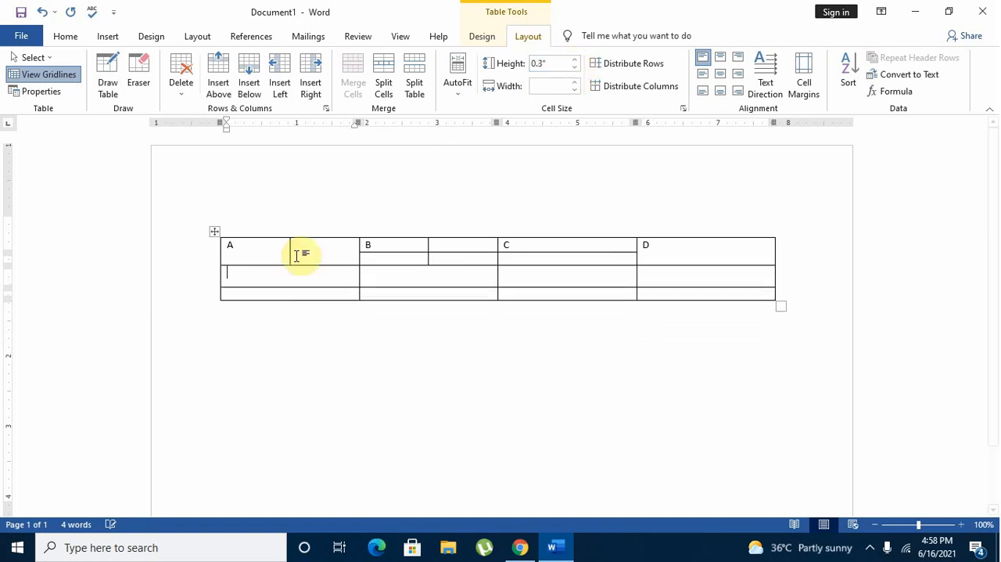
Increase the height of the table's last row to 0.8", then reduce it to 0.2".
left_click(277, 292)
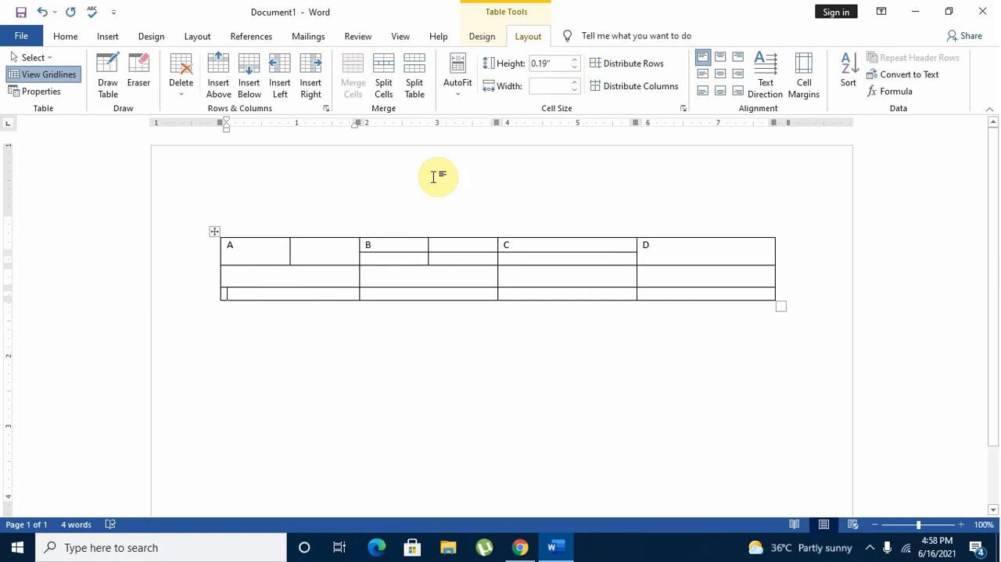
left_click(576, 60)
left_click(576, 60)
left_click(575, 61)
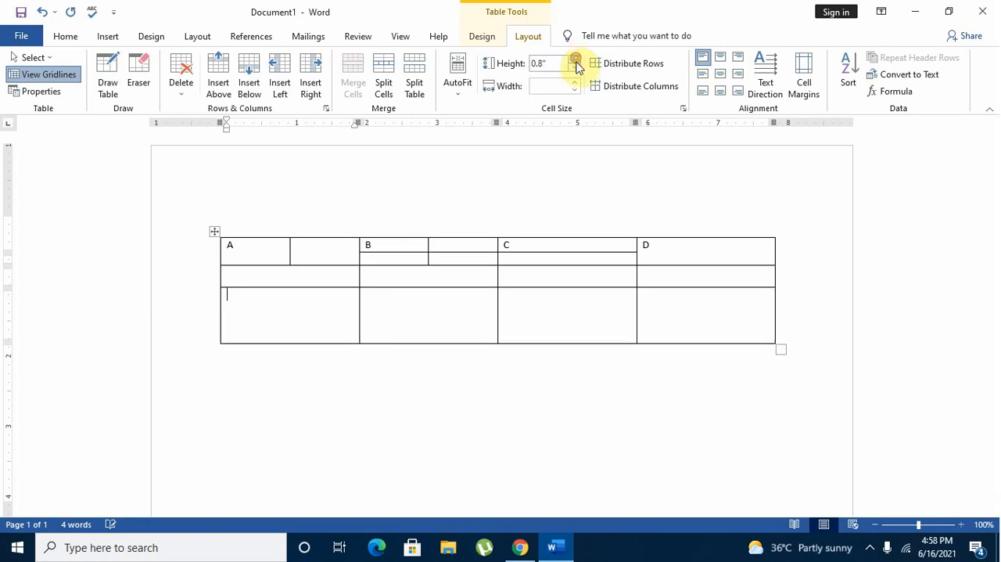
left_click(575, 68)
left_click(575, 69)
left_click(575, 68)
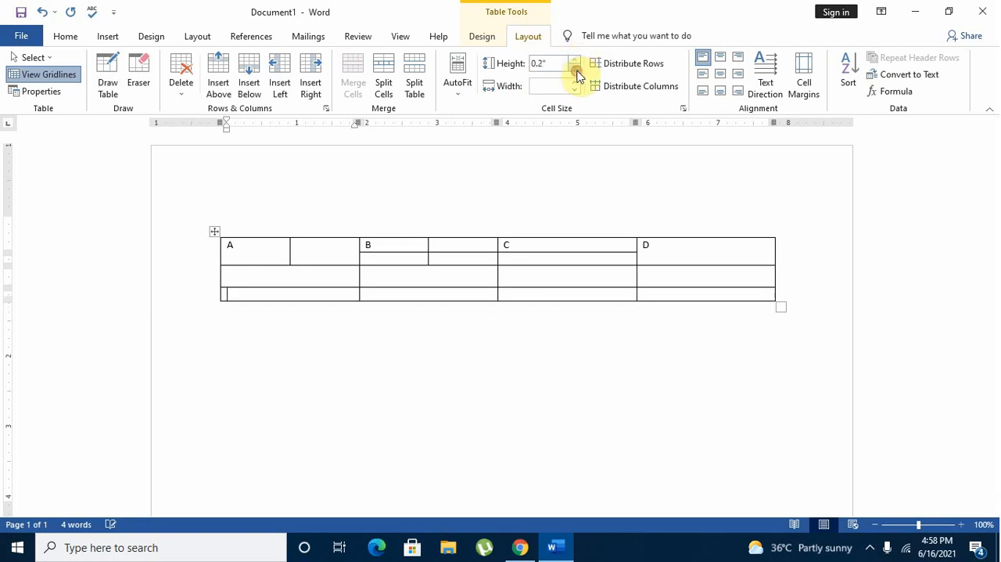
Try narrower and wider settings for the table's first column, then set its width to 1.1".
left_click(575, 89)
left_click(575, 90)
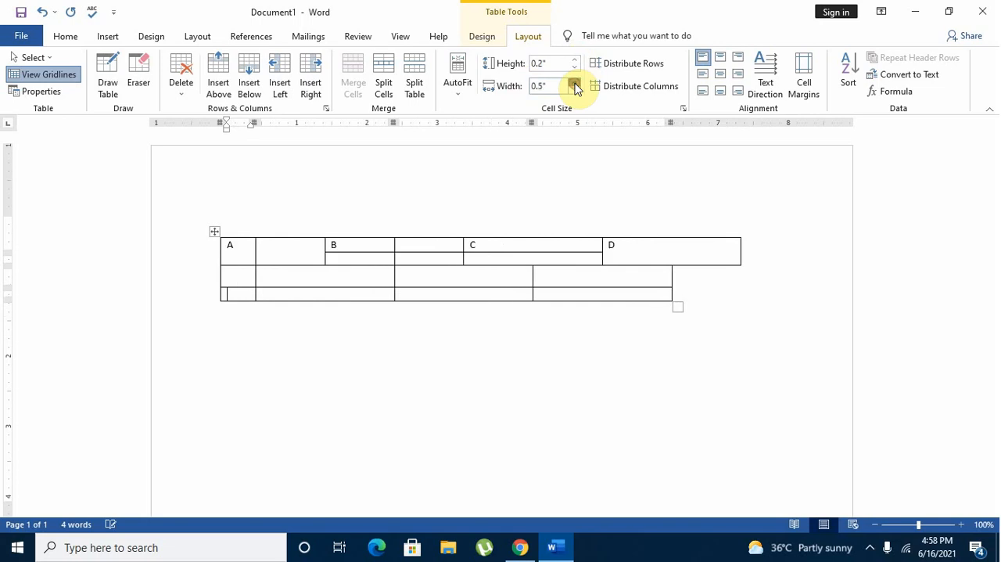
left_click(575, 89)
left_click(575, 89)
left_click(574, 85)
left_click(575, 85)
left_click(575, 84)
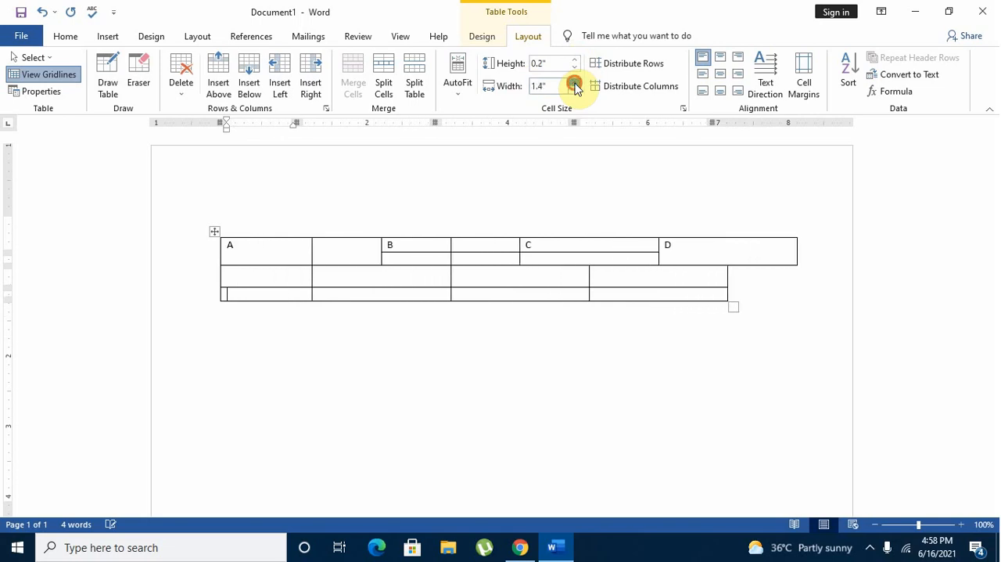
left_click(575, 85)
left_click(574, 85)
left_click(574, 92)
left_click(575, 91)
left_click(575, 91)
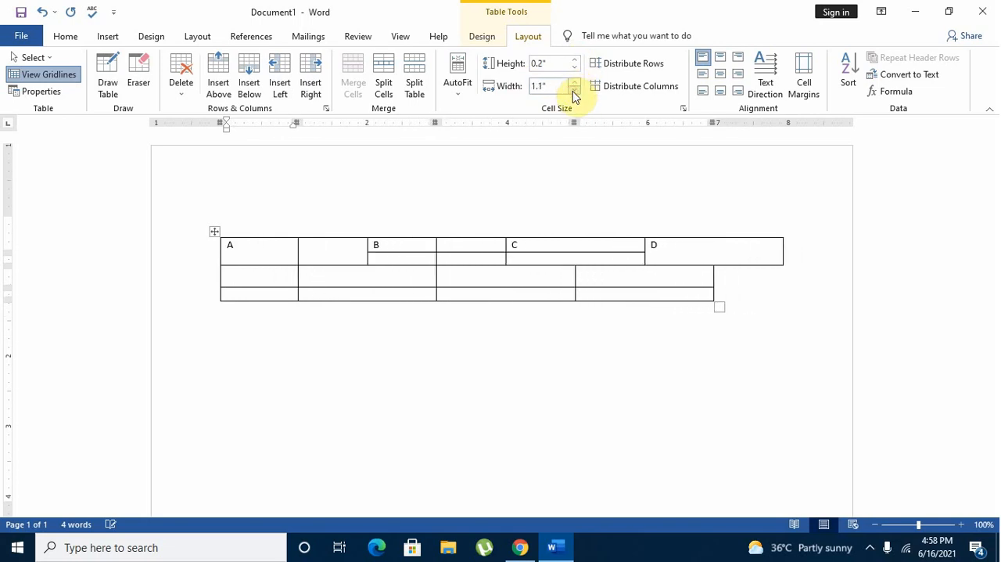
Center the text horizontally and vertically in the C cell and in the D cell.
left_click(543, 244)
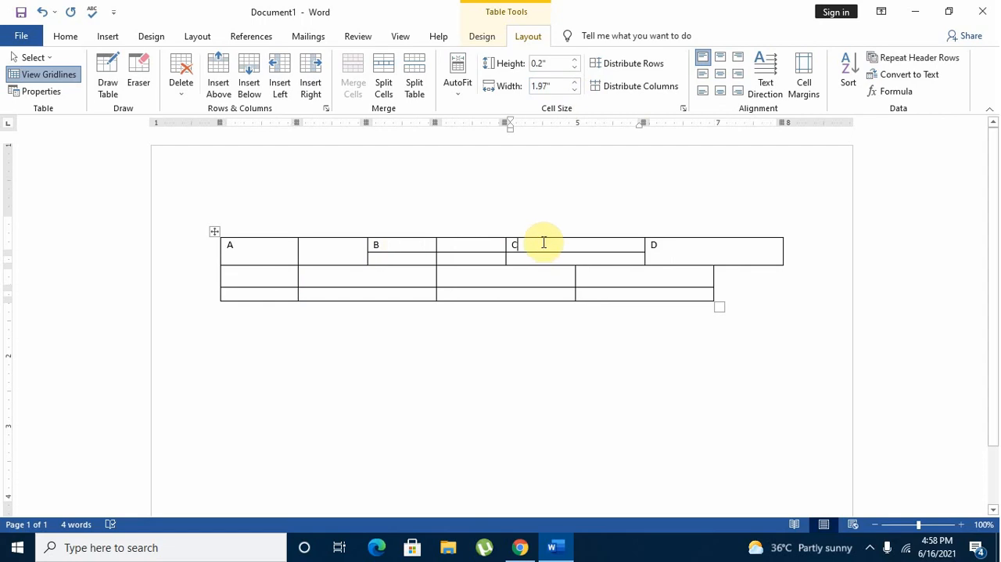
left_click(722, 79)
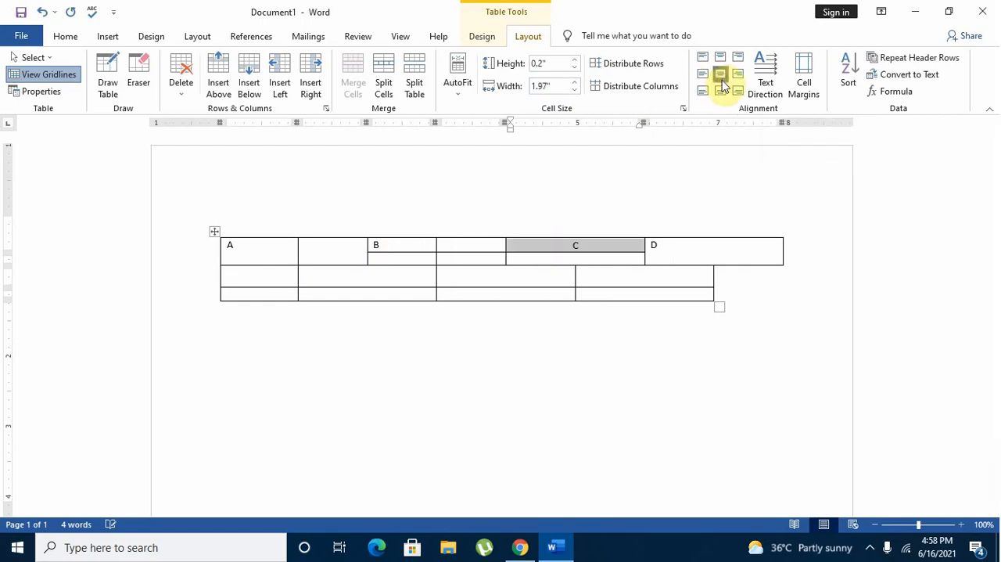
left_click(655, 236)
left_click(660, 246)
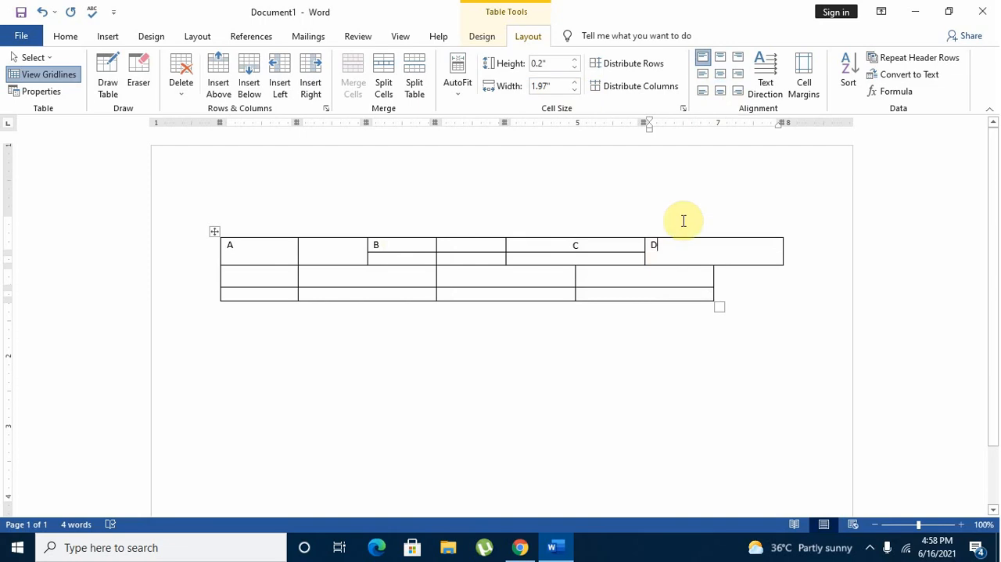
left_click(720, 76)
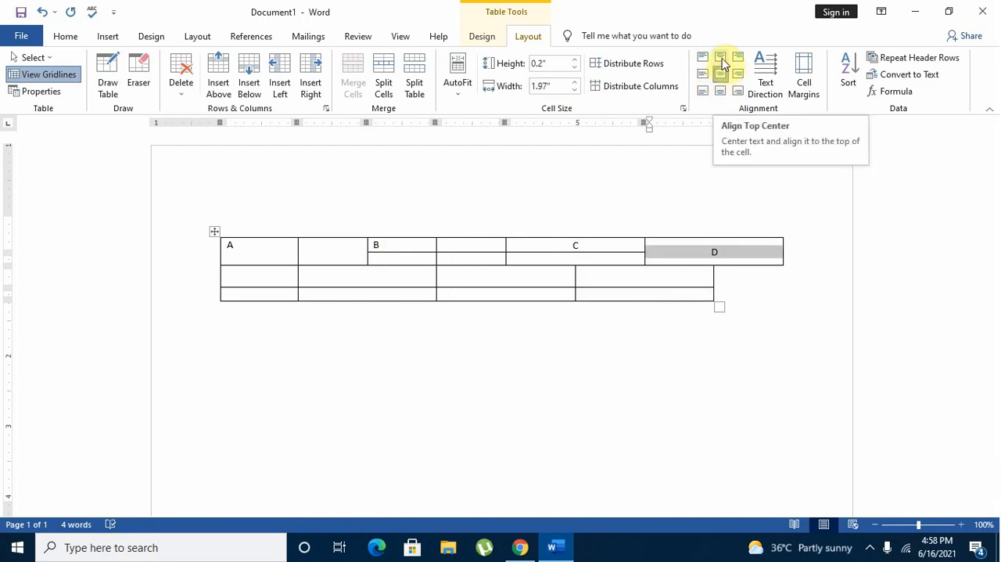
Try the top, right, bottom and left alignments on the D cell, then return it to Align Center.
left_click(721, 61)
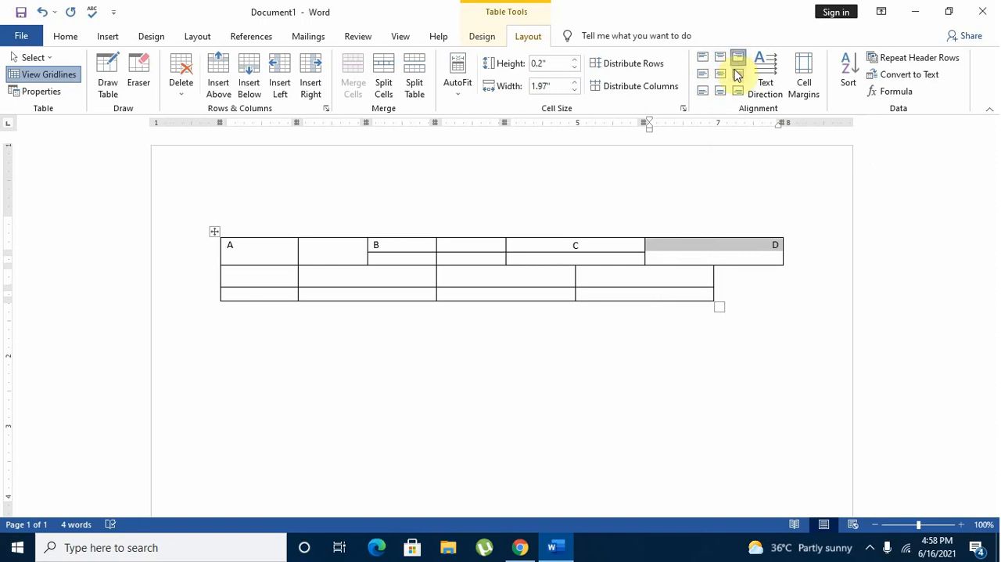
left_click(736, 75)
left_click(736, 93)
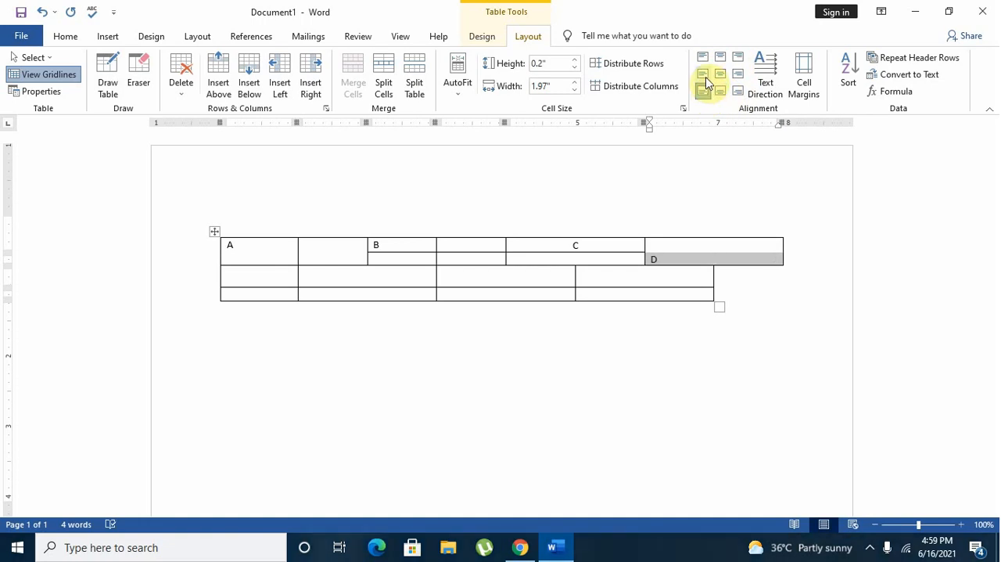
left_click(703, 74)
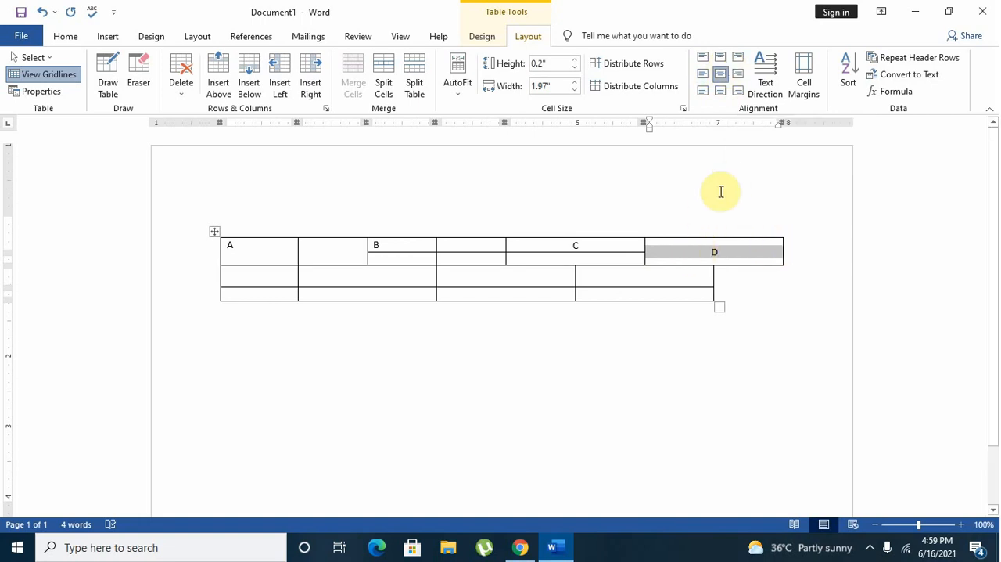
Replace the text D in the last cell of the first row with TABLE.
left_click(725, 255)
double_click(712, 254)
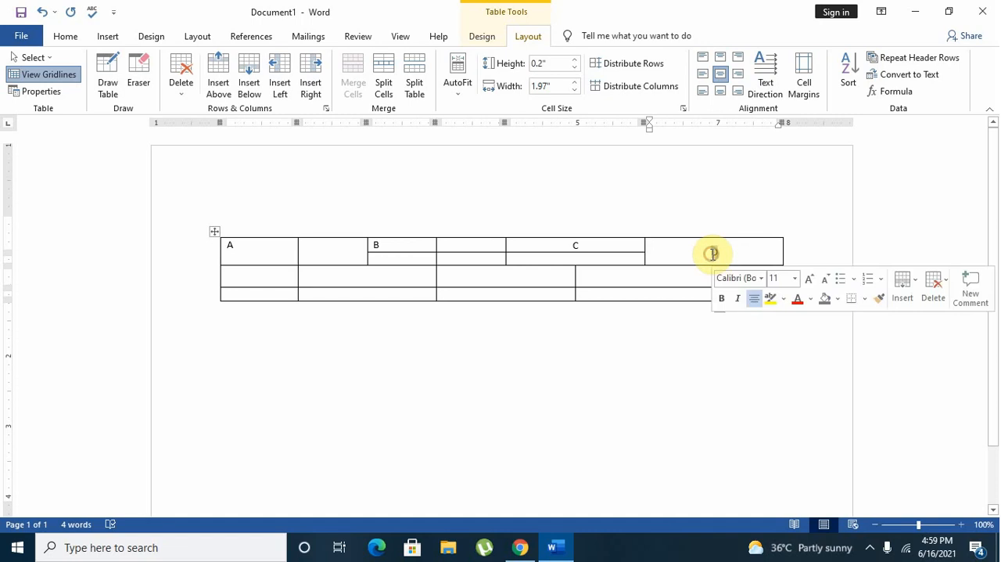
key("BackSpace")
type("TABLE")
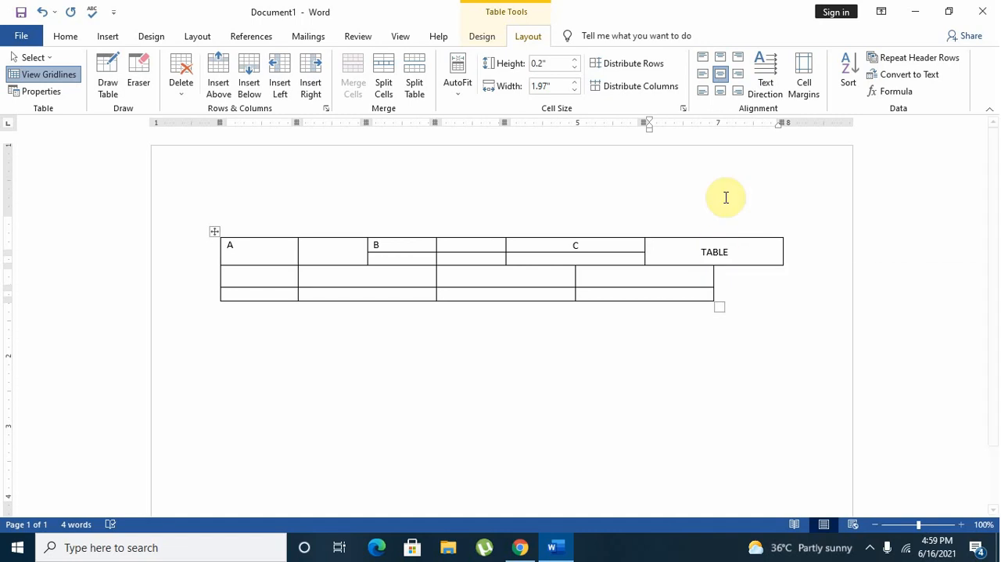
Try different cell alignments on the TABLE text, including center right, top center and bottom left, then restore Align Center.
left_click(738, 78)
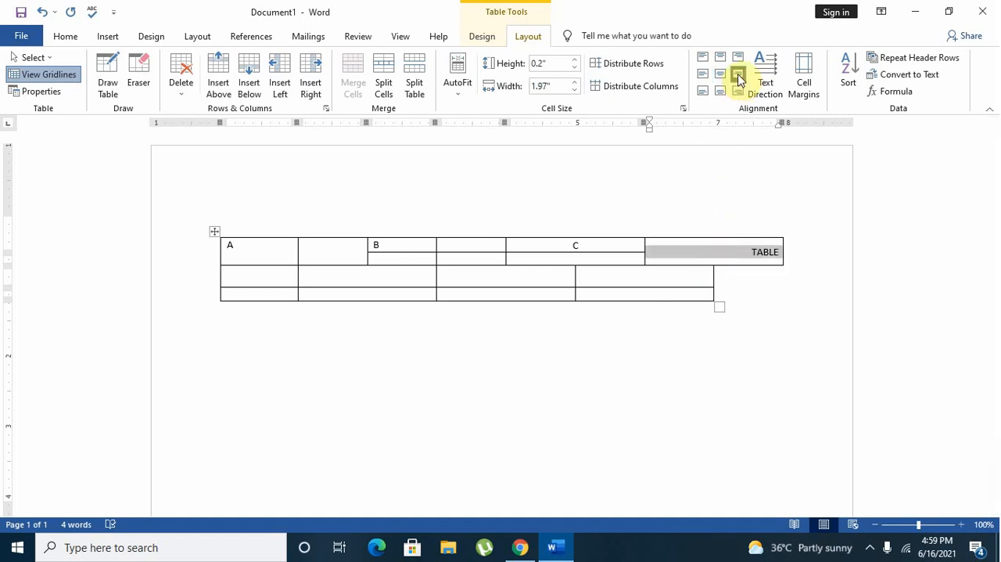
left_click(738, 66)
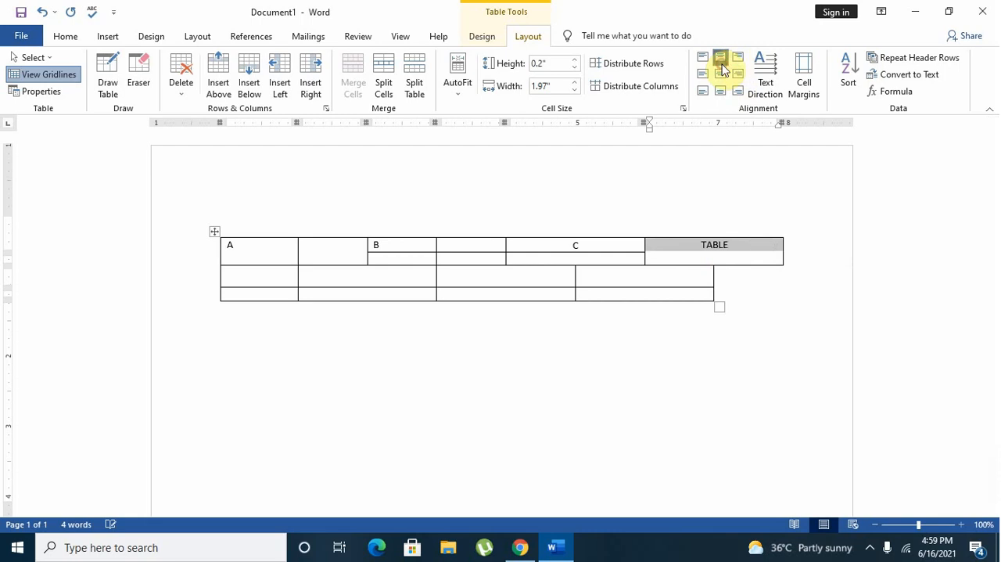
left_click(721, 76)
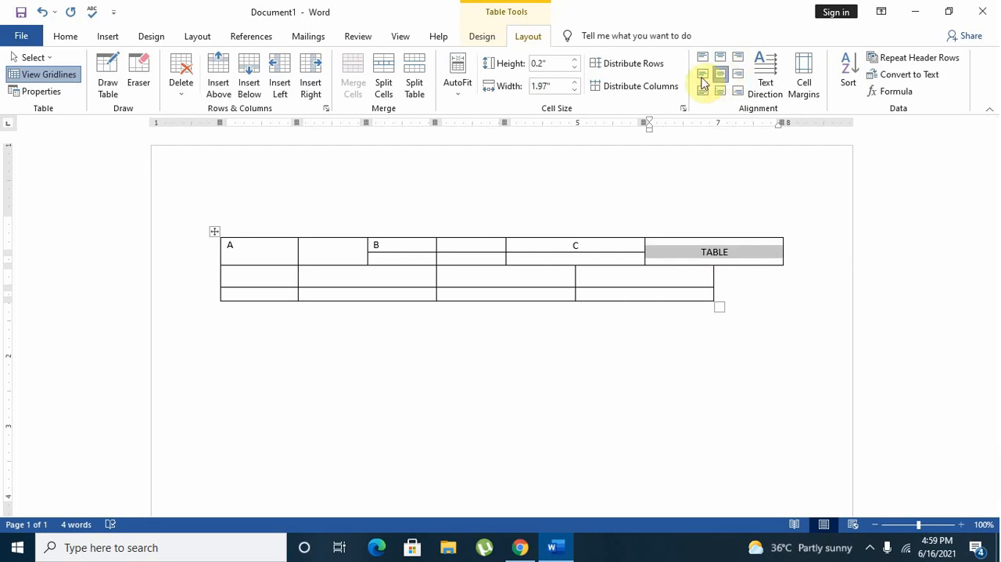
left_click(703, 74)
left_click(702, 57)
left_click(704, 90)
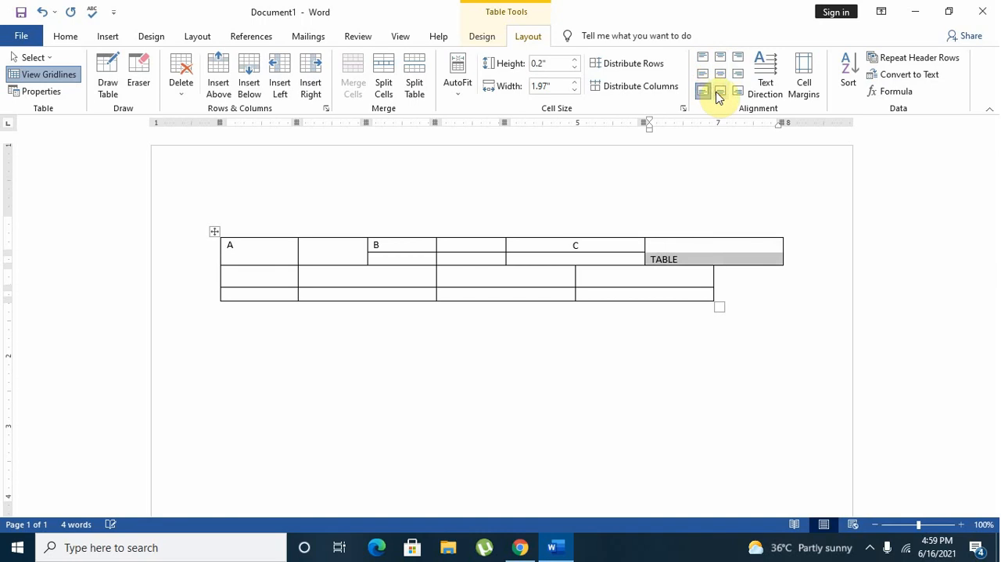
left_click(719, 90)
left_click(720, 75)
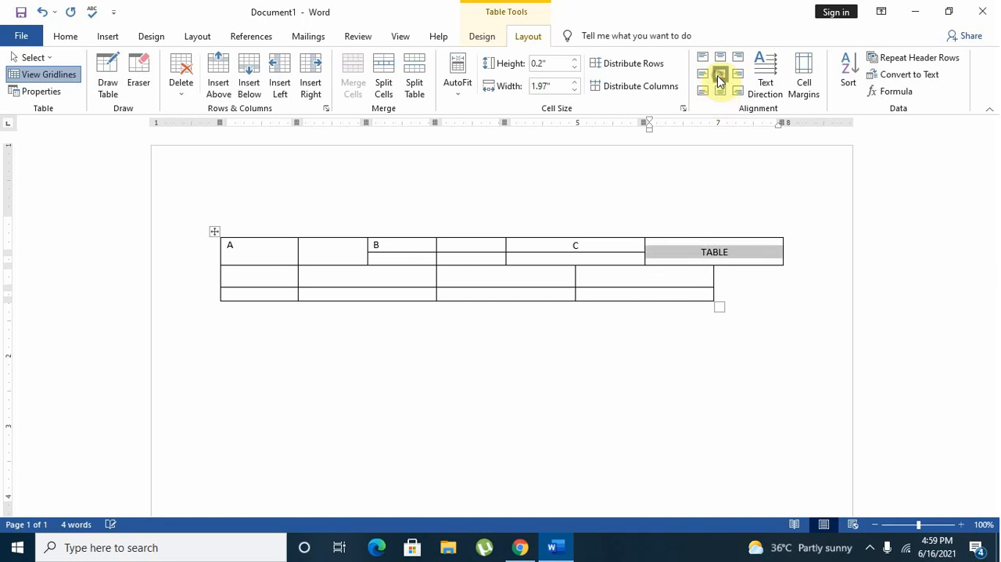
Cycle the TABLE cell's text direction through both vertical orientations and back to horizontal.
left_click(766, 78)
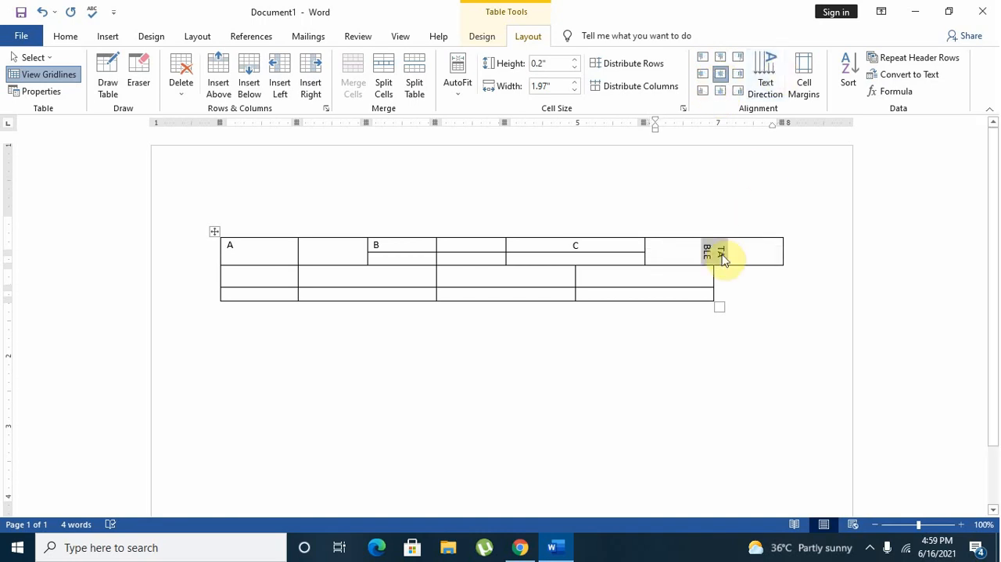
left_click(770, 86)
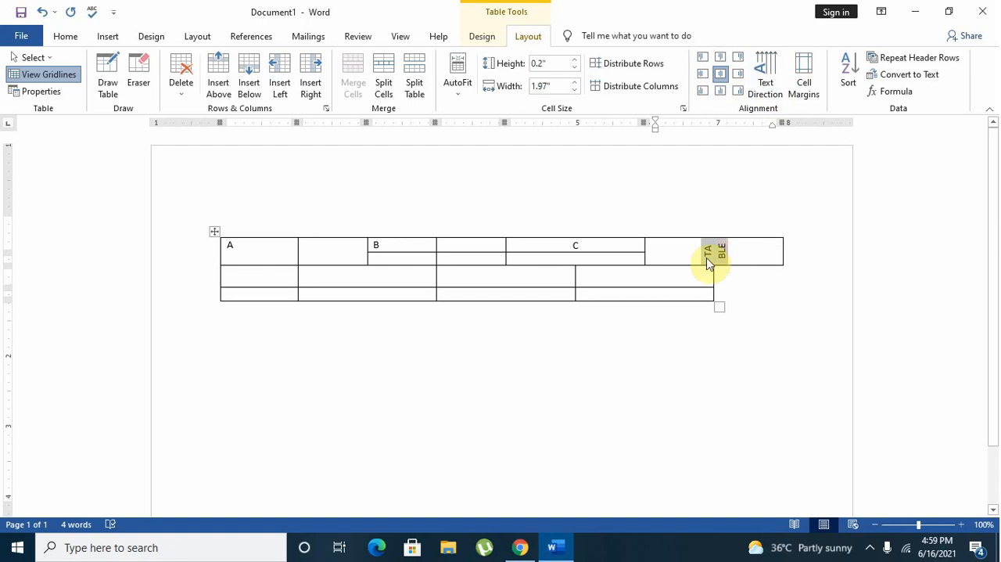
left_click(770, 93)
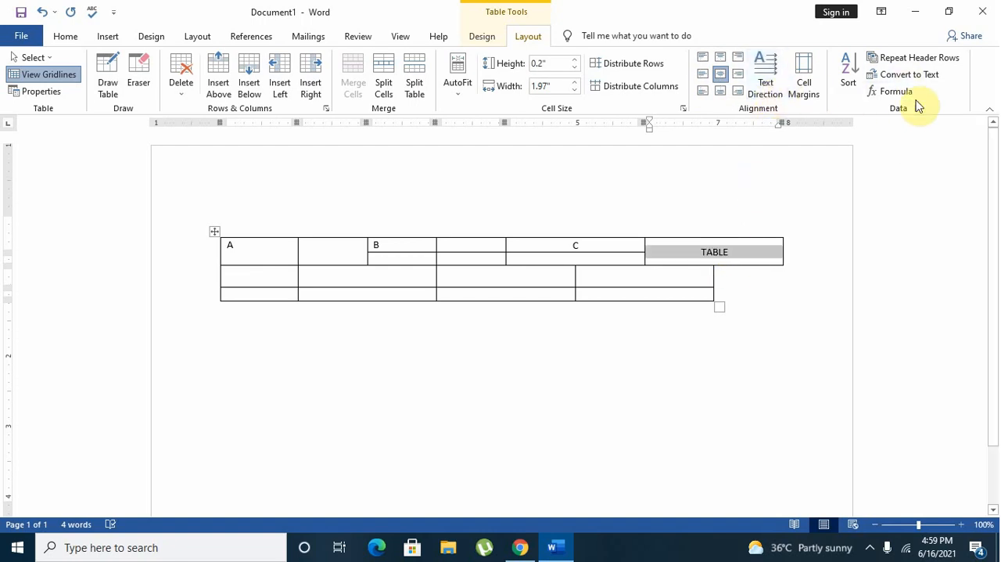
Set the default cell margins to 0.06" at the top and 0.15" on the left, and increase the bottom margin.
left_click(811, 78)
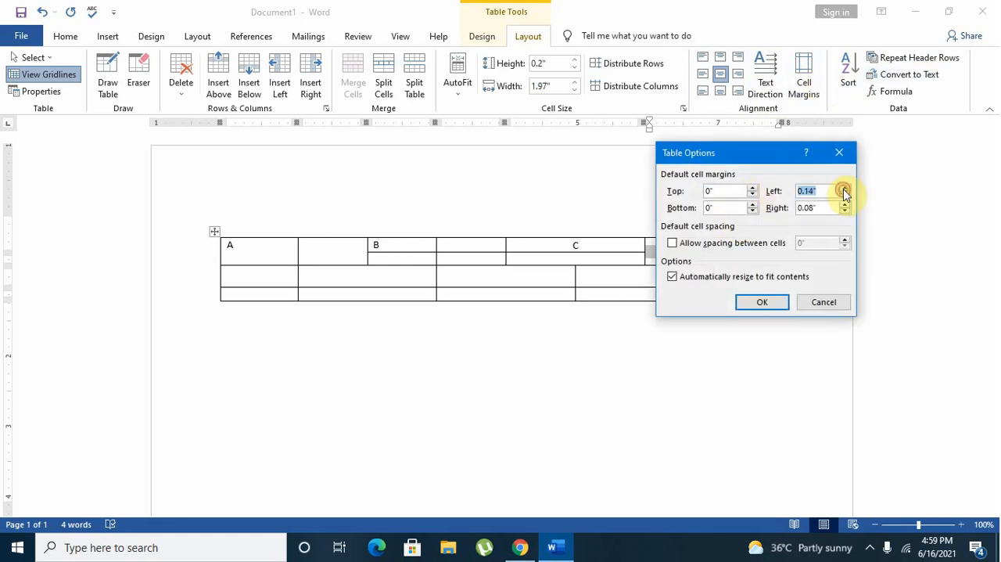
left_click(844, 188)
left_click(753, 188)
left_click(753, 188)
left_click(753, 188)
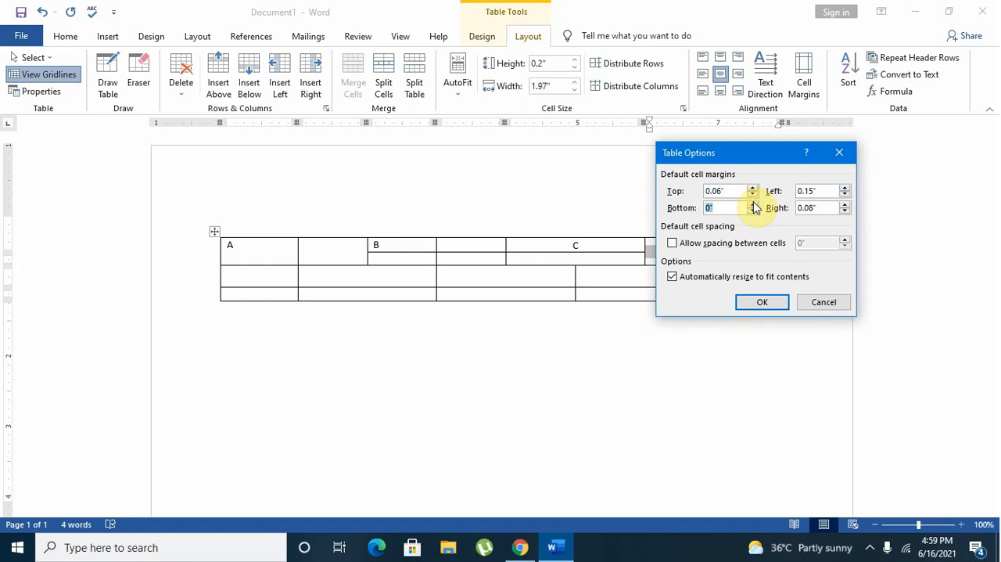
left_click(762, 301)
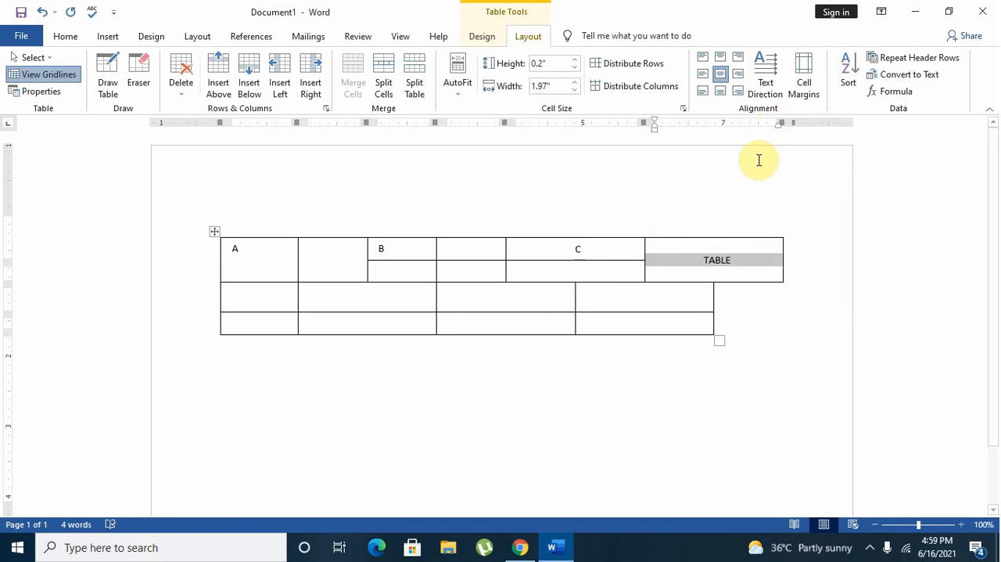
Check the table's default cell margins without changing them, and undo the last margin change.
left_click(796, 95)
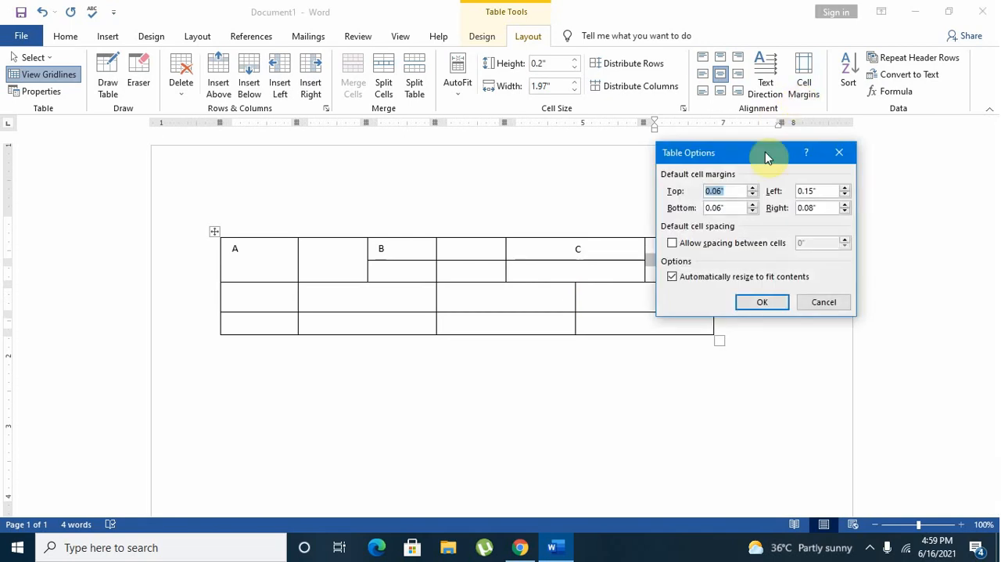
left_click(809, 302)
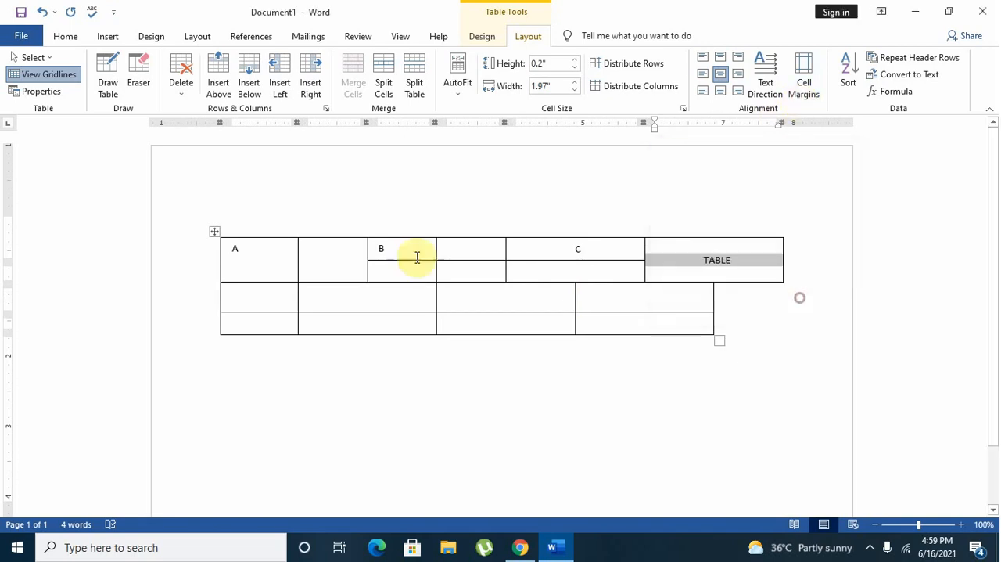
left_click(41, 12)
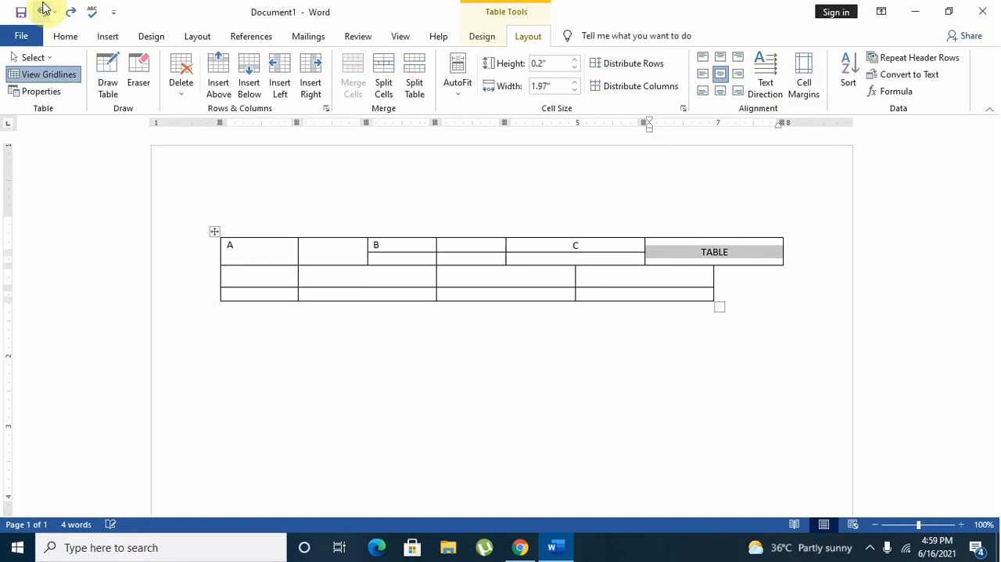
Convert the whole table to text, and undo the conversion.
left_click(284, 252)
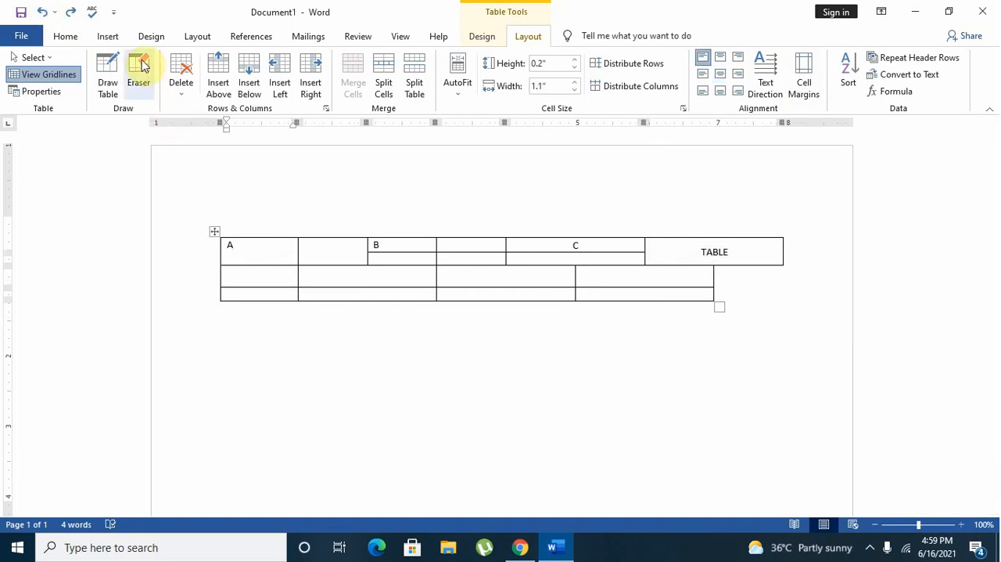
left_click(921, 77)
left_click(490, 315)
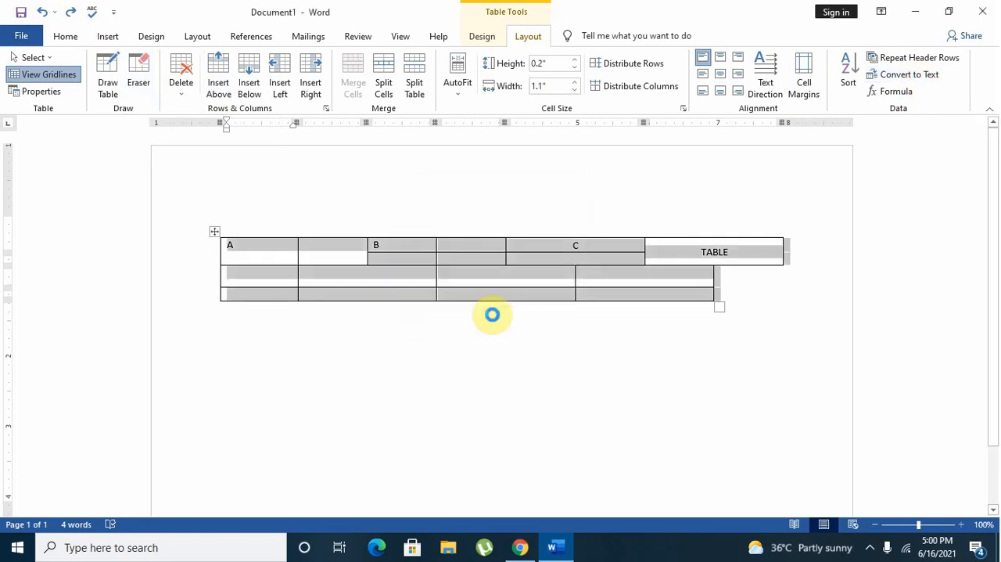
left_click(492, 316)
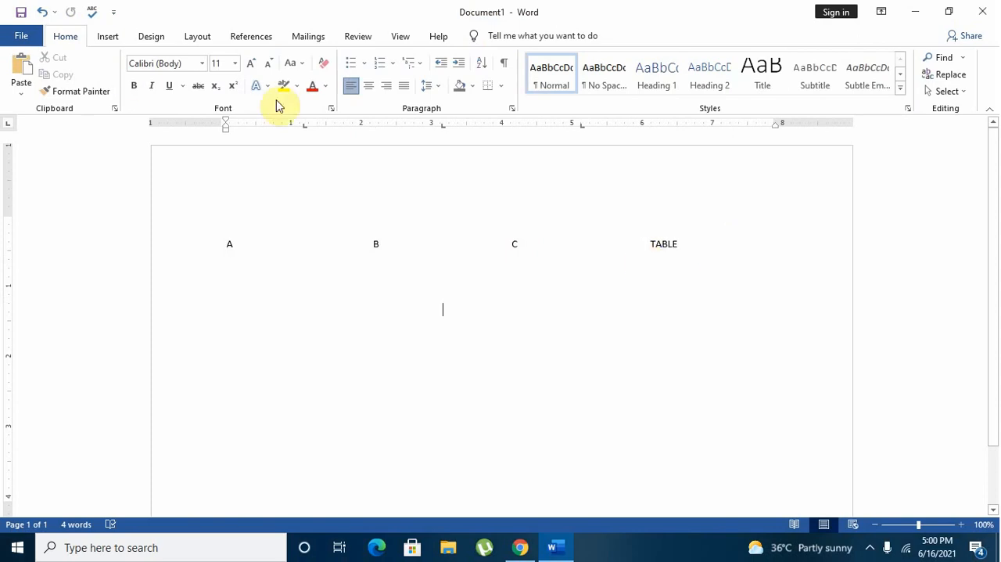
left_click(41, 11)
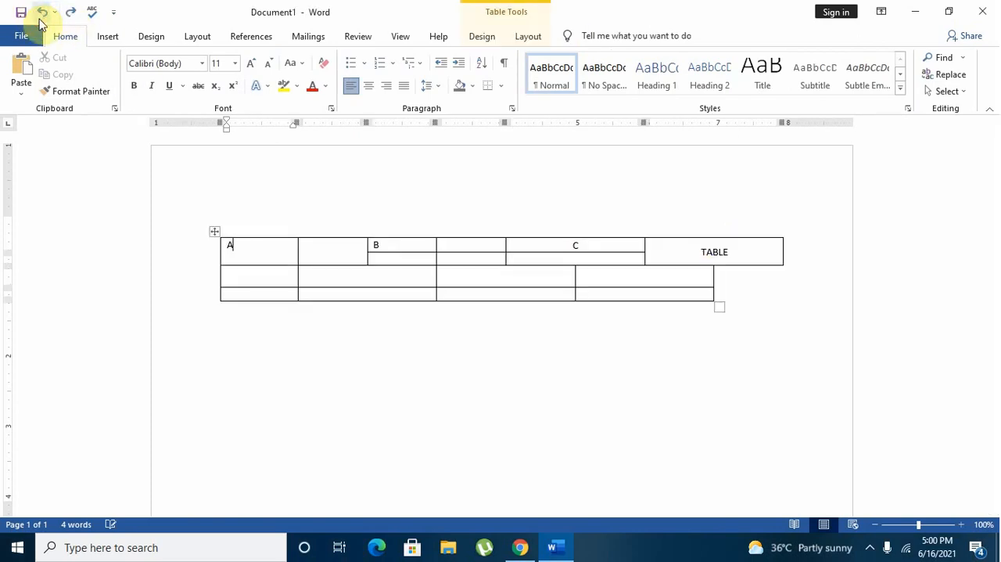
Delete the entire table and insert a new one with three columns and three rows.
left_click(528, 37)
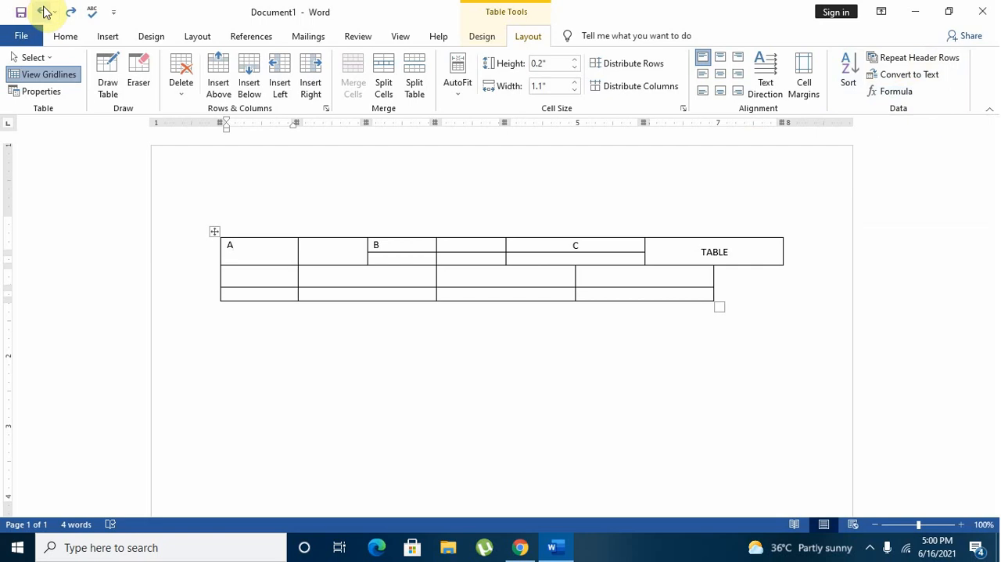
left_click(180, 86)
left_click(205, 161)
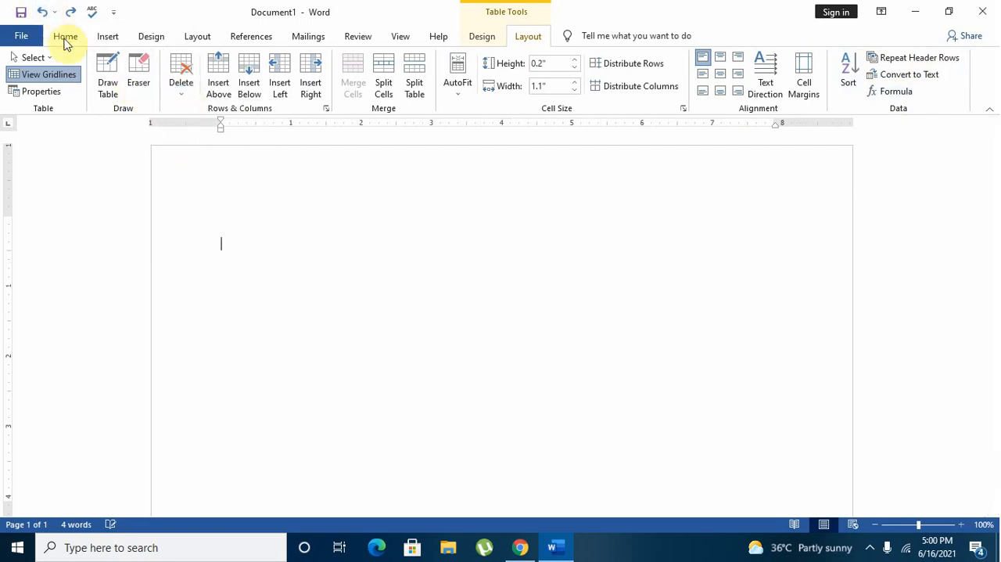
left_click(106, 37)
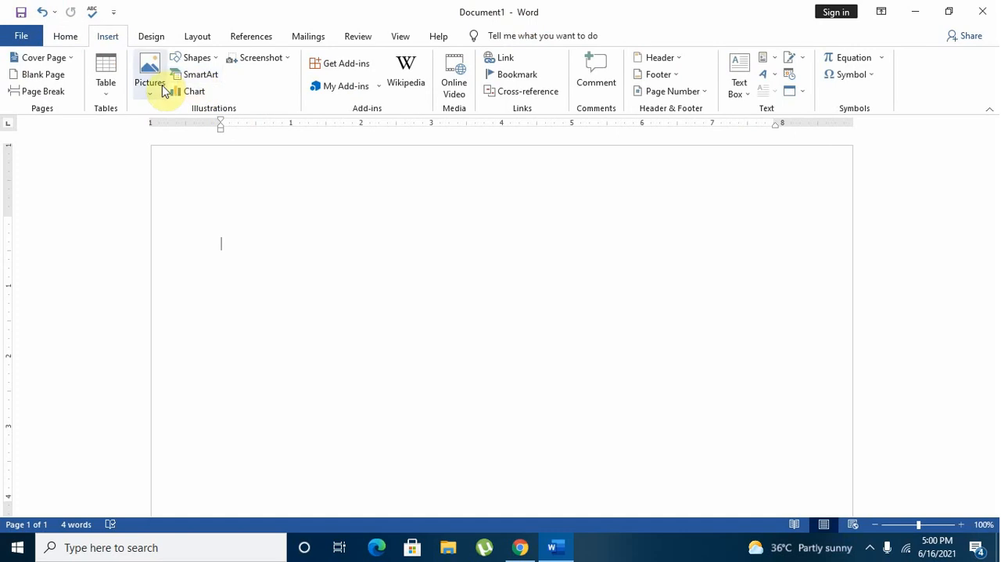
left_click(110, 90)
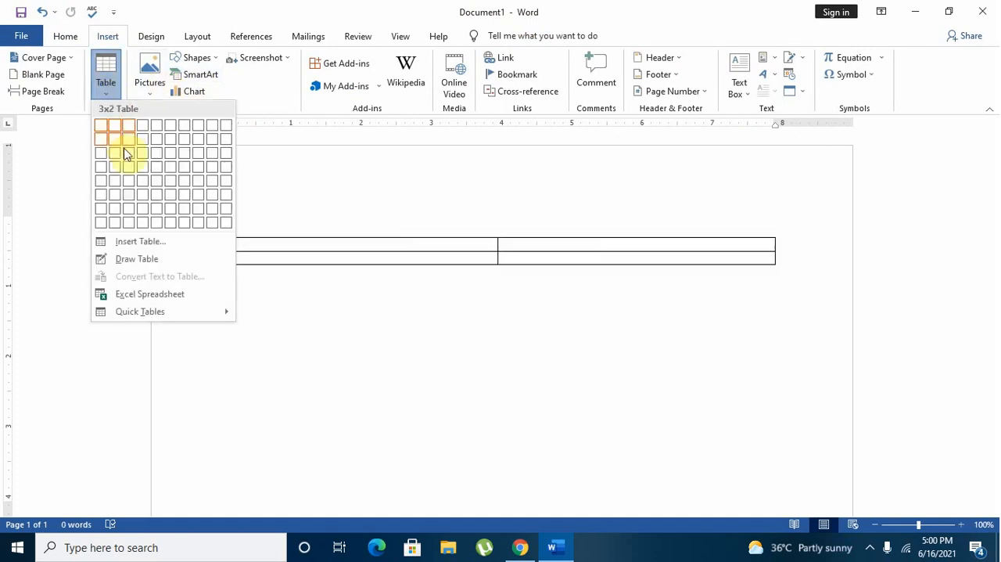
left_click(125, 158)
Fill the three cells of the table's first row with A, B and C.
left_click(324, 250)
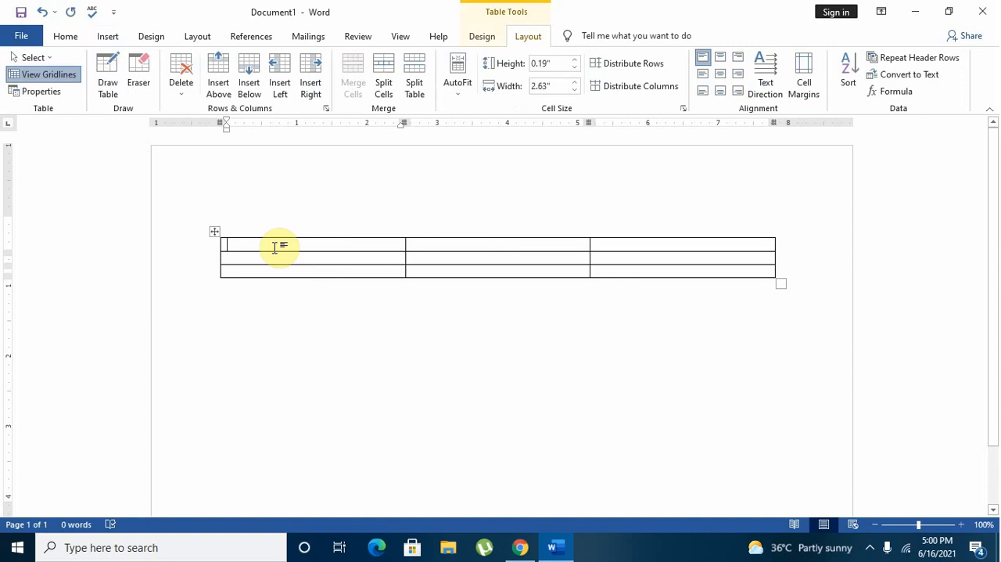
type("A")
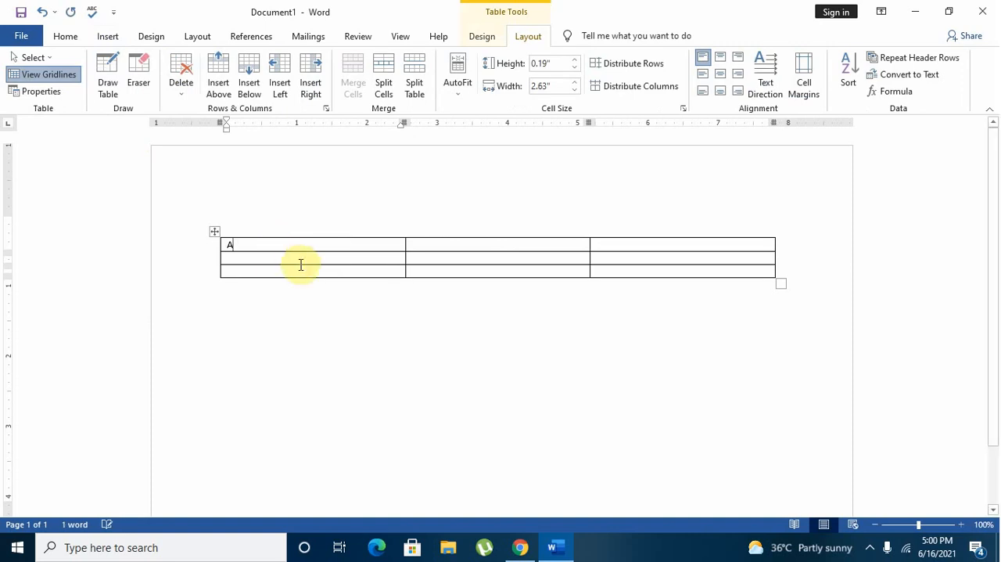
left_click(475, 248)
type("B")
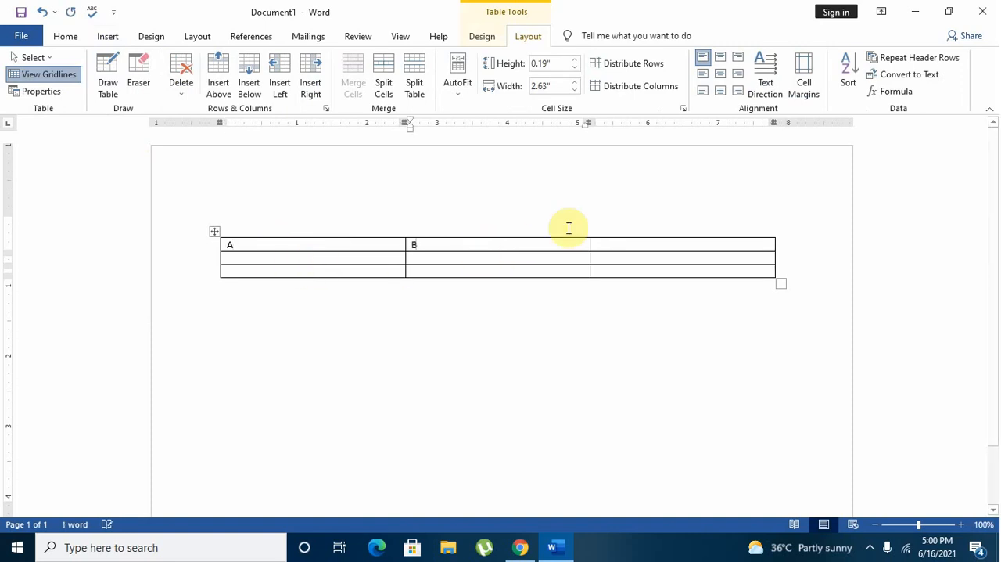
left_click(602, 234)
left_click(610, 246)
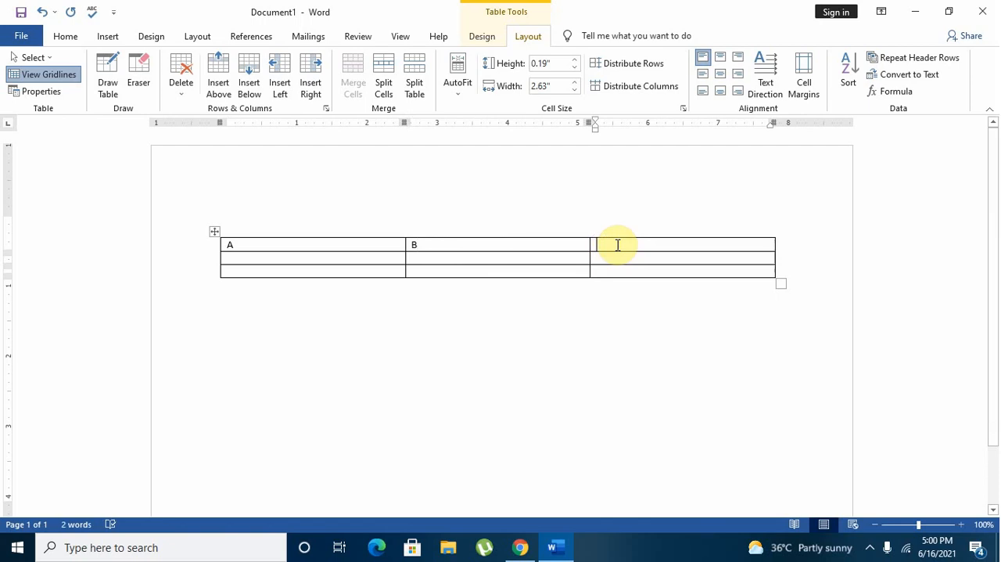
type("C")
Fill the first column under A with 1, 3, 5 and 2, adding two rows below for the last two values.
left_click(345, 261)
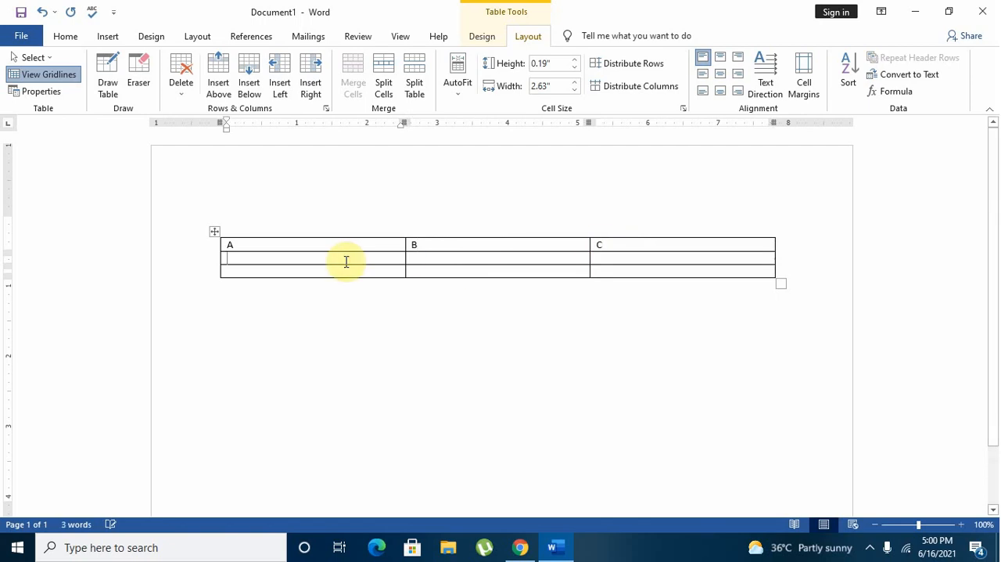
type("1")
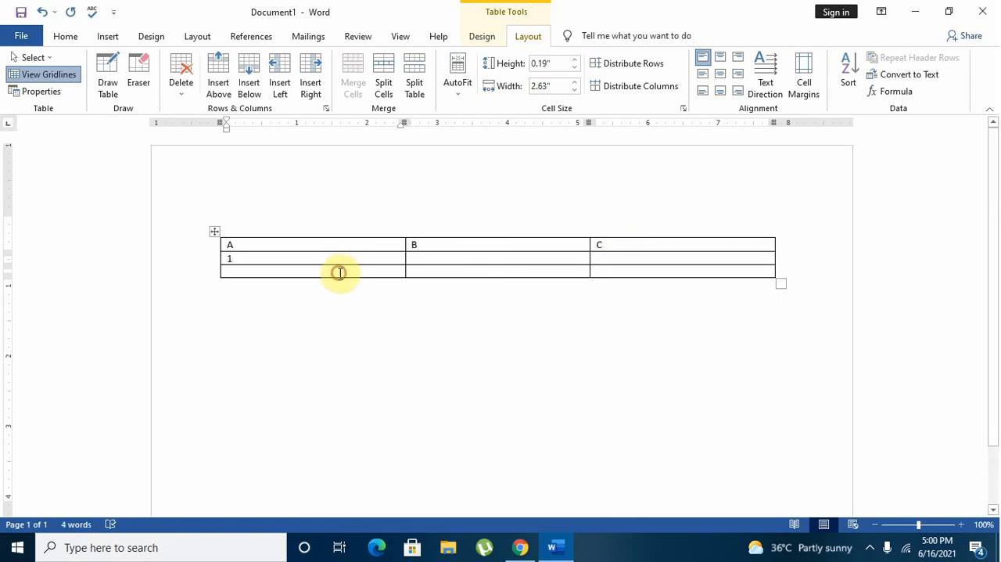
type("3")
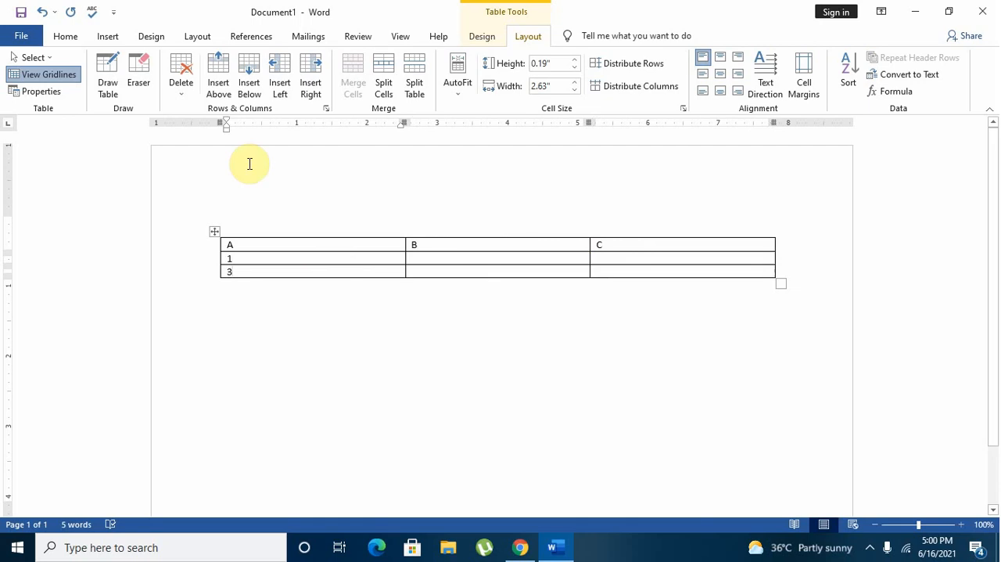
left_click(245, 96)
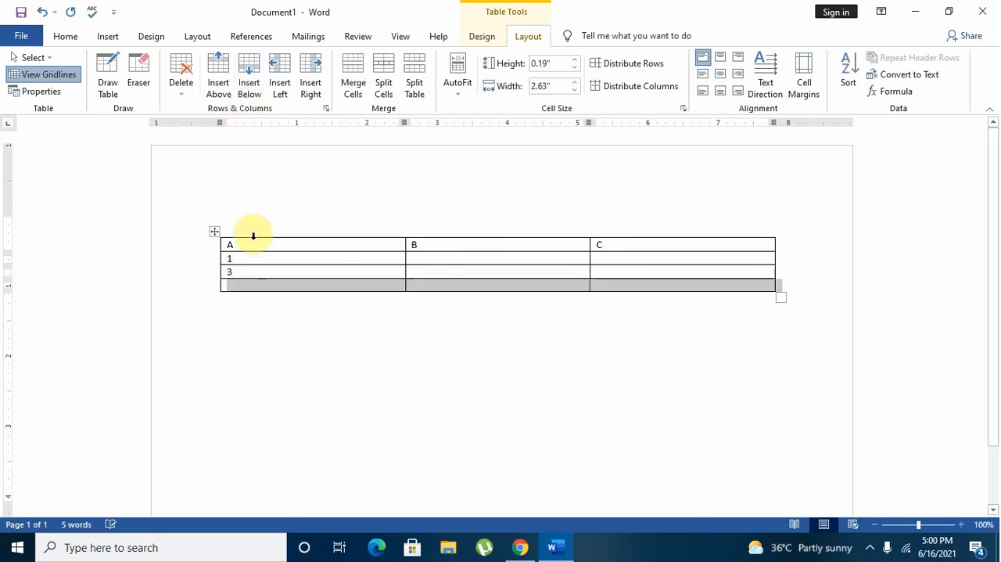
left_click(245, 283)
type("5")
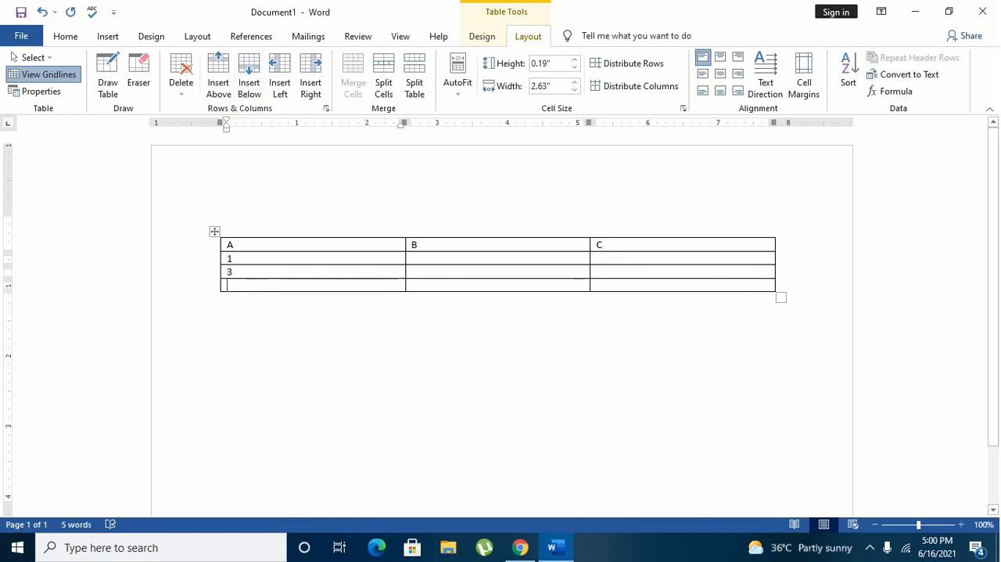
left_click(256, 98)
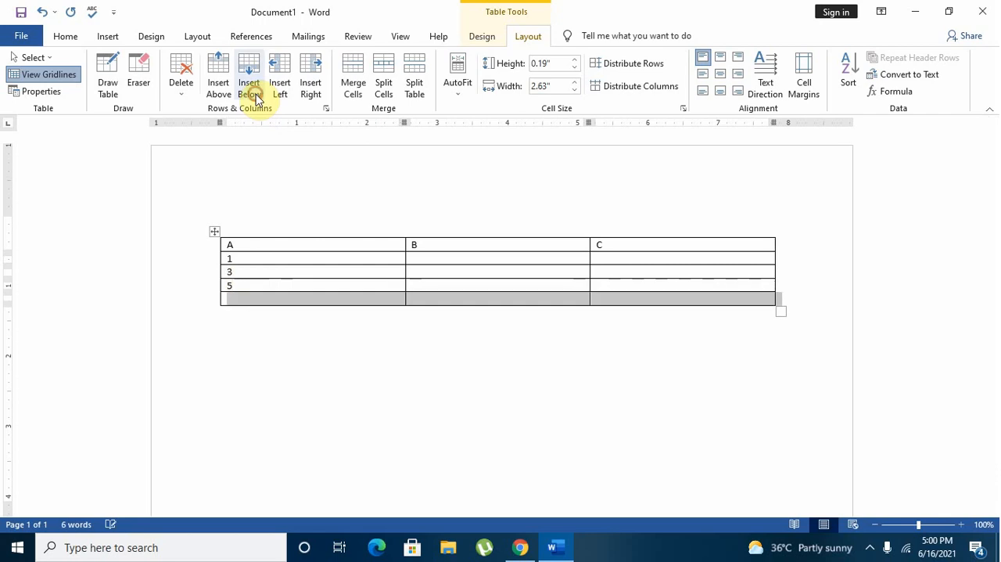
left_click(259, 297)
type("2")
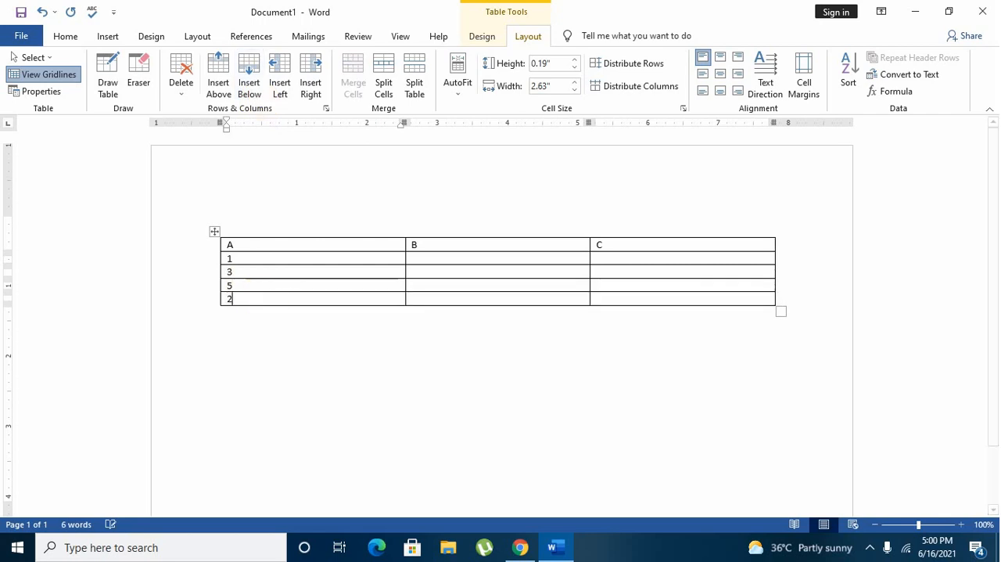
Replace the 5 in the first column with 4.
left_click(256, 259)
left_click(236, 285)
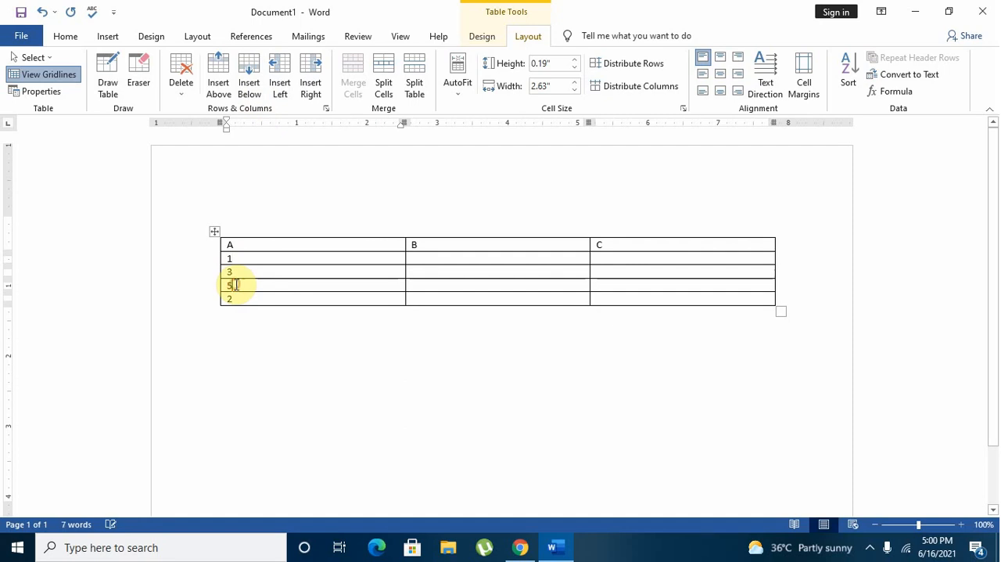
key("BackSpace")
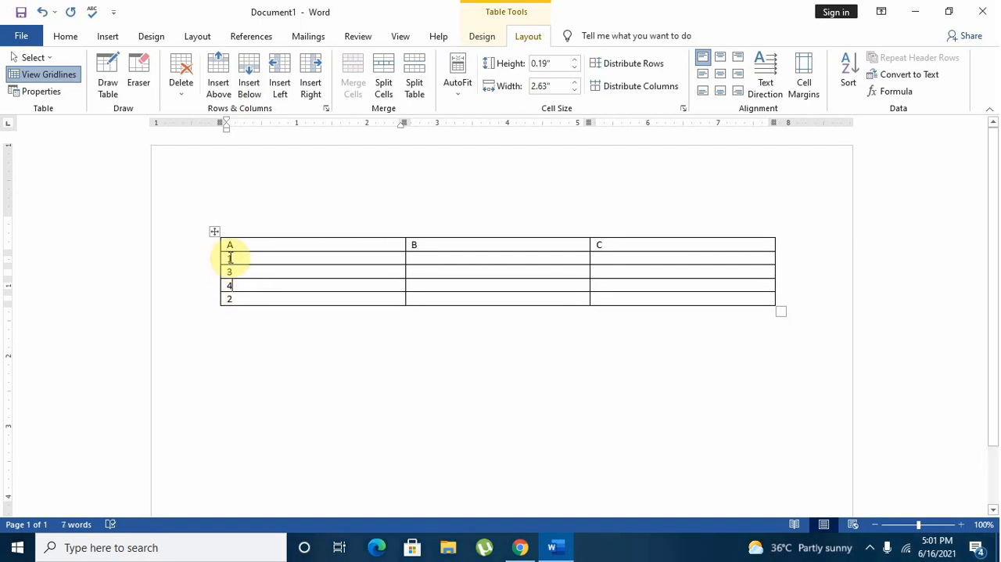
Sort the four number rows under A by number in ascending order, with no header row.
left_click_drag(228, 259, 246, 293)
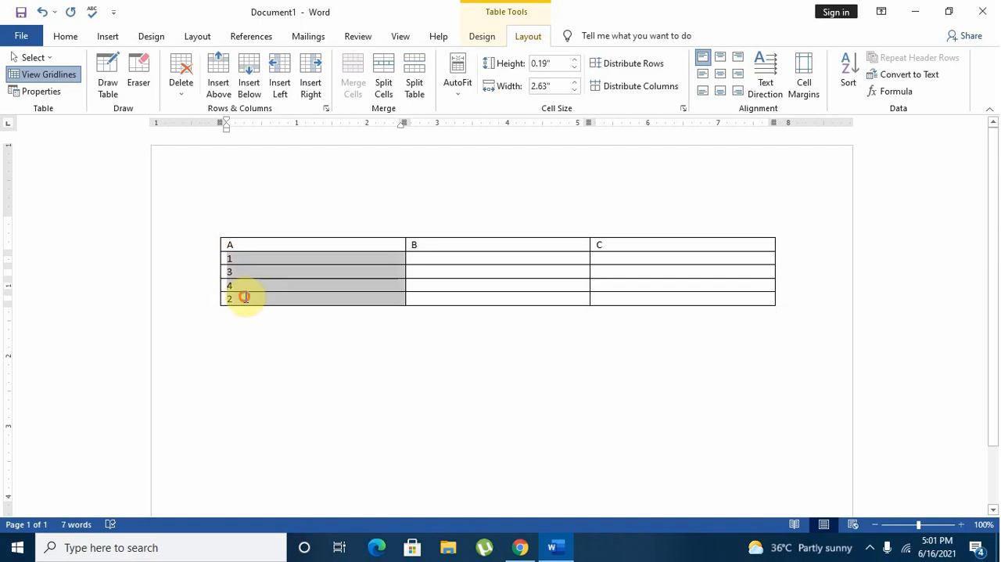
left_click(854, 84)
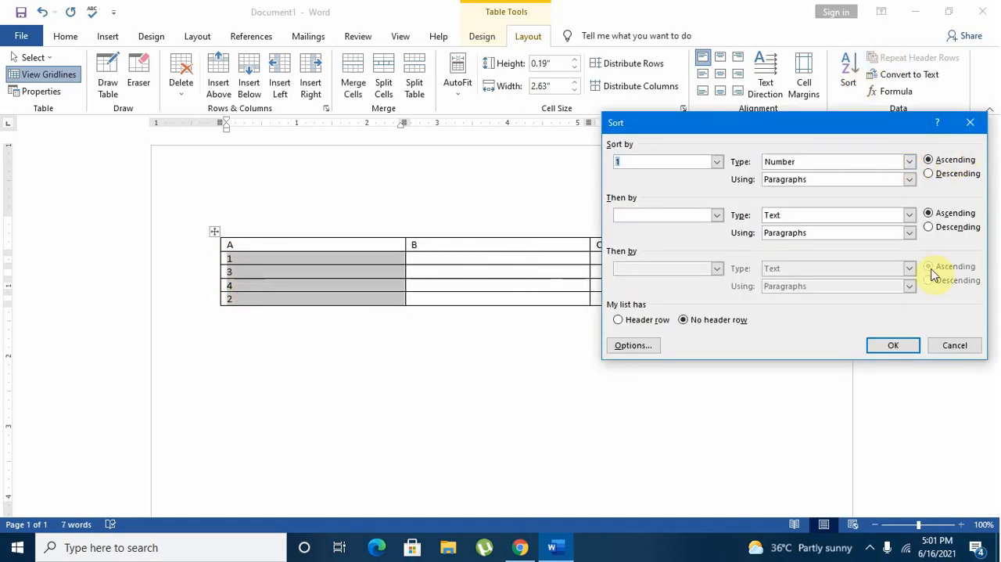
left_click(881, 352)
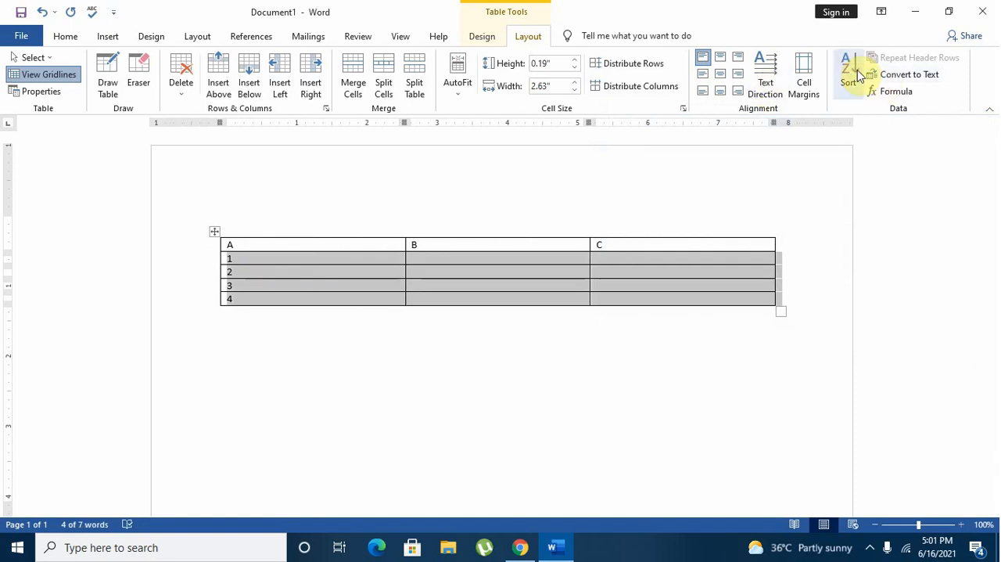
Set the table's alignment to Center in its table properties.
left_click(574, 274)
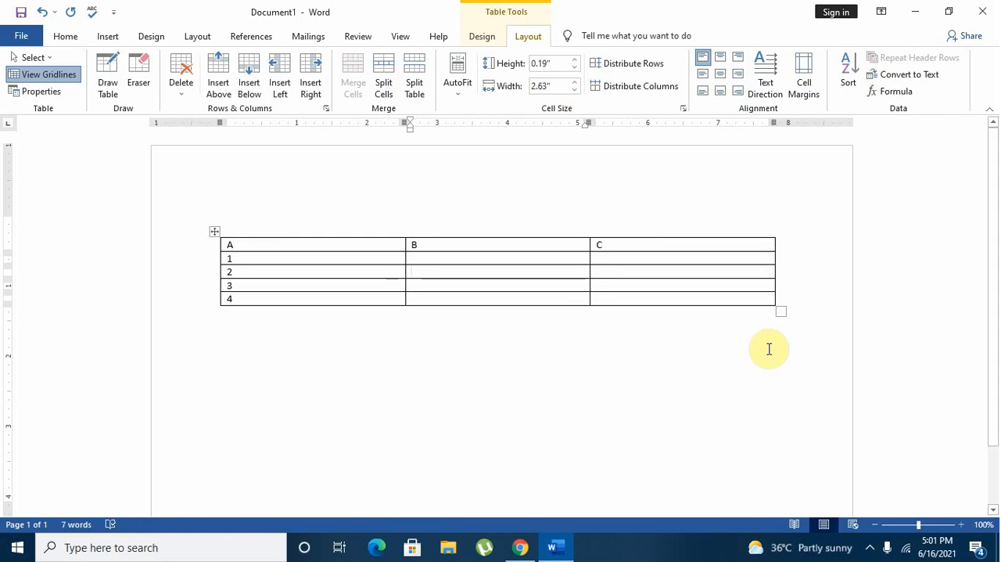
left_click(772, 276)
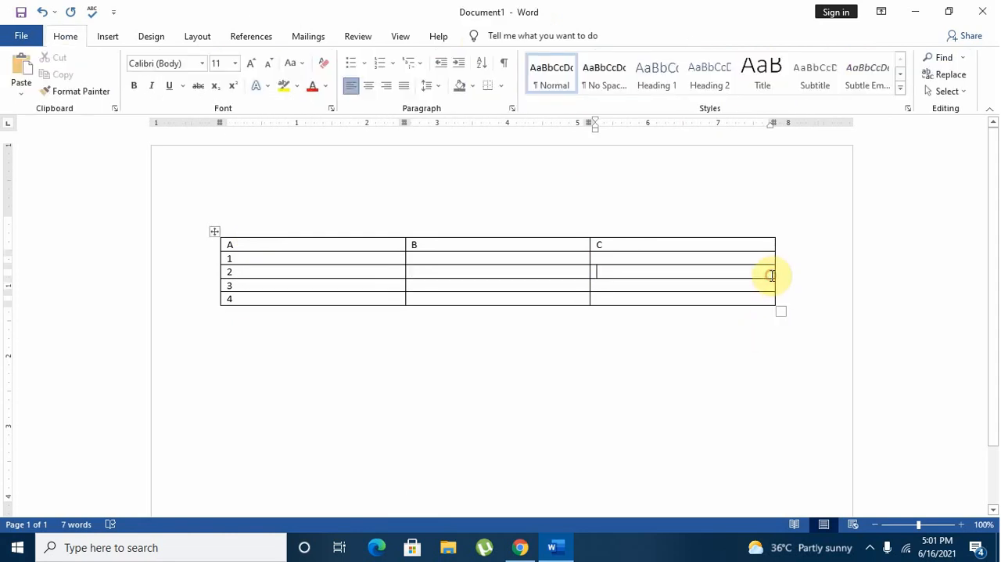
left_click(36, 91)
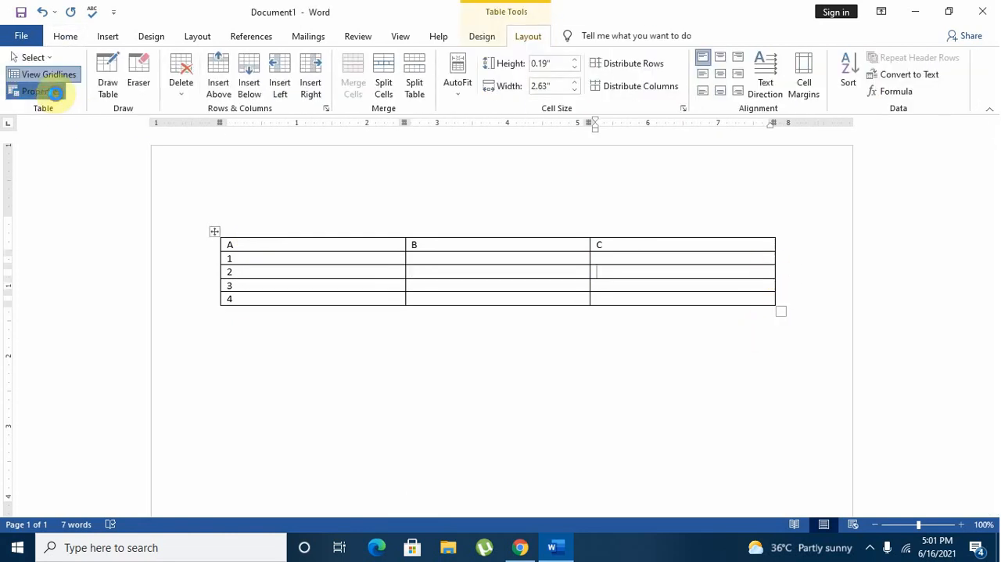
left_click(431, 217)
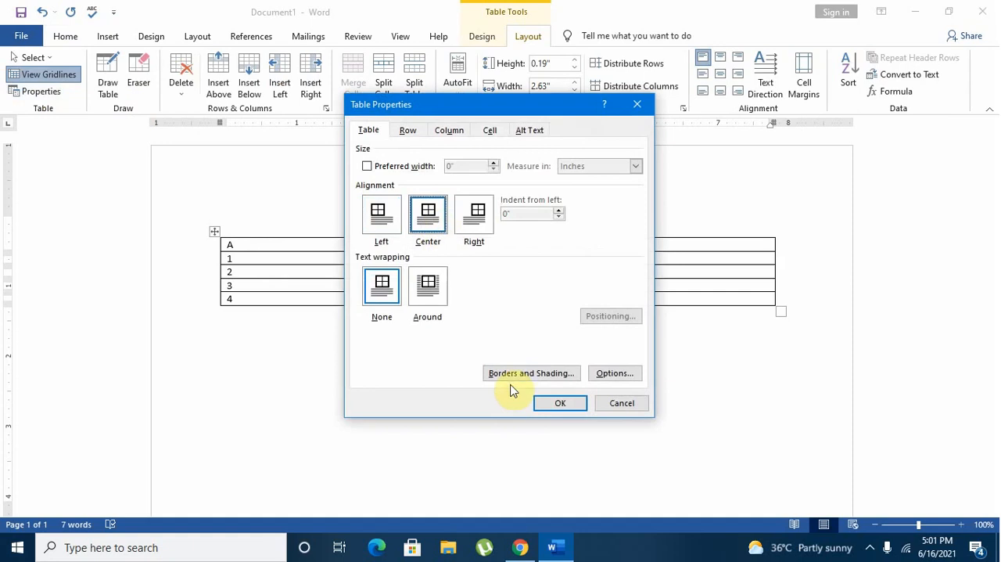
left_click(546, 402)
Turn off the table gridlines view and set the table's alignment to Right in its table properties.
left_click(35, 73)
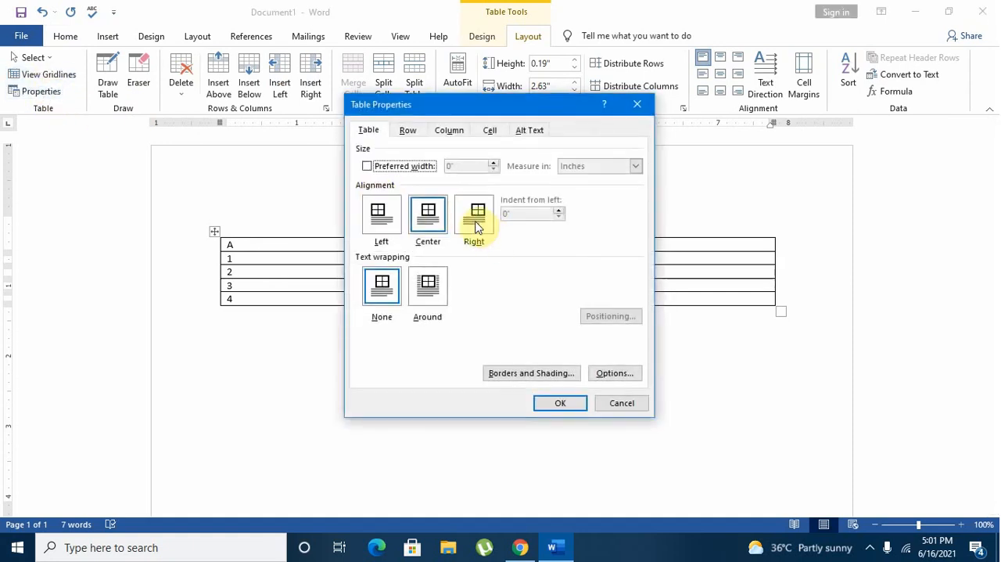
left_click(475, 219)
left_click(557, 402)
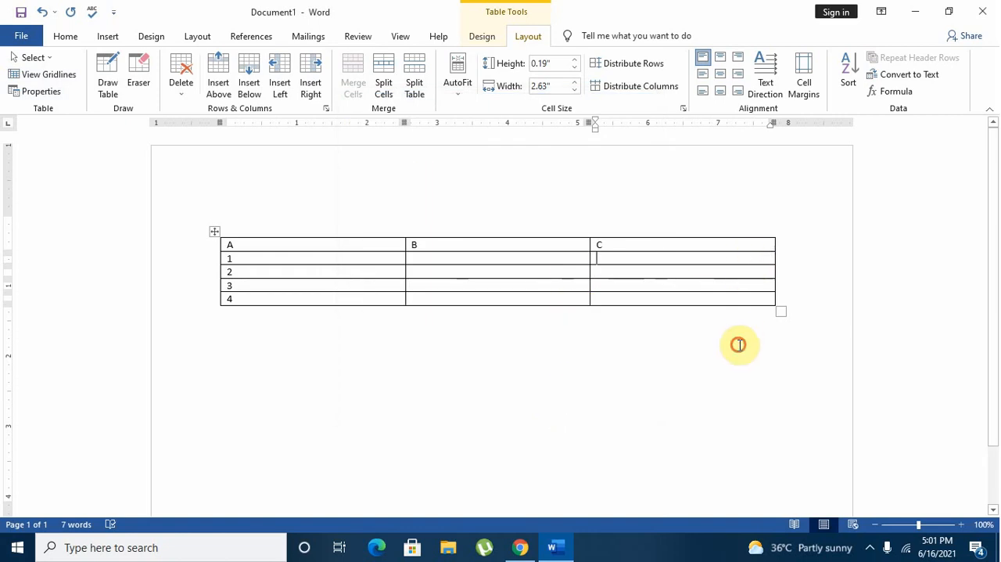
left_click(806, 248)
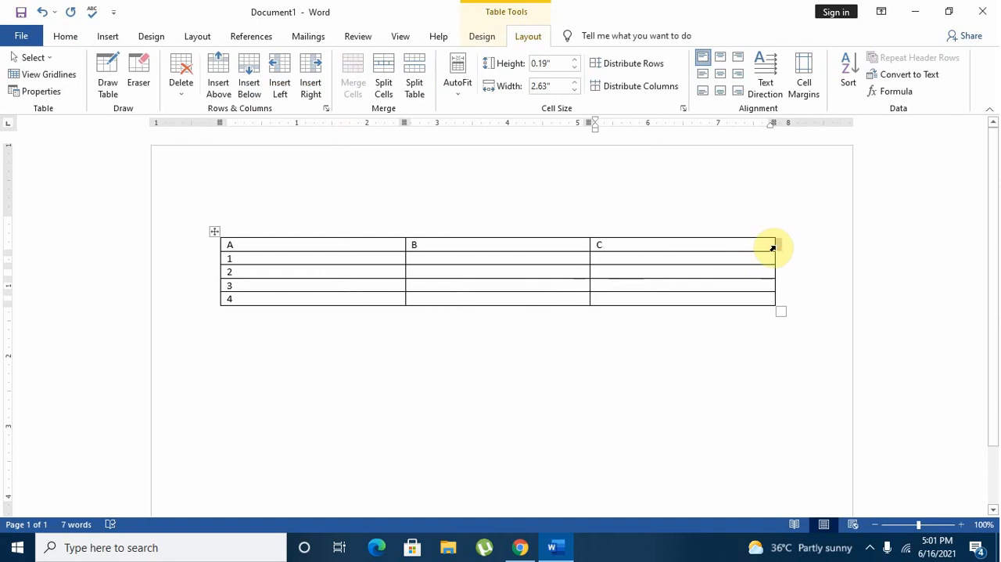
left_click(772, 249)
mouse_move(774, 249)
left_mouse_down()
mouse_move(599, 248)
mouse_move(777, 260)
left_mouse_up()
left_click(771, 335)
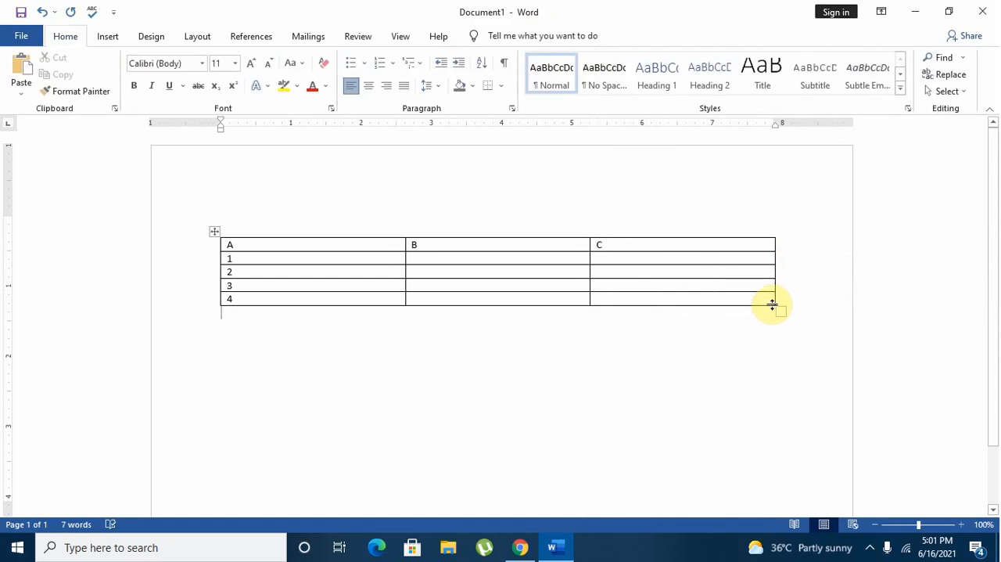
Move the table down and over to the page's left edge, and narrow column C to about 1.2 inches.
left_click(214, 231)
left_click_drag(214, 272, 148, 321)
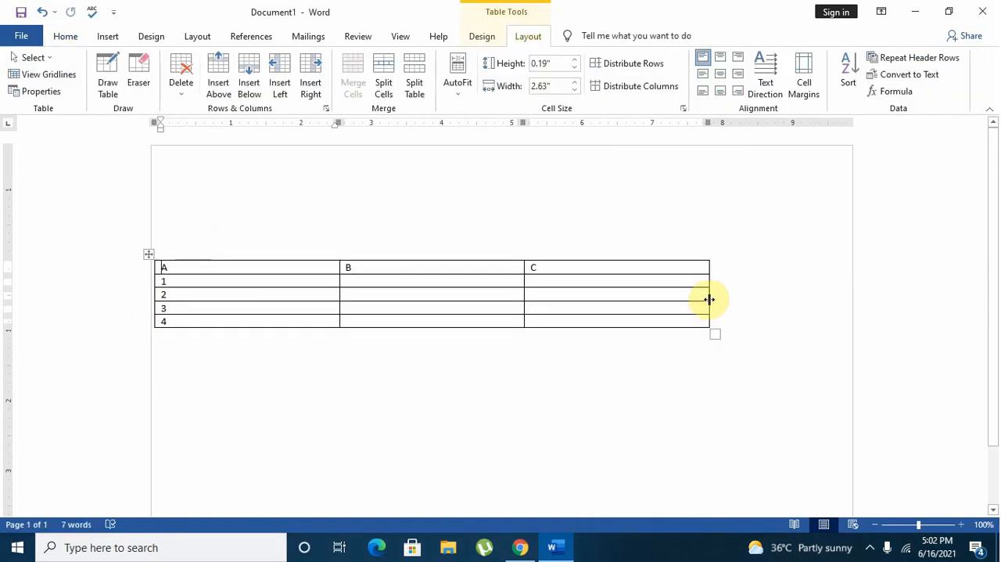
left_click_drag(710, 299, 607, 313)
Set the narrowed table's alignment to Right in its table properties.
left_click(36, 91)
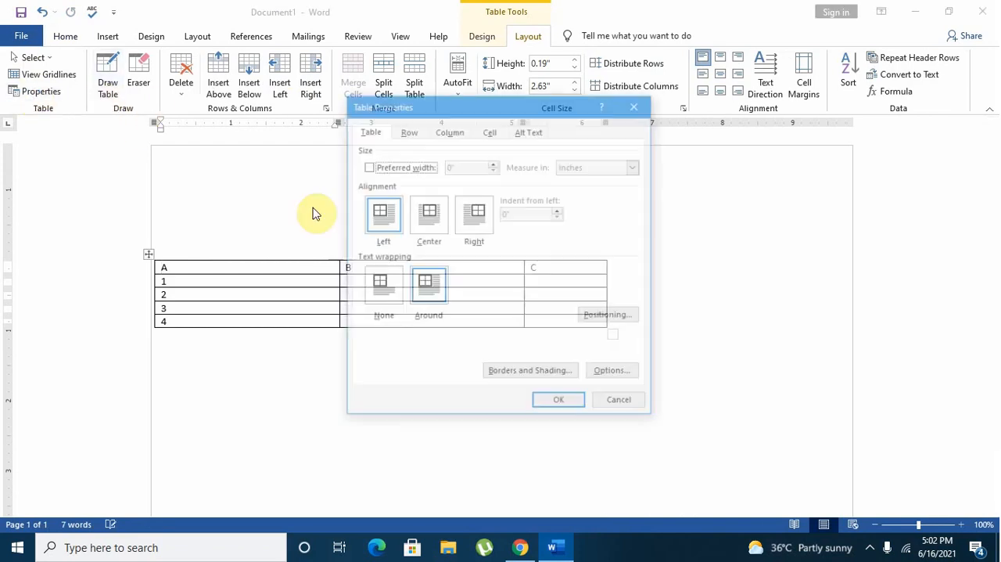
left_click(474, 213)
left_click(558, 403)
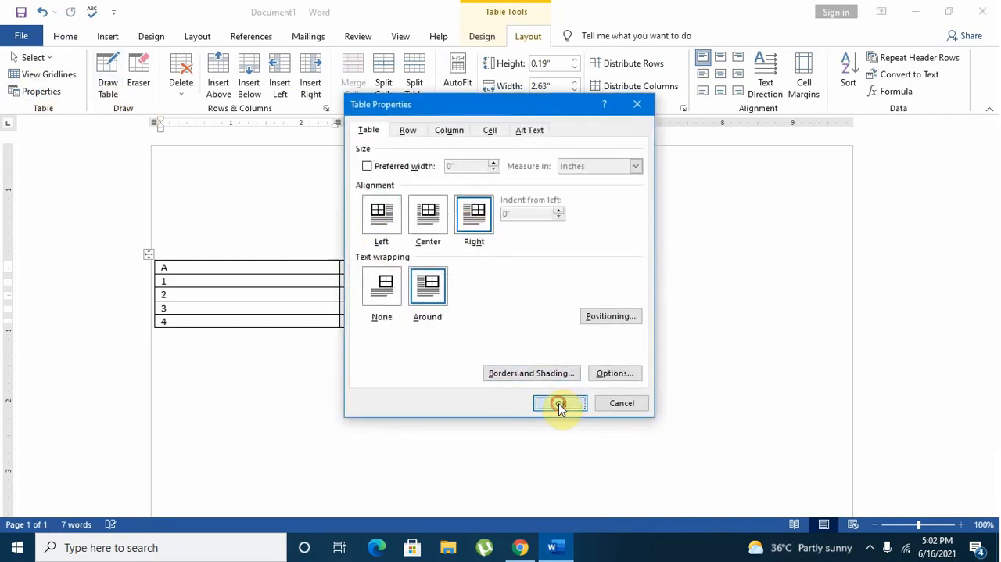
Change the narrowed table's alignment to Center in its table properties.
left_click(30, 90)
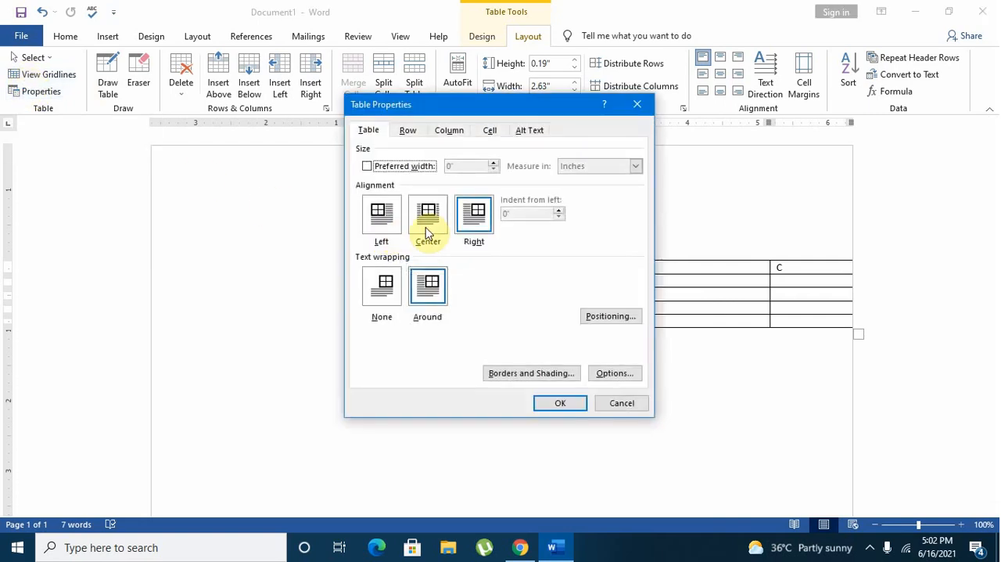
left_click(426, 227)
left_click(558, 402)
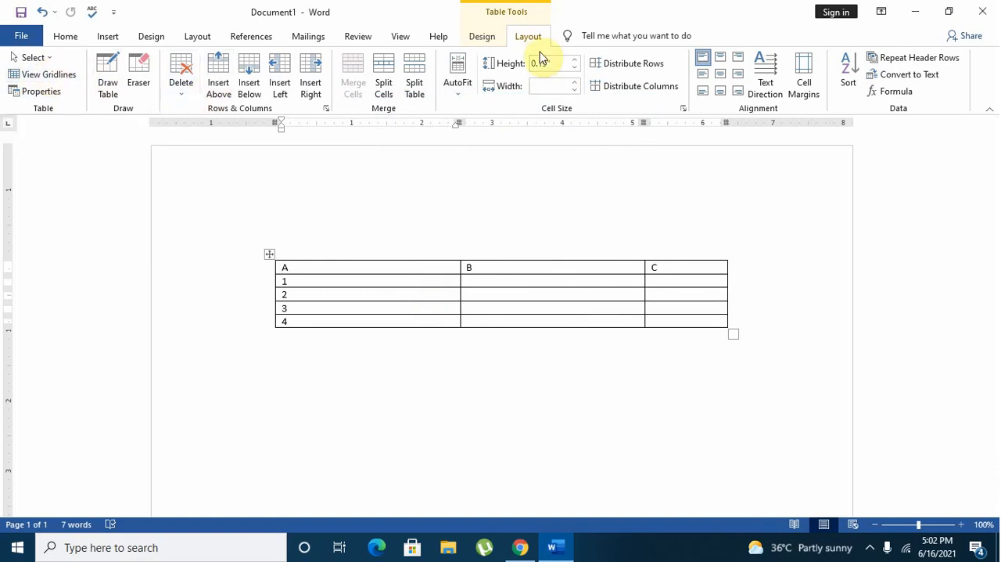
left_click(481, 37)
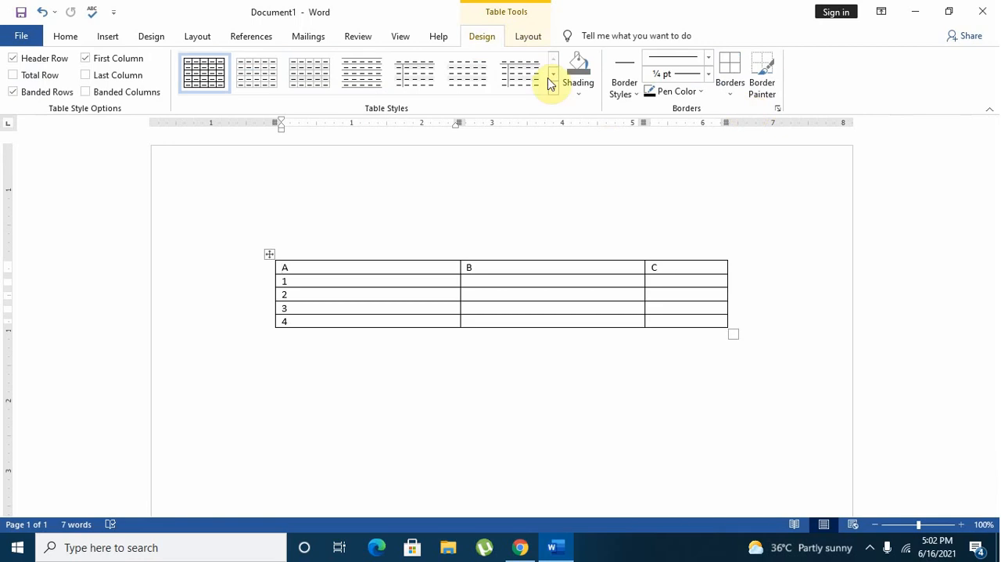
left_click(533, 41)
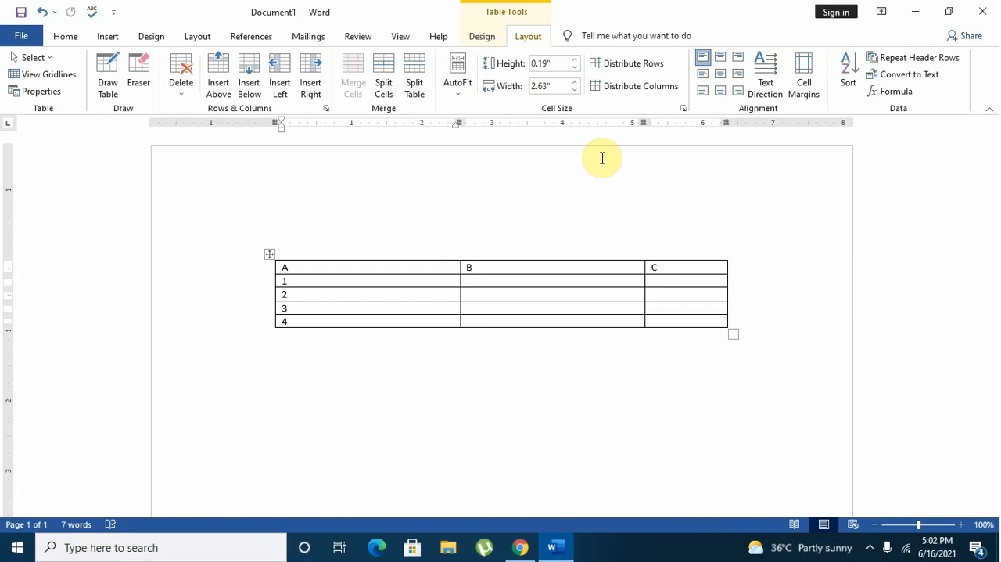
left_click(433, 279)
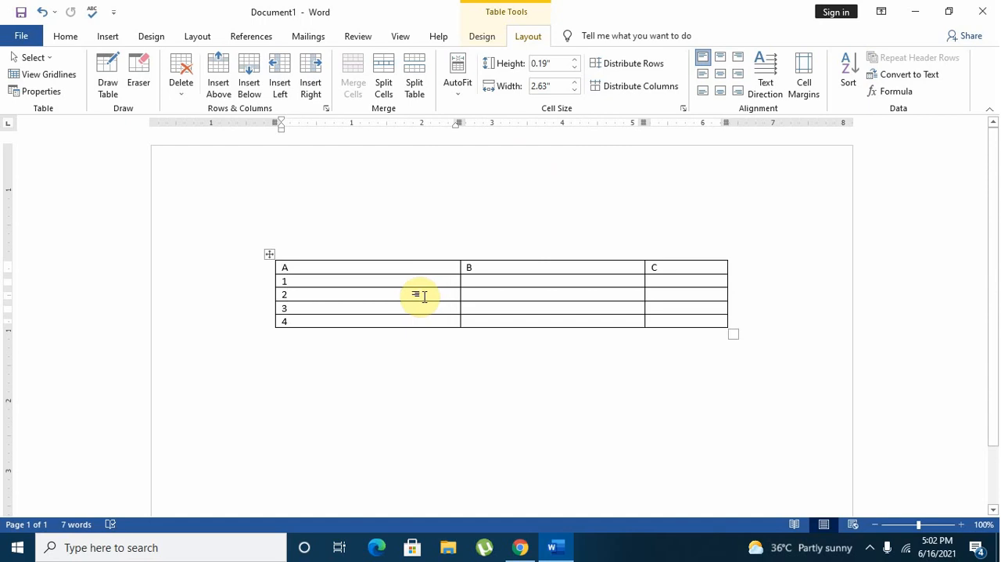
left_click(423, 294)
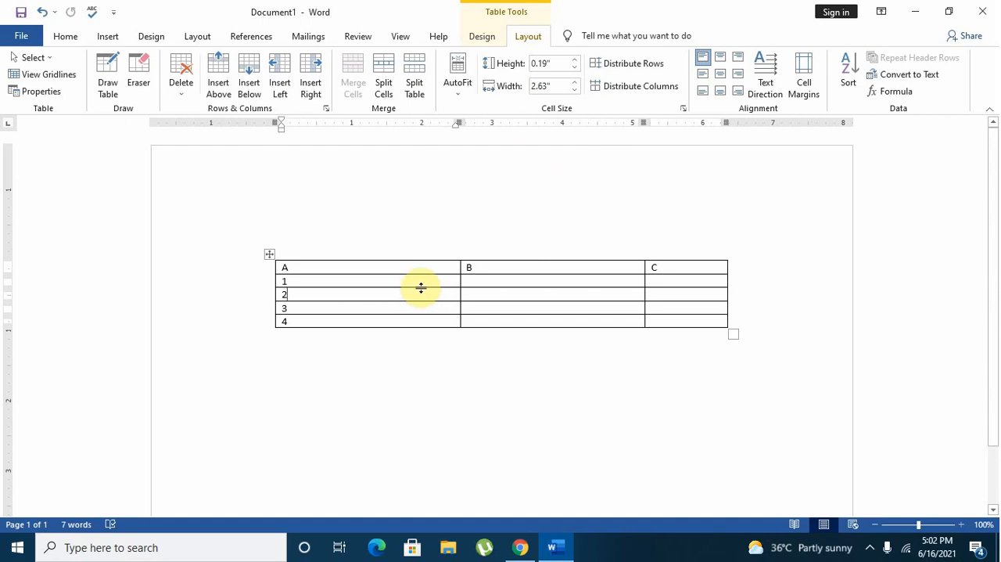